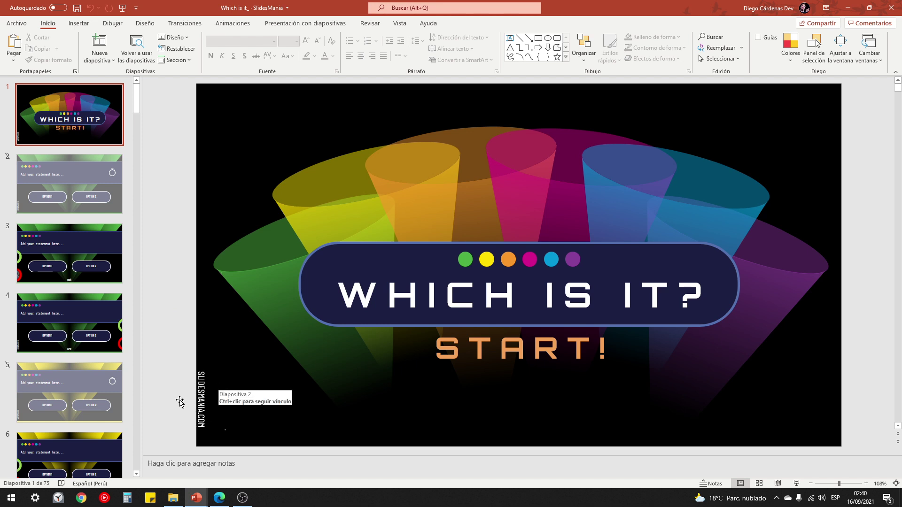
Open the SlidesMania website in a new tab from section 4 of the El Tío Tech template article
click(219, 498)
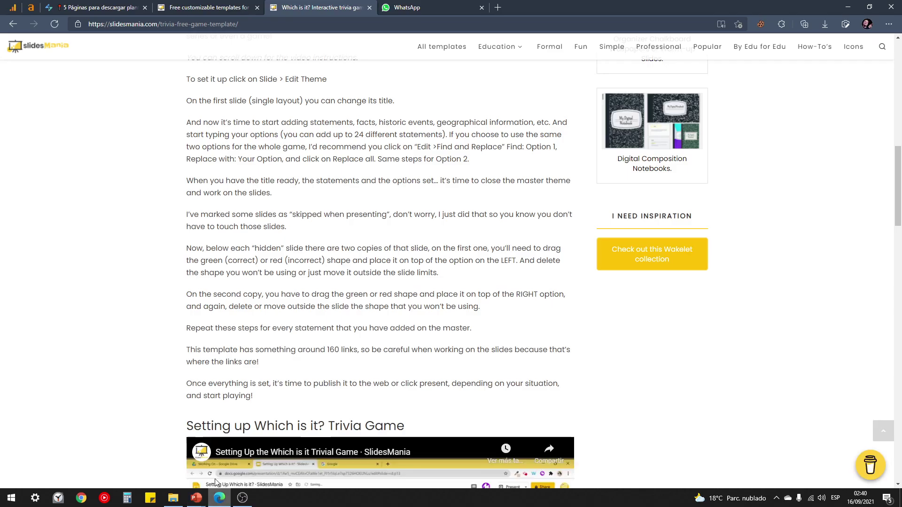
click(112, 7)
scroll(146, 268, up, 3)
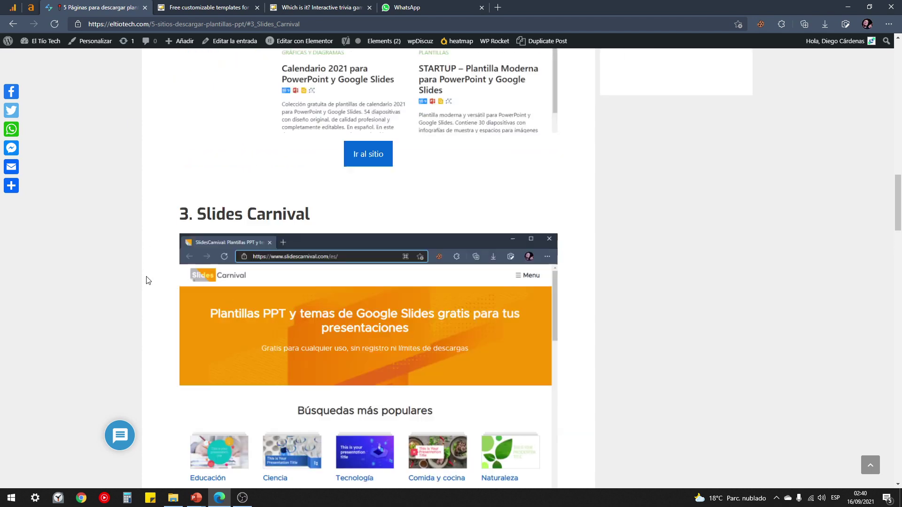
scroll(145, 292, up, 8)
scroll(147, 310, up, 12)
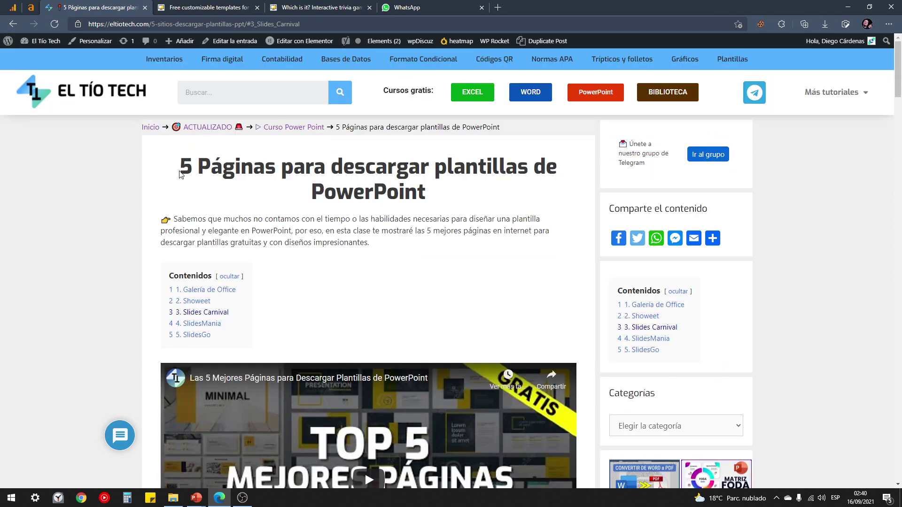
drag(180, 170, 297, 172)
click(304, 172)
click(202, 324)
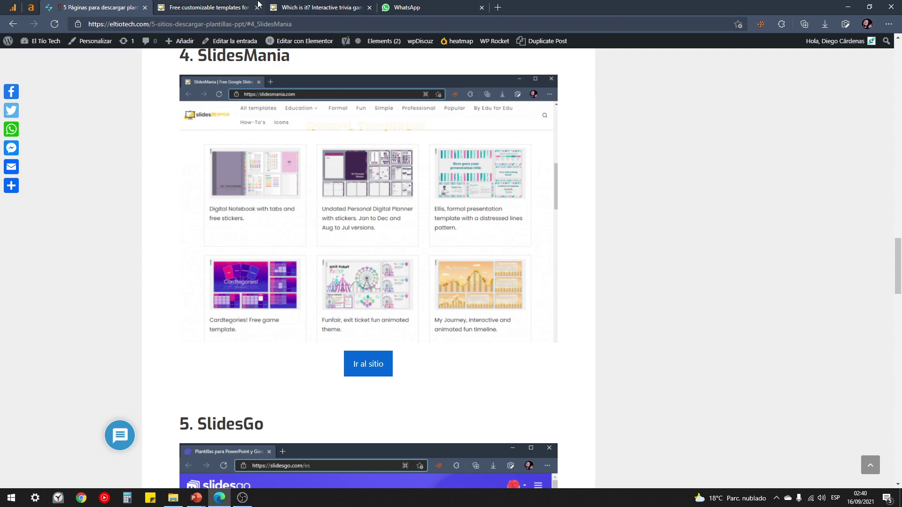
click(360, 371)
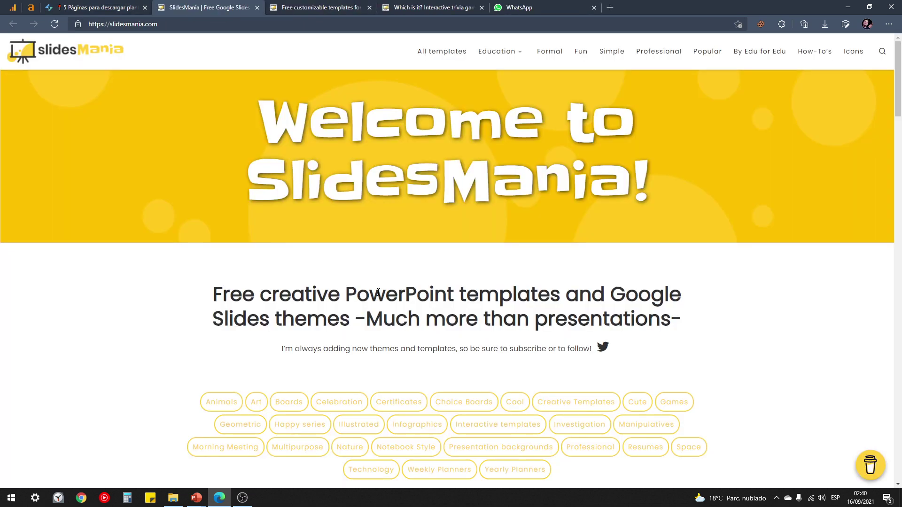
Browse SlidesMania's Games category of templates
scroll(378, 295, down, 2)
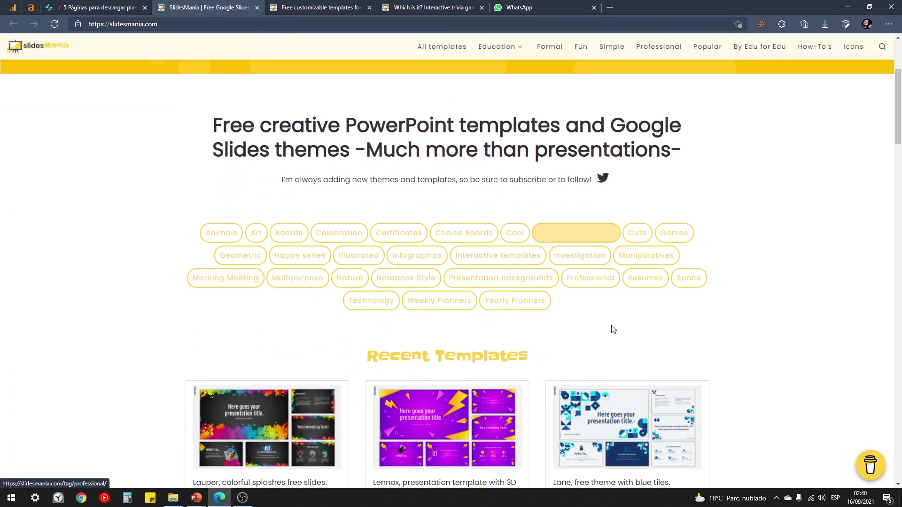
click(679, 236)
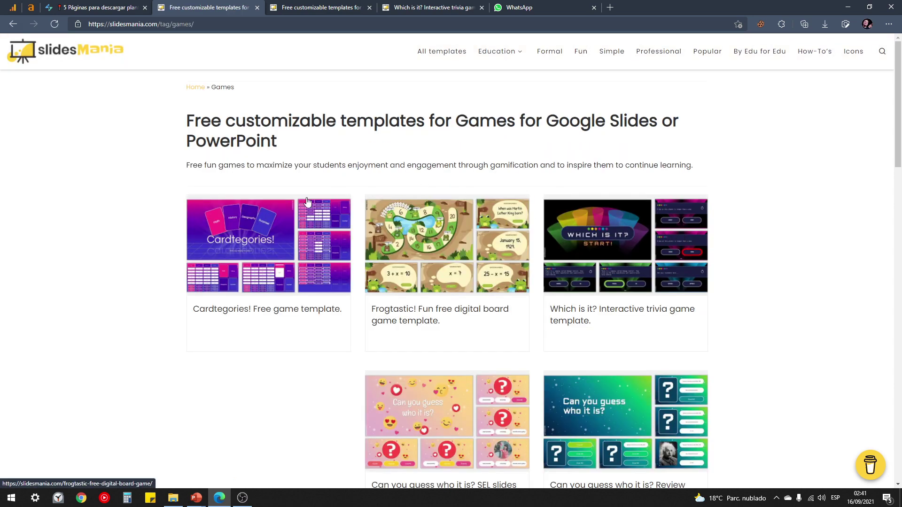
scroll(157, 256, down, 1)
scroll(171, 250, down, 4)
scroll(566, 343, down, 3)
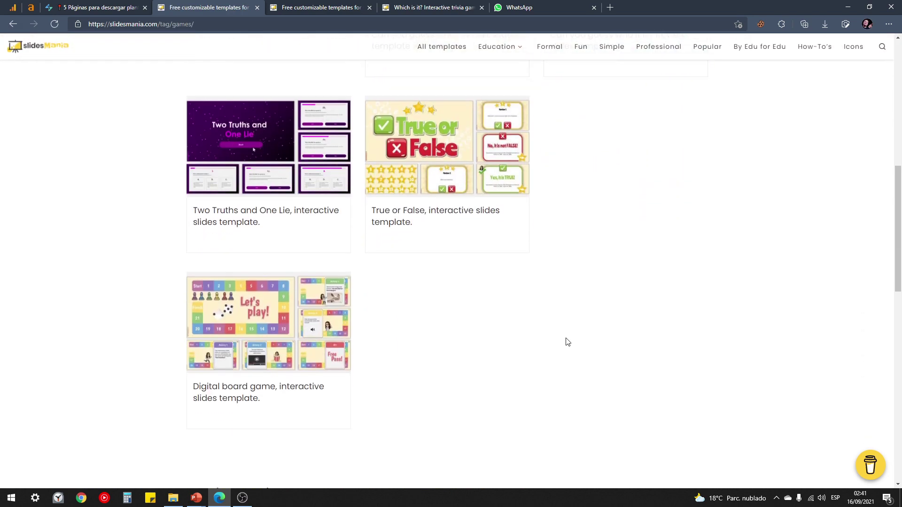
scroll(675, 383, up, 5)
scroll(725, 378, up, 3)
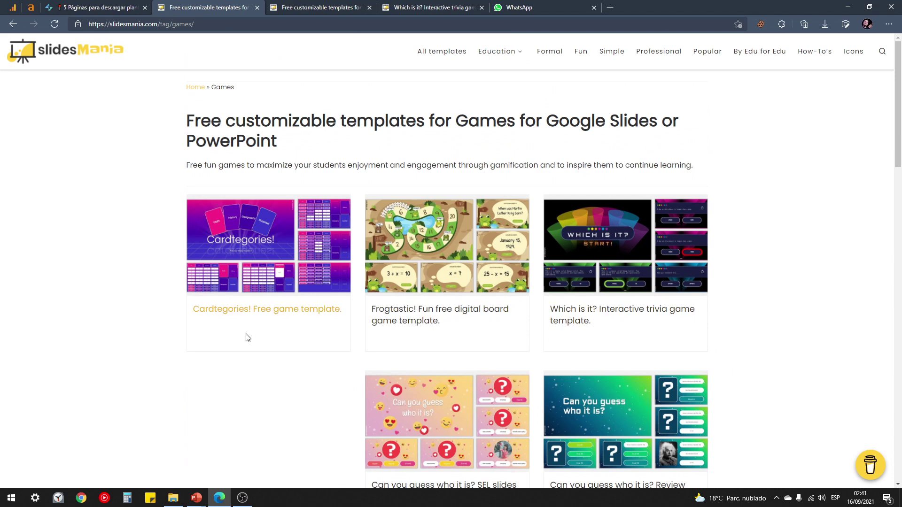
scroll(246, 336, down, 3)
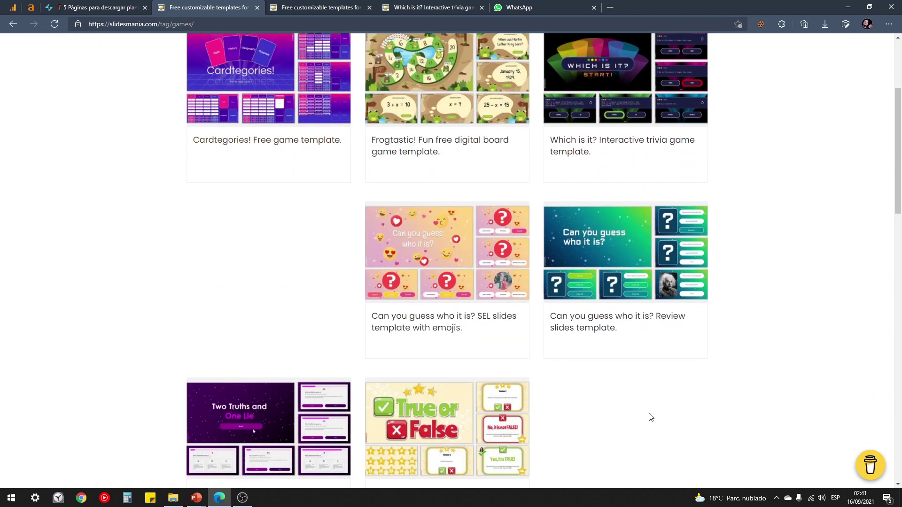
scroll(650, 418, up, 3)
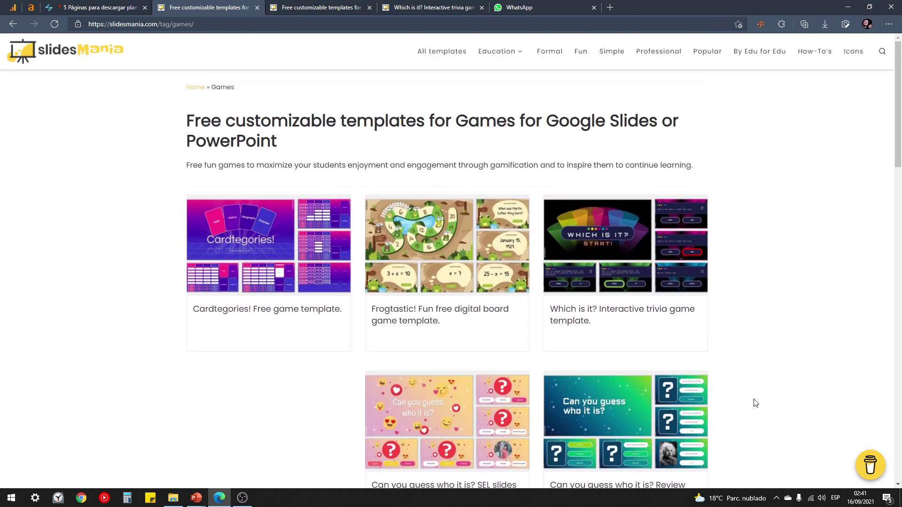
Review the 'Which is it?' trivia game template page down to its download buttons, then return to PowerPoint
click(613, 238)
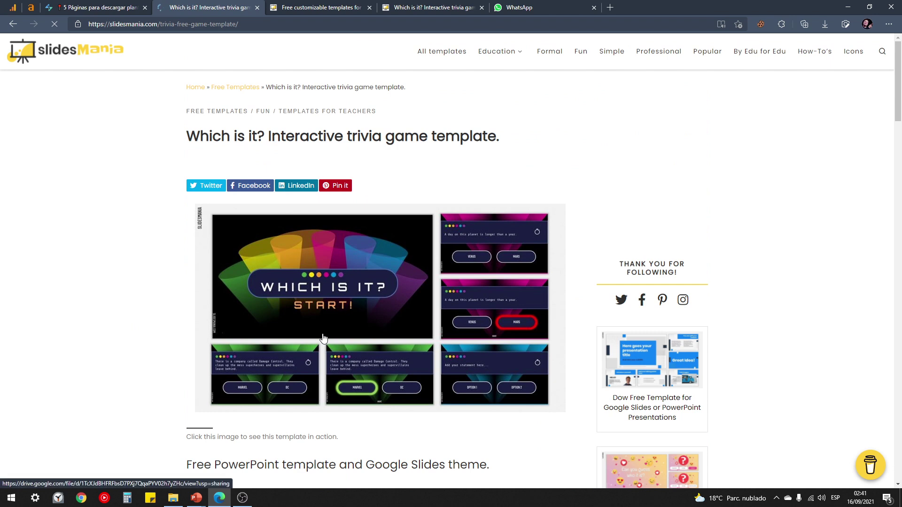
scroll(145, 328, down, 1)
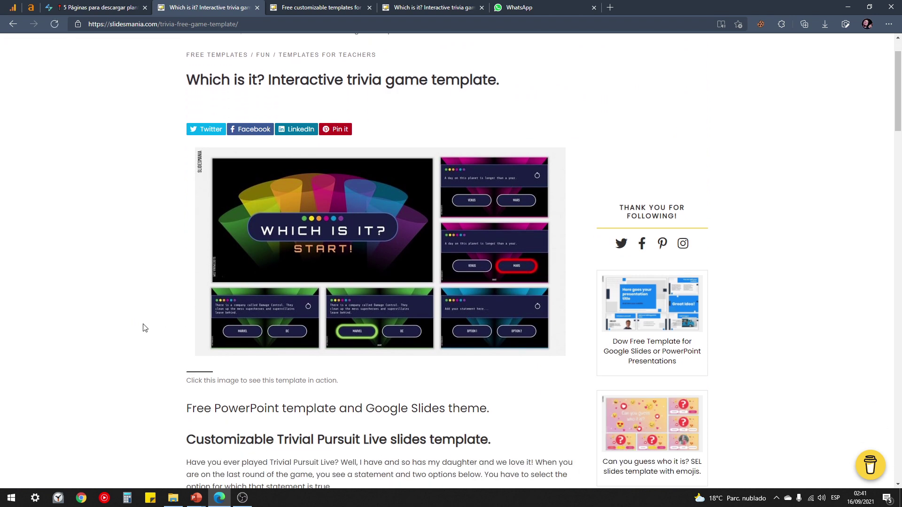
scroll(145, 324, down, 1)
scroll(145, 325, down, 3)
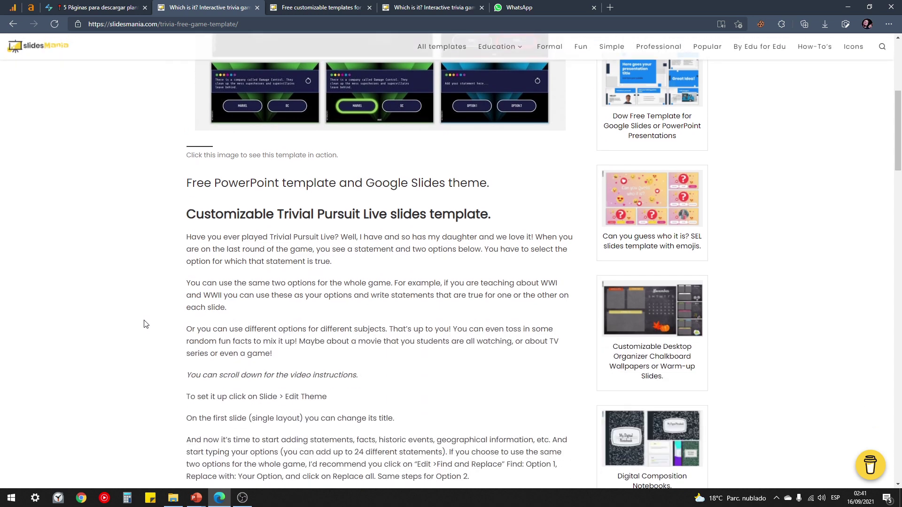
scroll(145, 325, down, 3)
scroll(145, 324, down, 3)
scroll(145, 324, down, 2)
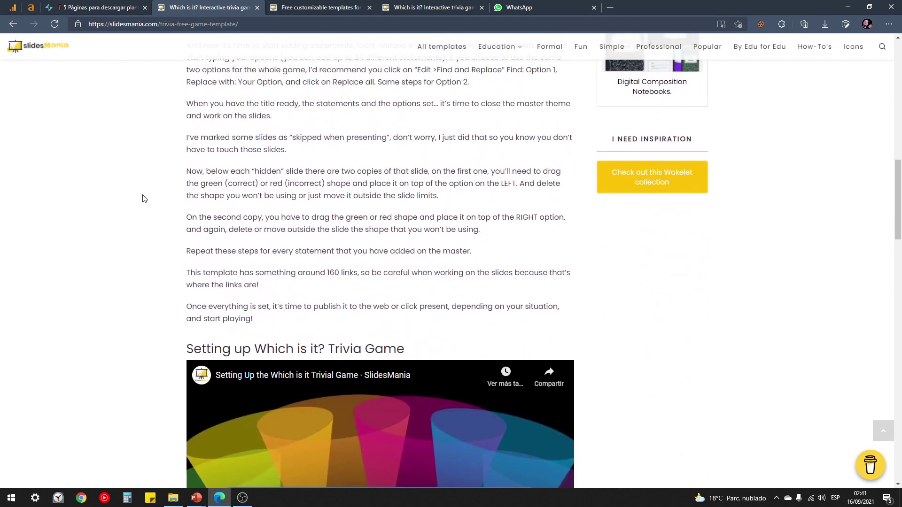
scroll(144, 199, down, 1)
scroll(145, 200, down, 3)
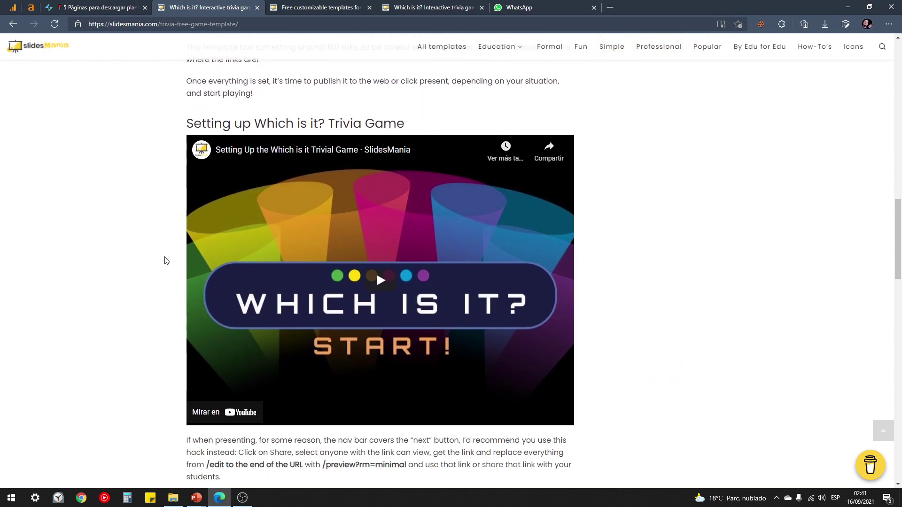
scroll(166, 261, down, 2)
scroll(165, 260, down, 2)
scroll(188, 261, down, 2)
scroll(159, 235, down, 2)
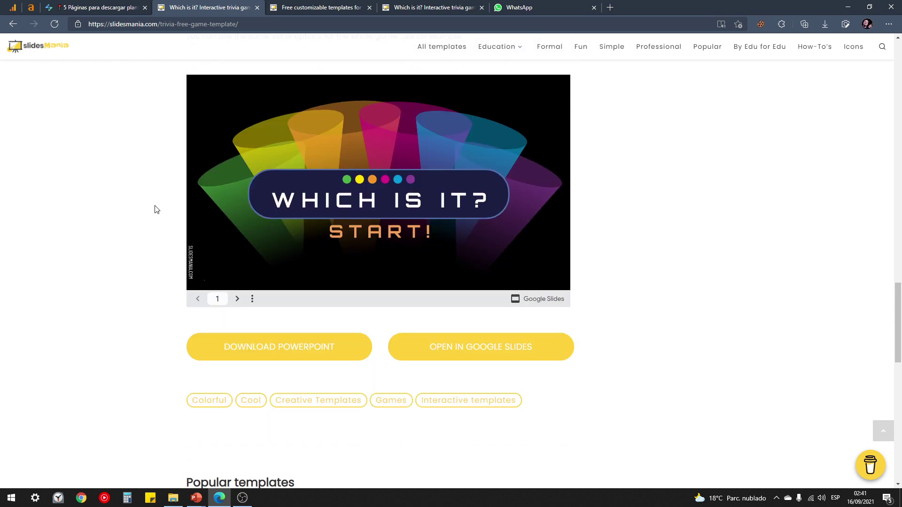
mouse_move(196, 498)
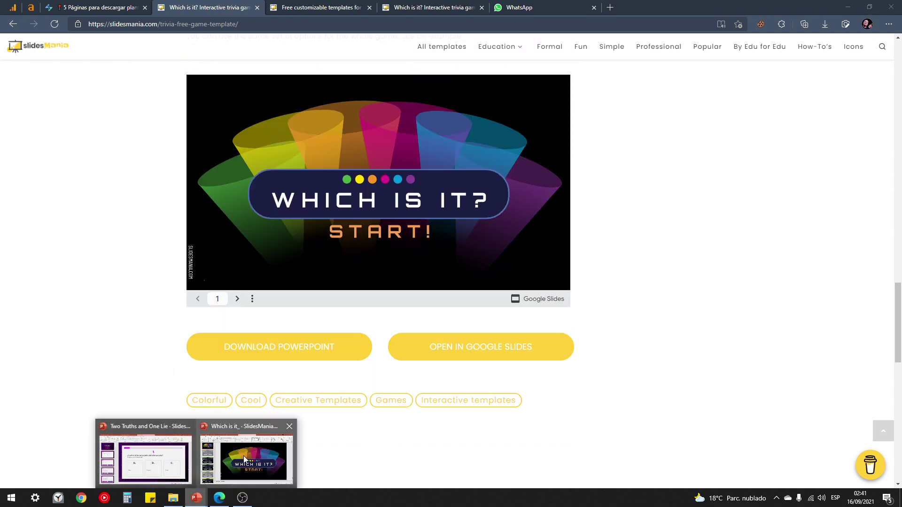
click(252, 449)
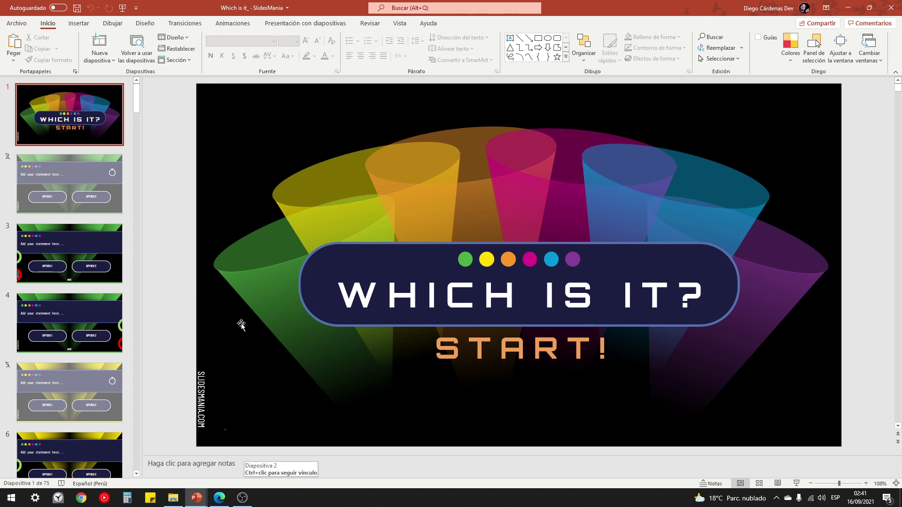
Play the Which is it? deck as a full-screen slide show from slide 1
click(797, 484)
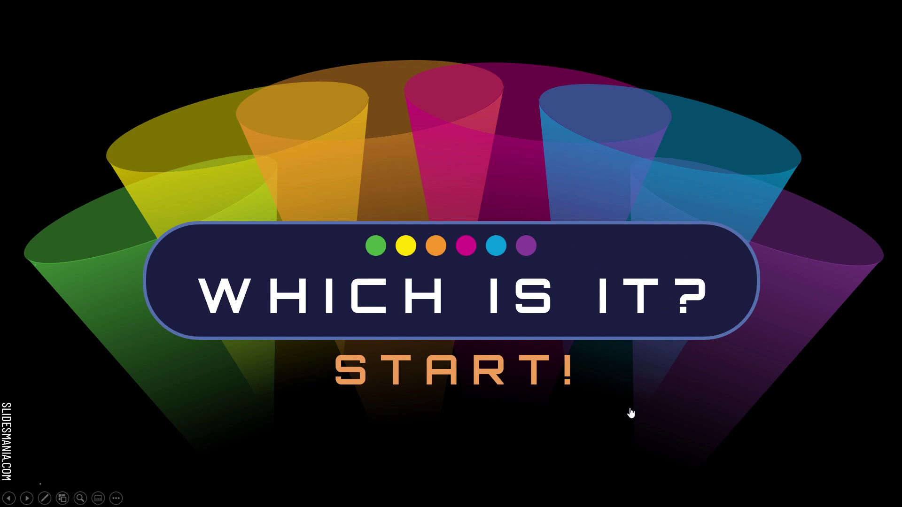
Advance past START! to the Option 1 / Option 2 question slide, then end the show
click(629, 384)
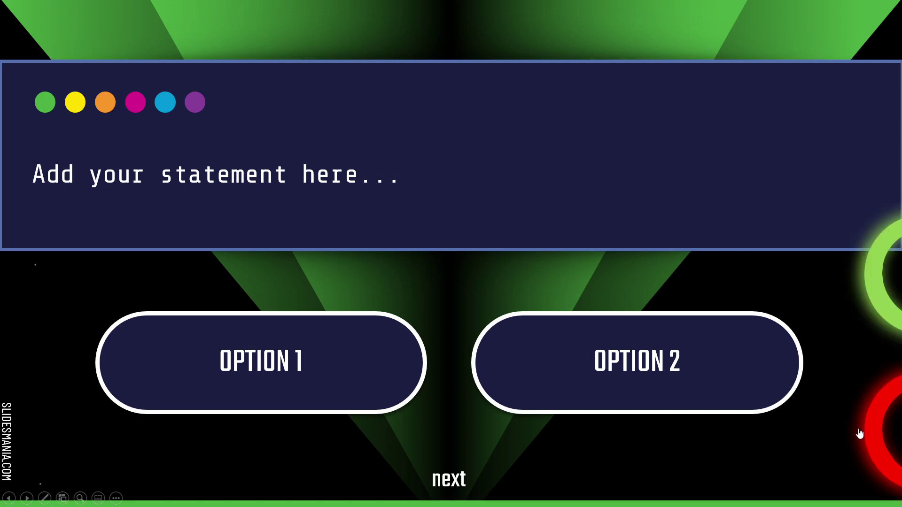
key(Escape)
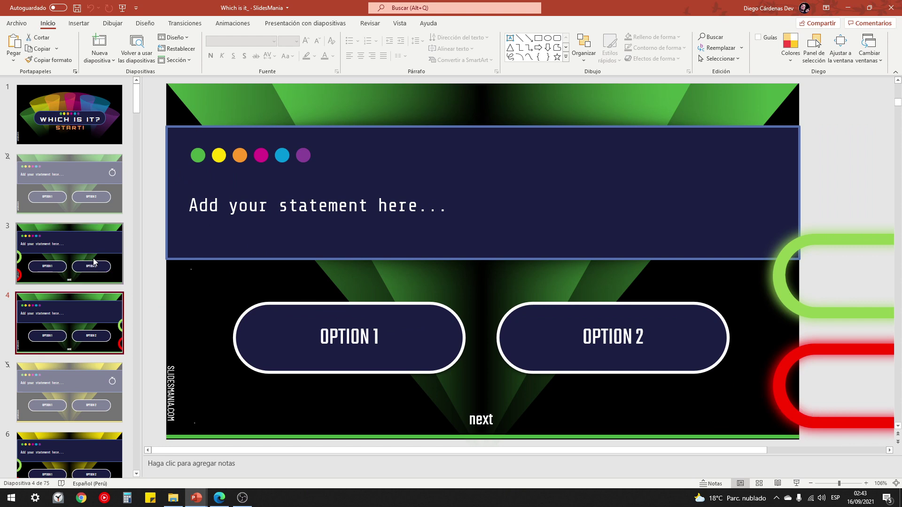
Look through the deck's slides, including the timer slide and the yellow and orange question slides
click(87, 141)
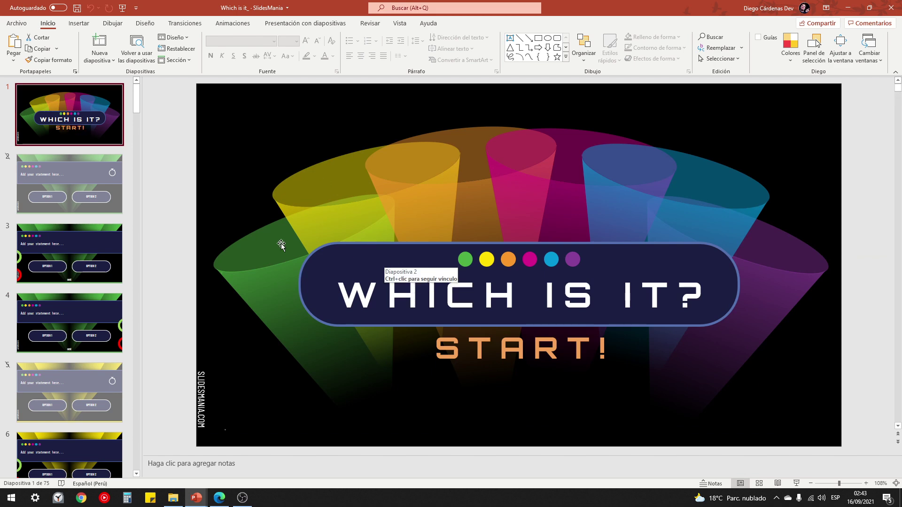
click(80, 197)
click(96, 326)
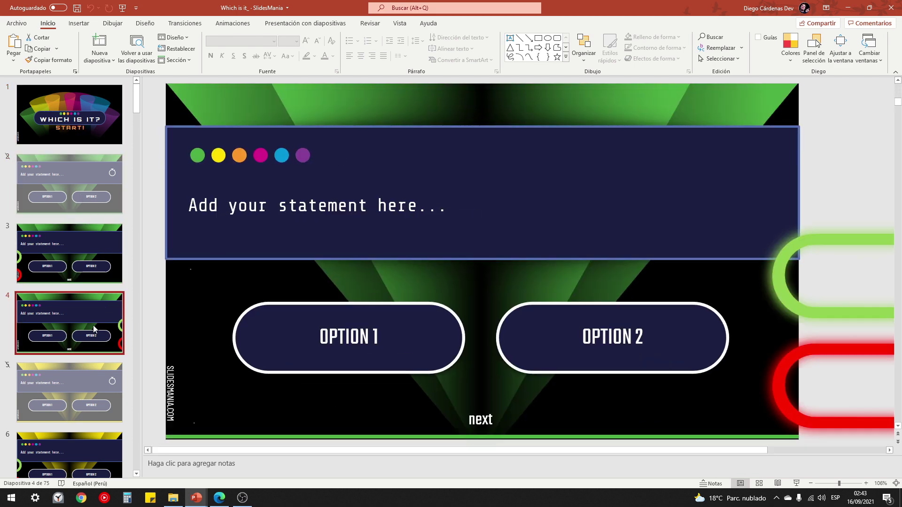
click(71, 189)
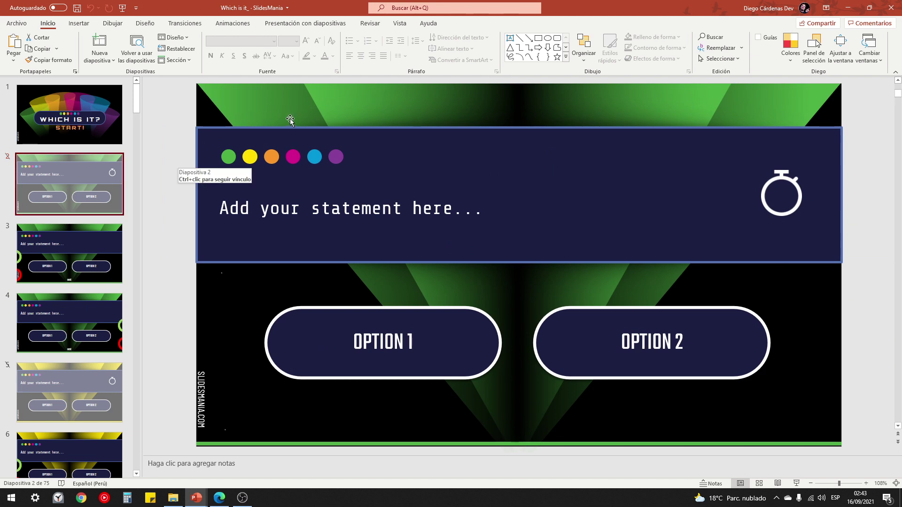
scroll(56, 277, down, 2)
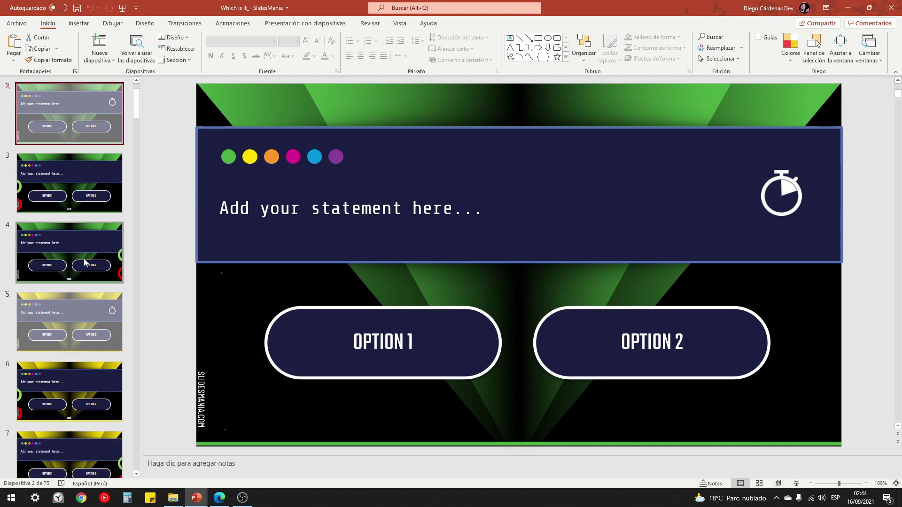
scroll(83, 258, down, 1)
click(72, 275)
scroll(73, 276, down, 2)
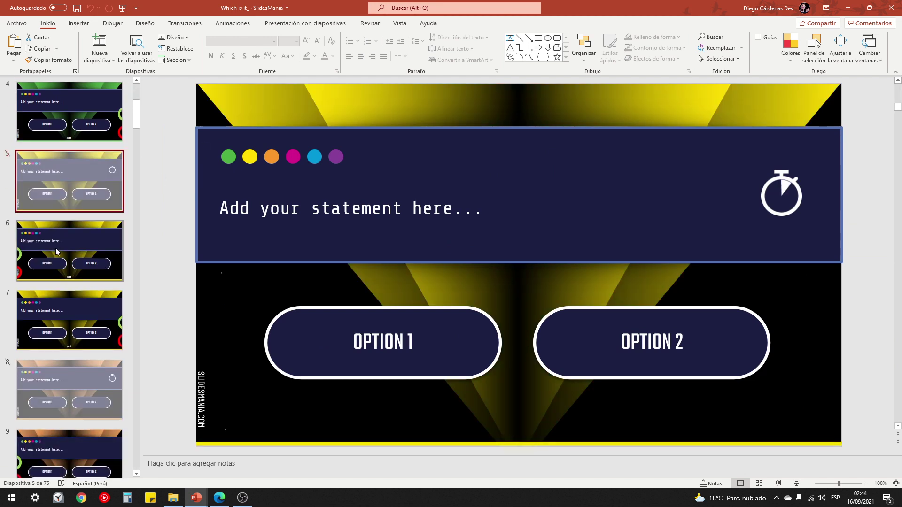
scroll(81, 248, down, 2)
click(78, 308)
scroll(78, 308, down, 3)
scroll(97, 276, down, 2)
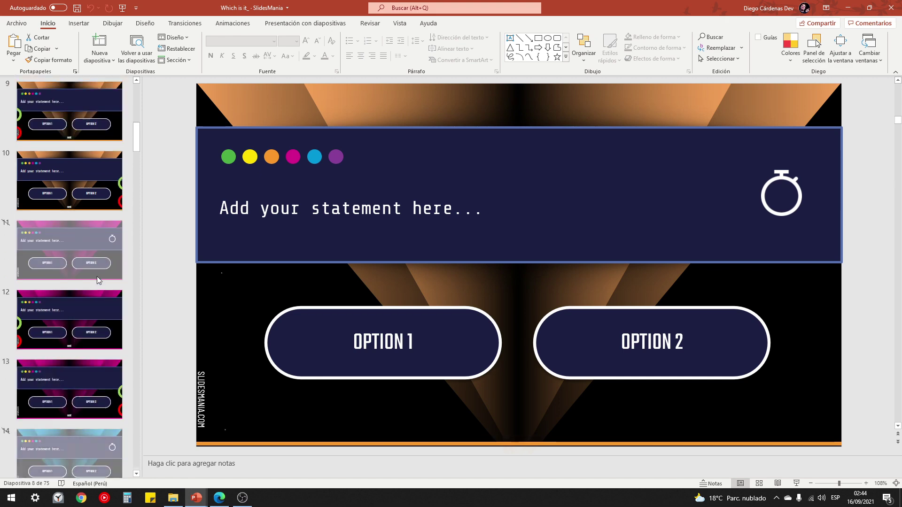
scroll(97, 275, down, 2)
scroll(96, 276, up, 1)
scroll(97, 275, up, 1)
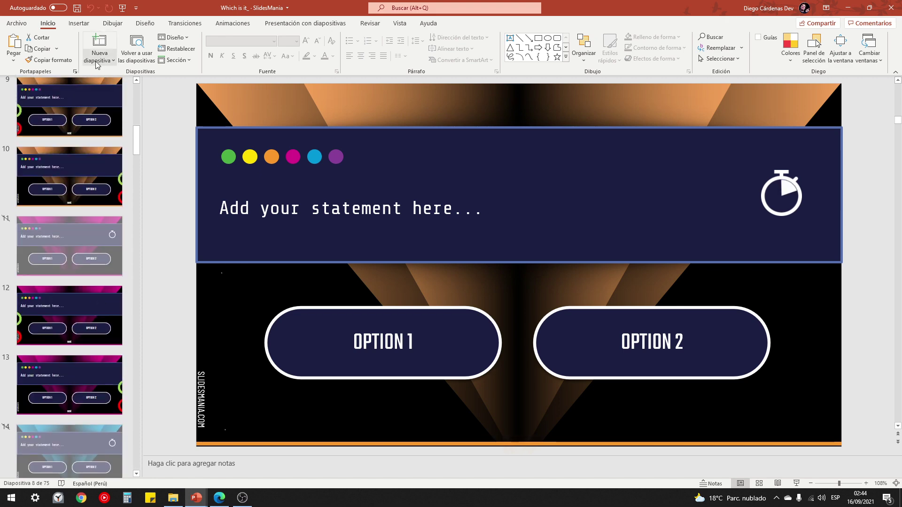
Dismiss the slide layout gallery without adding a slide and return to slide 2
click(97, 60)
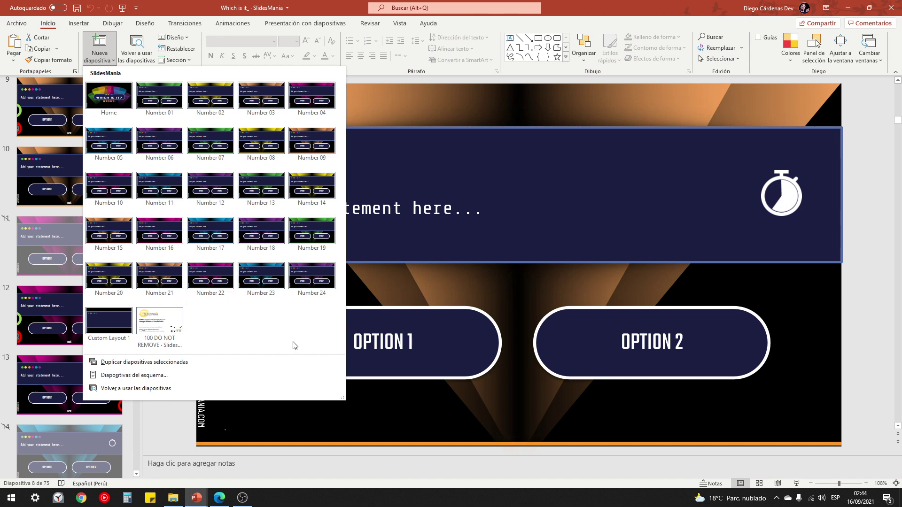
key(Escape)
scroll(98, 321, up, 7)
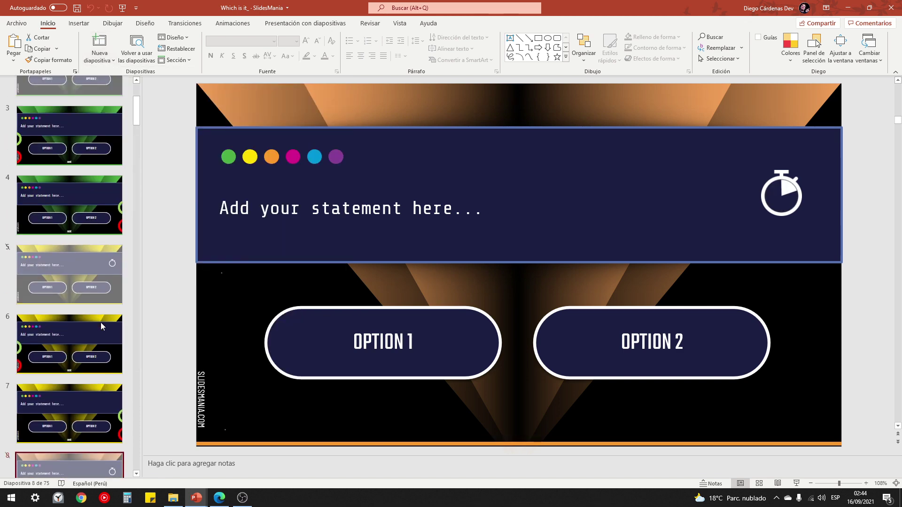
scroll(100, 322, up, 3)
click(72, 195)
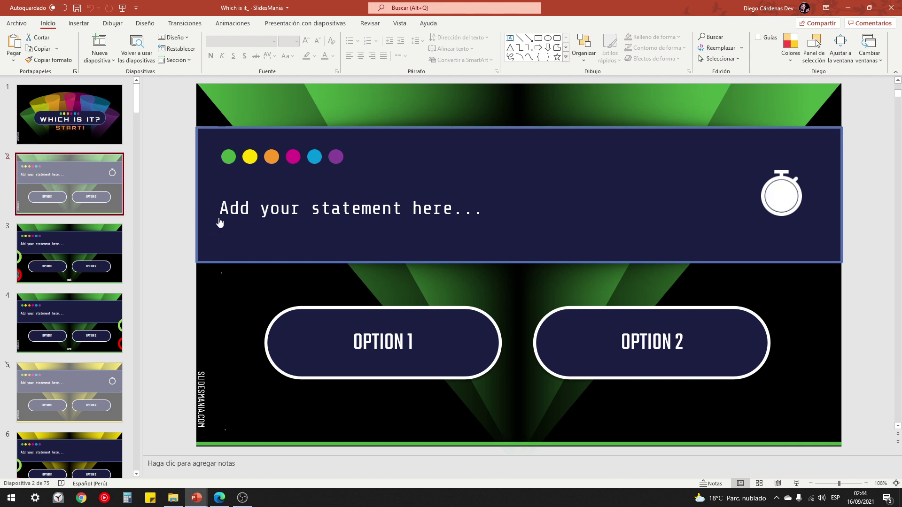
scroll(218, 219, down, 3)
Inspect the full-slide link shapes on slides 2, 3 and 4, then select the title slide's shape
click(354, 257)
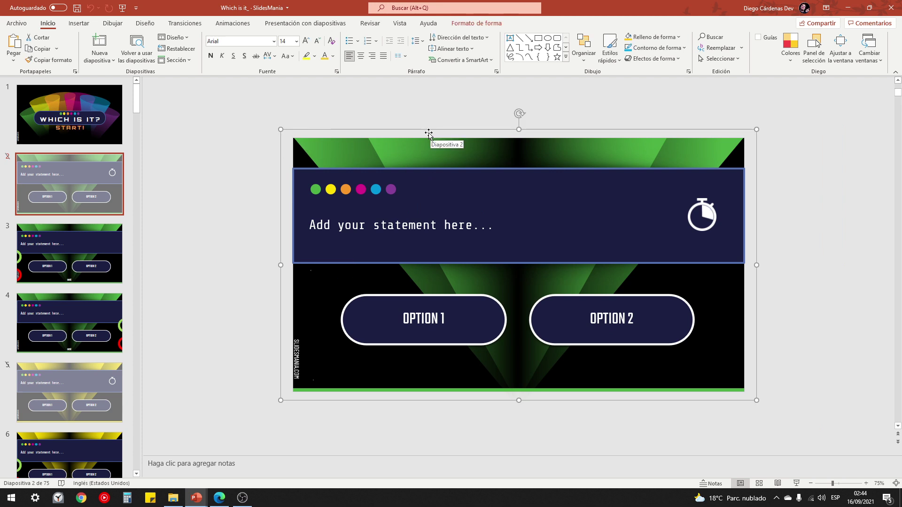
mouse_move(414, 130)
mouse_down()
mouse_move(352, 163)
mouse_move(466, 116)
mouse_move(481, 130)
mouse_move(453, 130)
mouse_move(431, 116)
mouse_move(484, 115)
mouse_up()
click(49, 247)
click(383, 133)
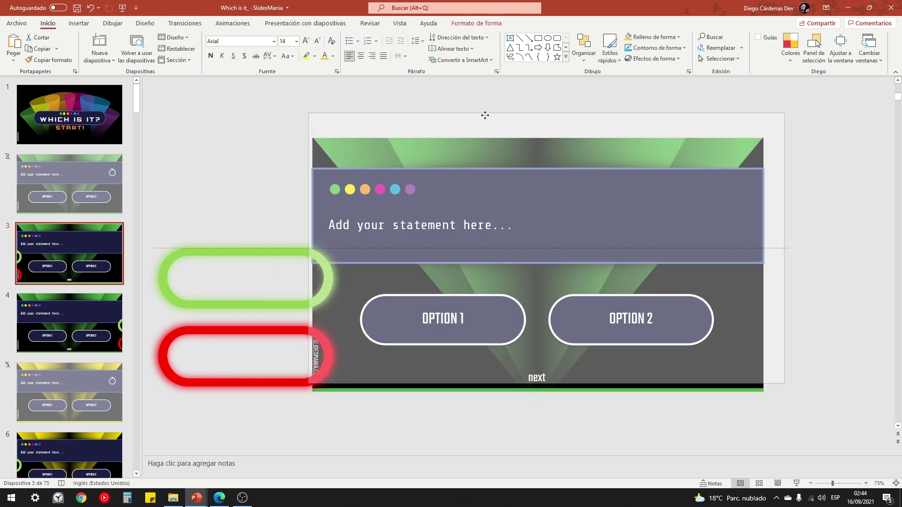
drag(485, 115, 479, 129)
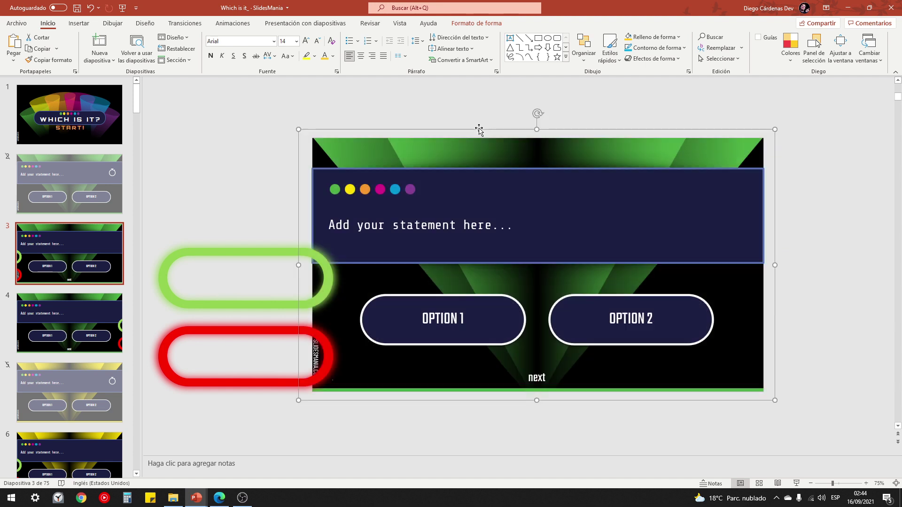
click(119, 299)
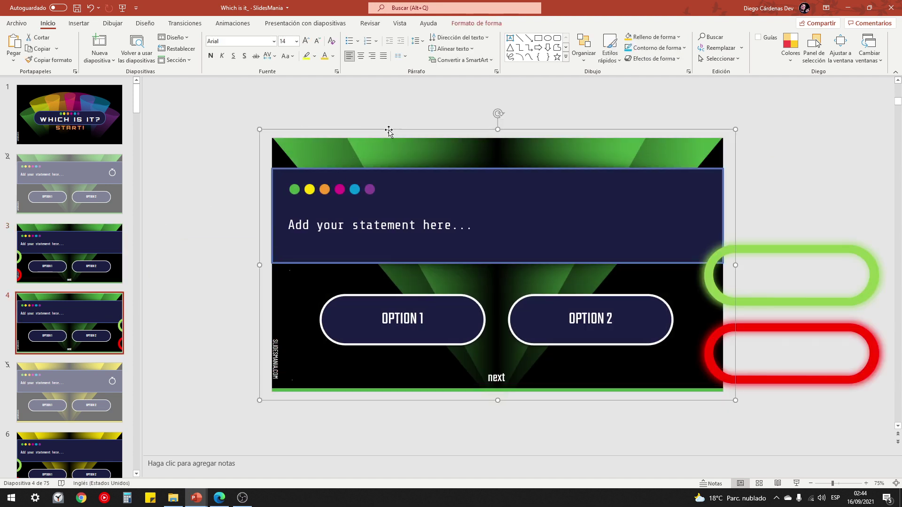
mouse_move(397, 129)
mouse_down()
mouse_move(400, 120)
mouse_move(399, 130)
mouse_up()
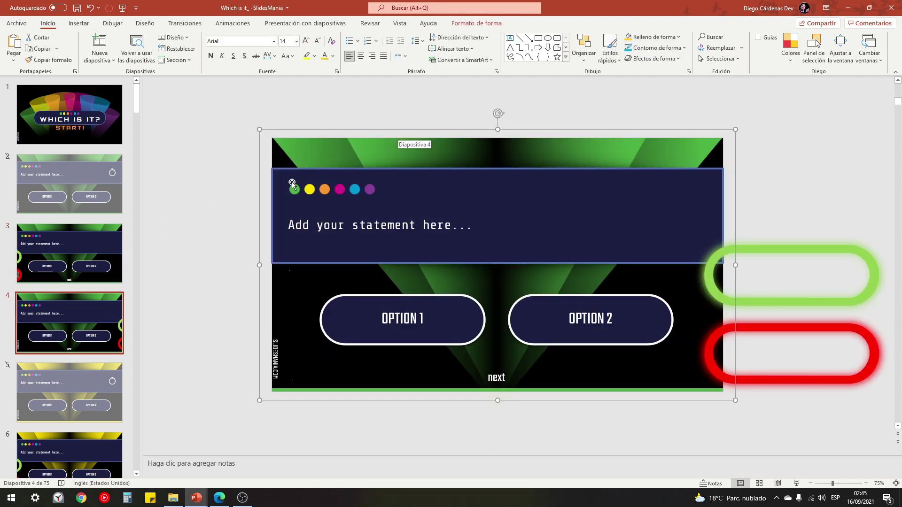
click(71, 129)
click(298, 218)
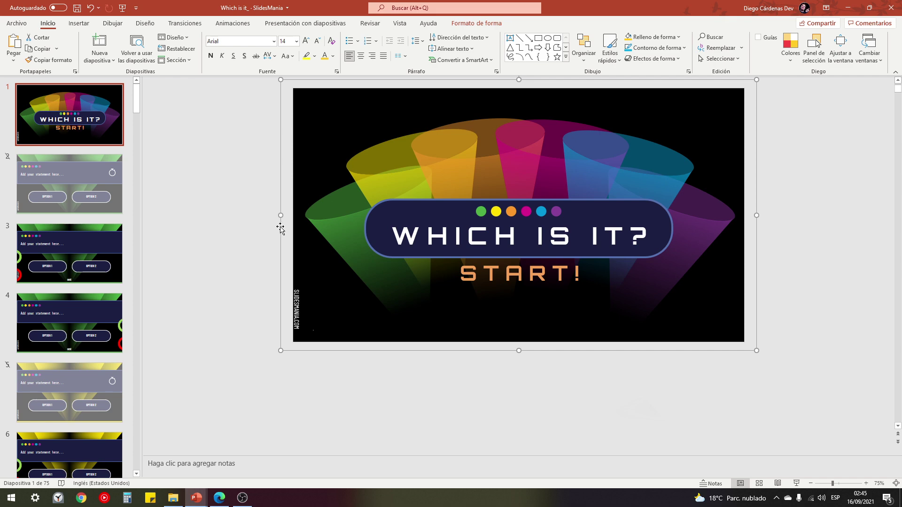
Confirm the title slide's full-slide shape links to (2) Diapositiva 2 and set it back over the slide
right_click(281, 228)
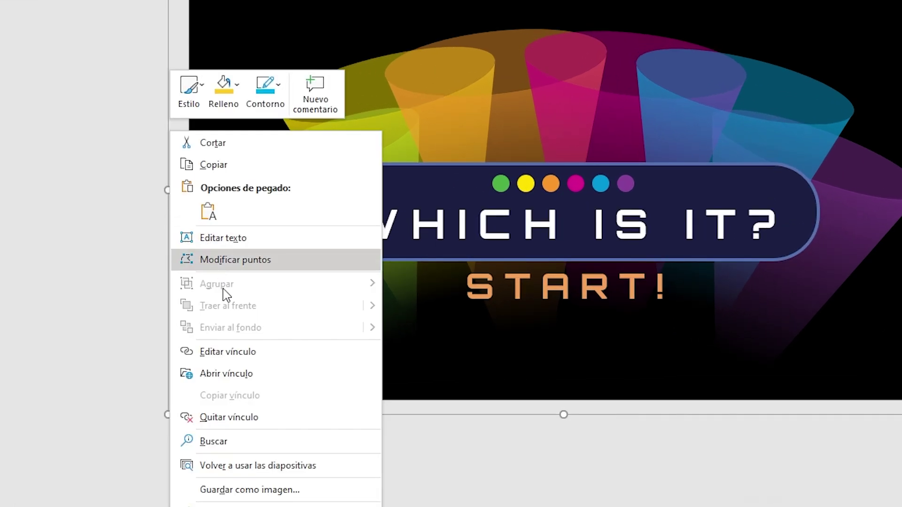
click(211, 359)
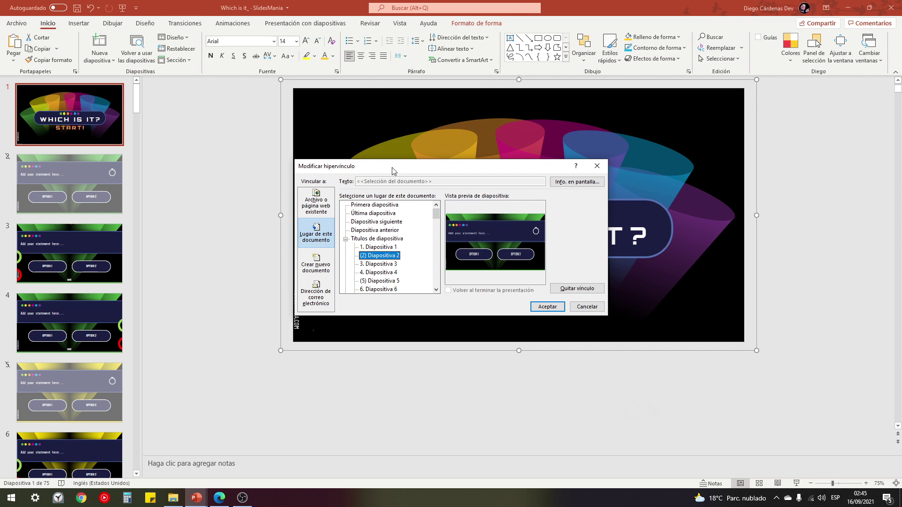
mouse_move(394, 171)
mouse_down()
mouse_move(442, 272)
mouse_move(425, 305)
mouse_up()
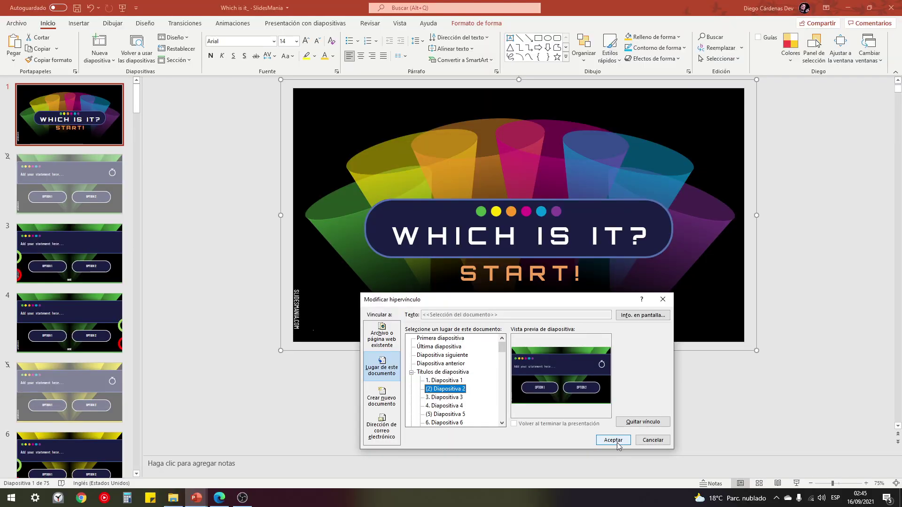
click(648, 436)
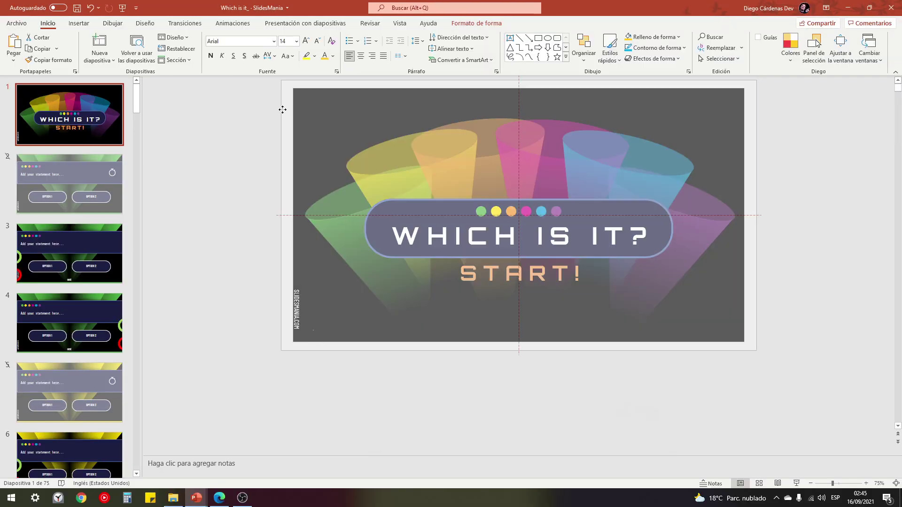
drag(277, 117, 282, 110)
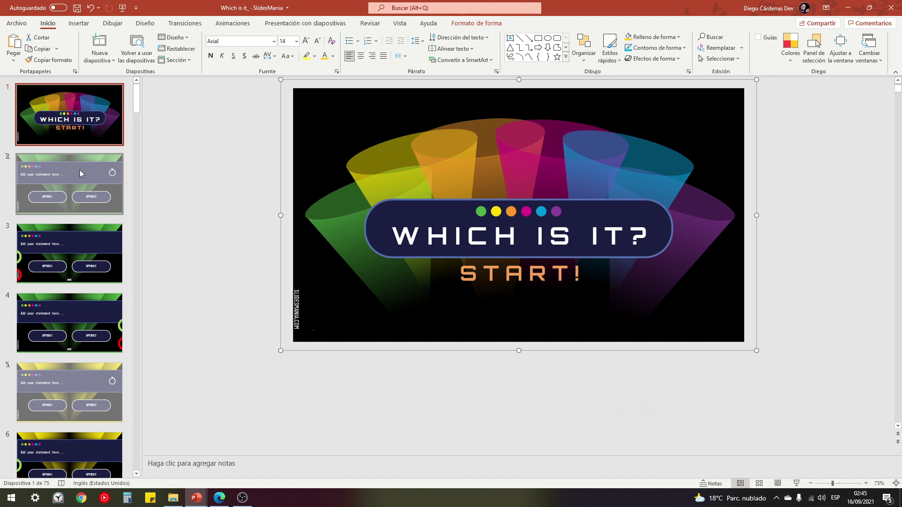
click(61, 186)
click(84, 131)
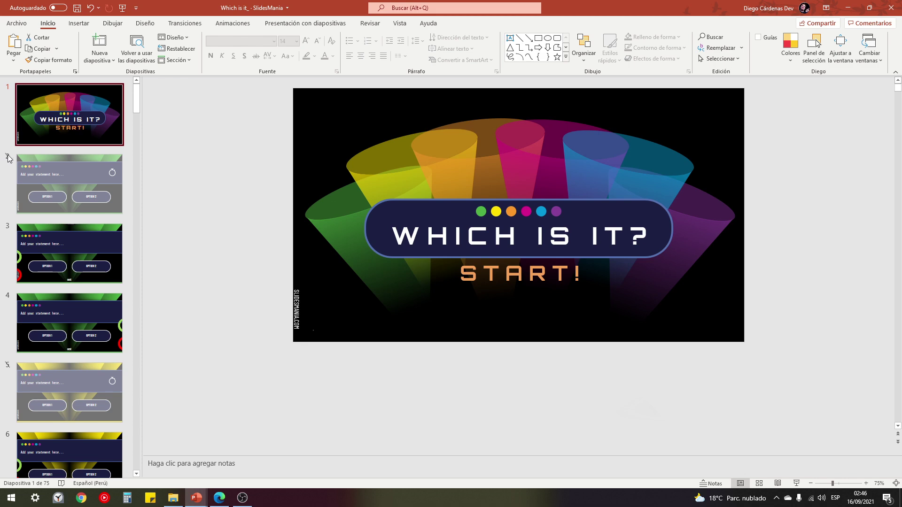
click(797, 483)
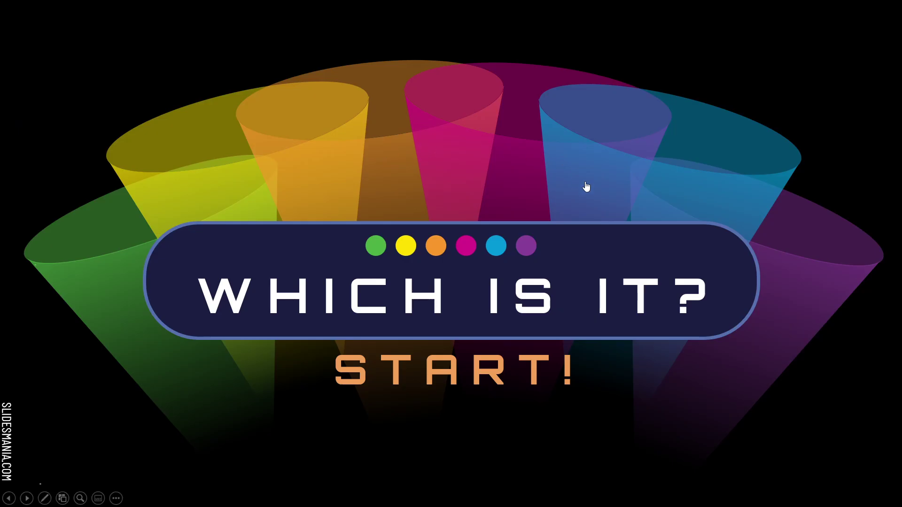
click(391, 153)
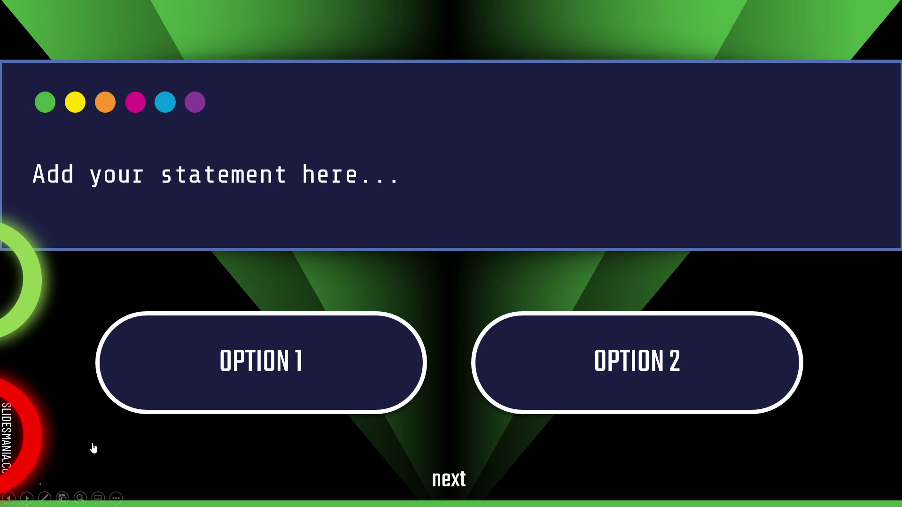
click(63, 498)
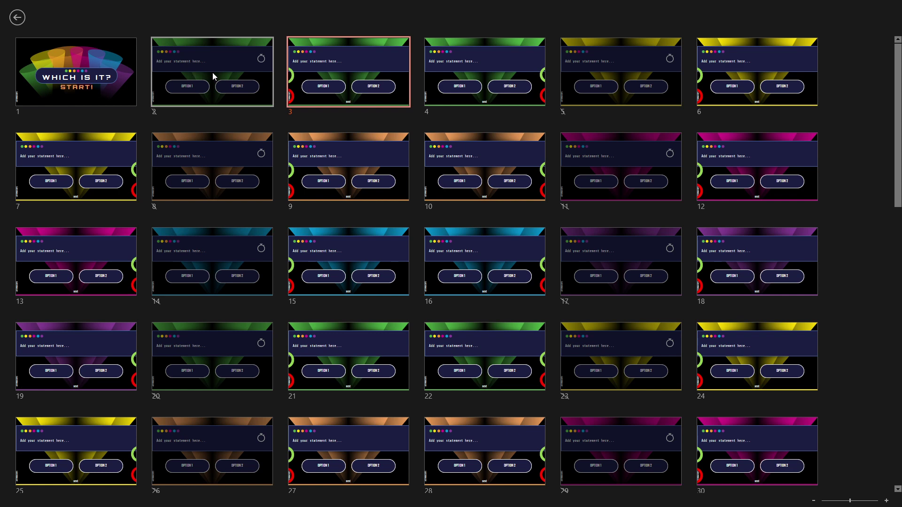
key(Home)
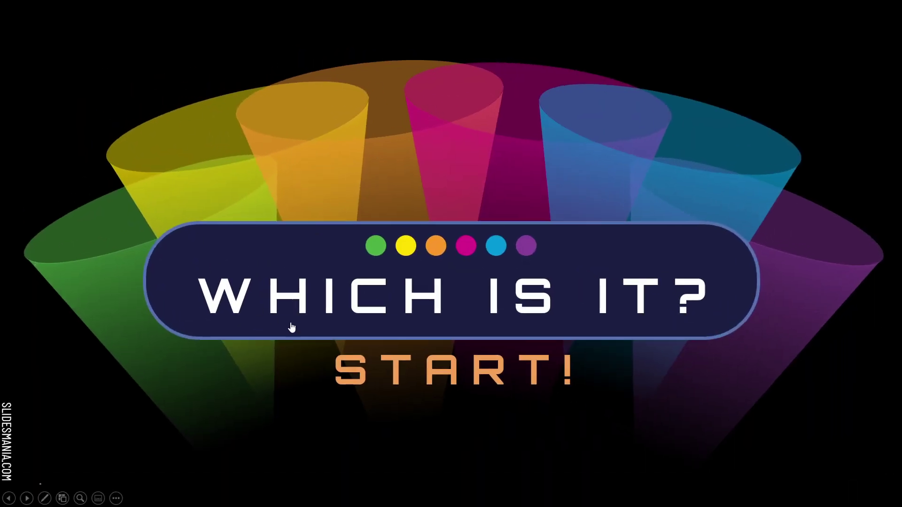
key(Escape)
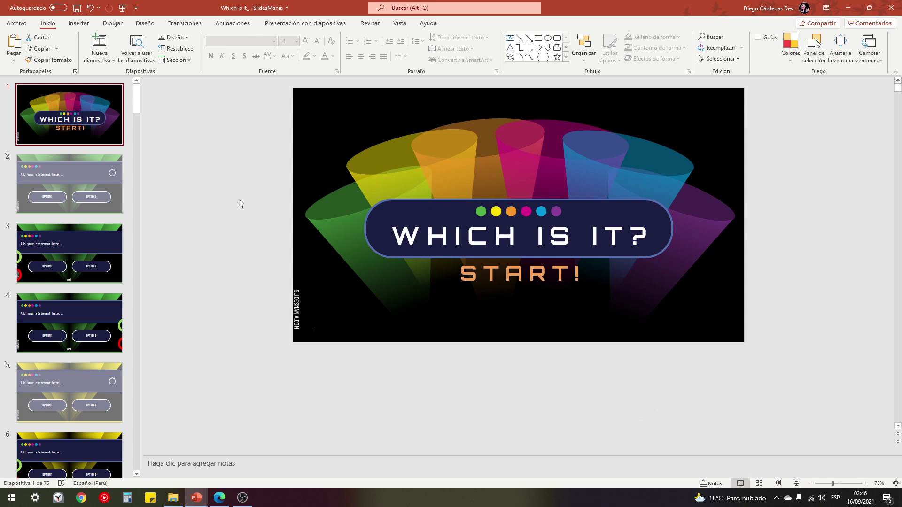
On slide 3, place the green glow outline around OPTION 1 and delete the red one
click(282, 181)
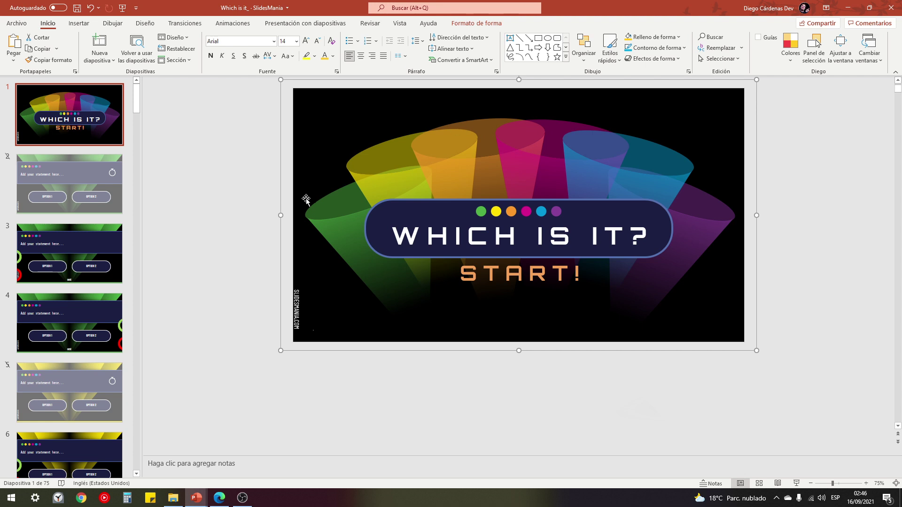
click(85, 182)
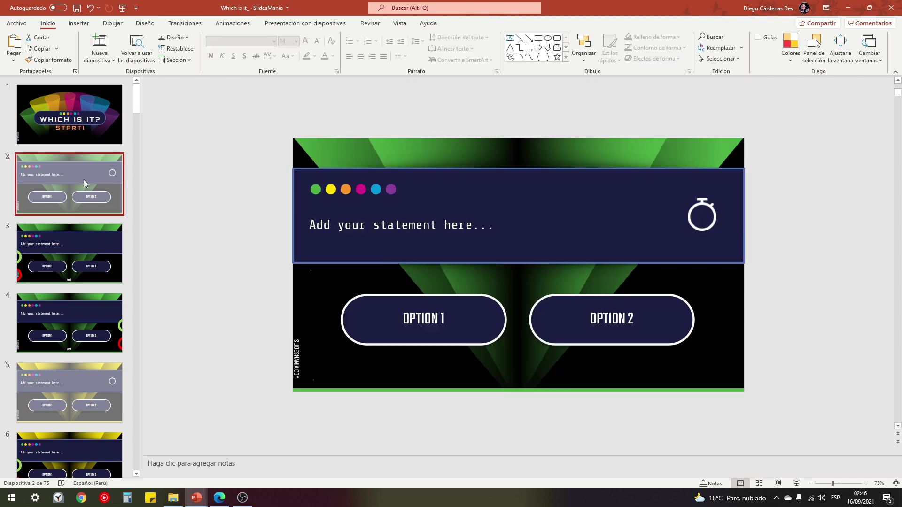
click(58, 262)
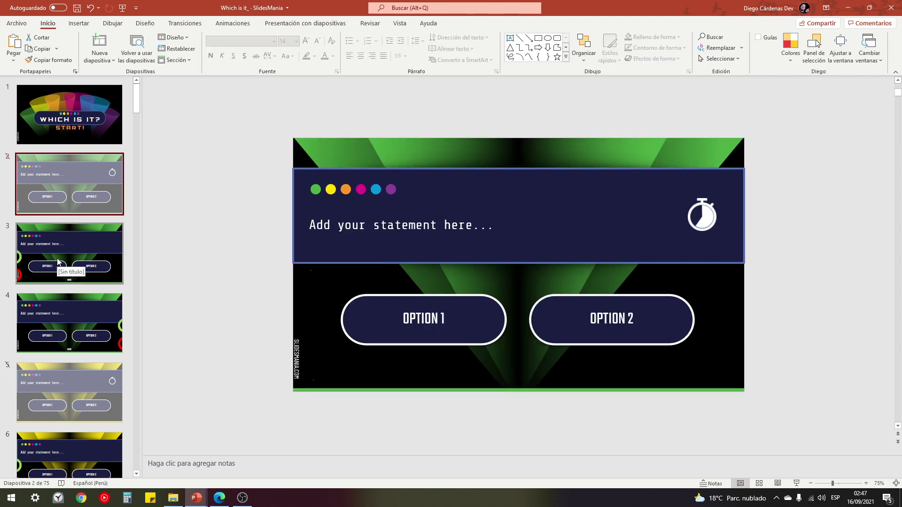
click(69, 320)
click(65, 243)
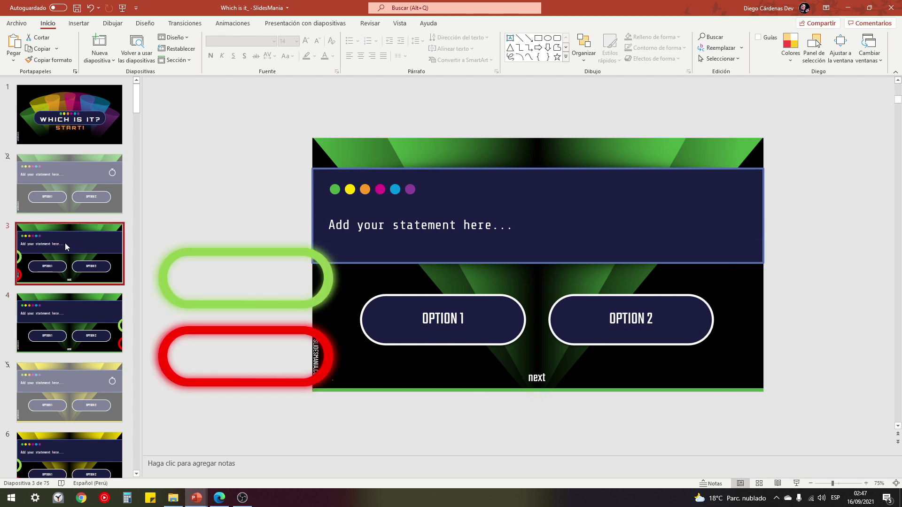
drag(268, 253, 454, 295)
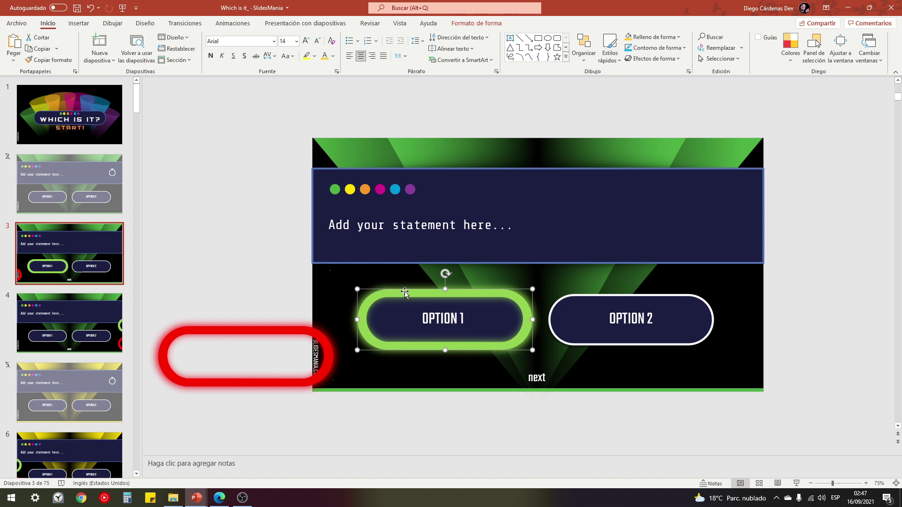
click(254, 342)
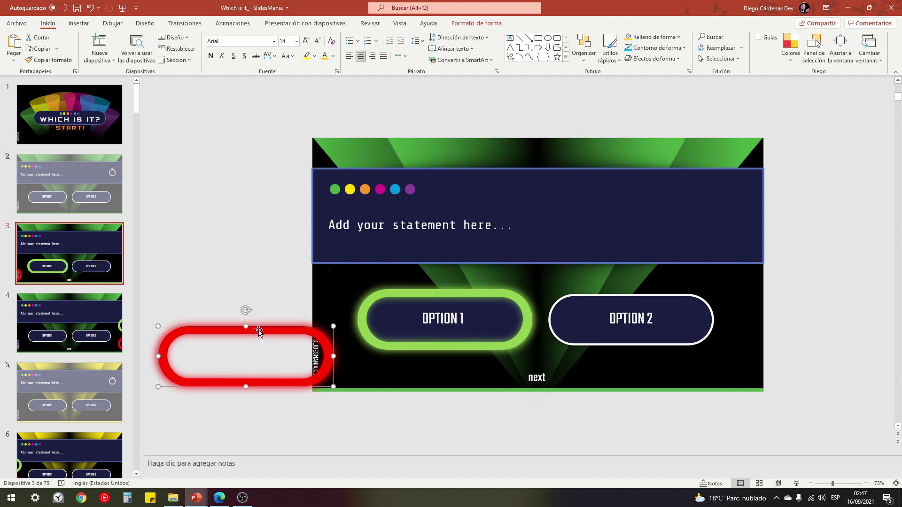
key(Delete)
On slide 4, place the red glow outline around OPTION 2 and delete the green one
click(67, 329)
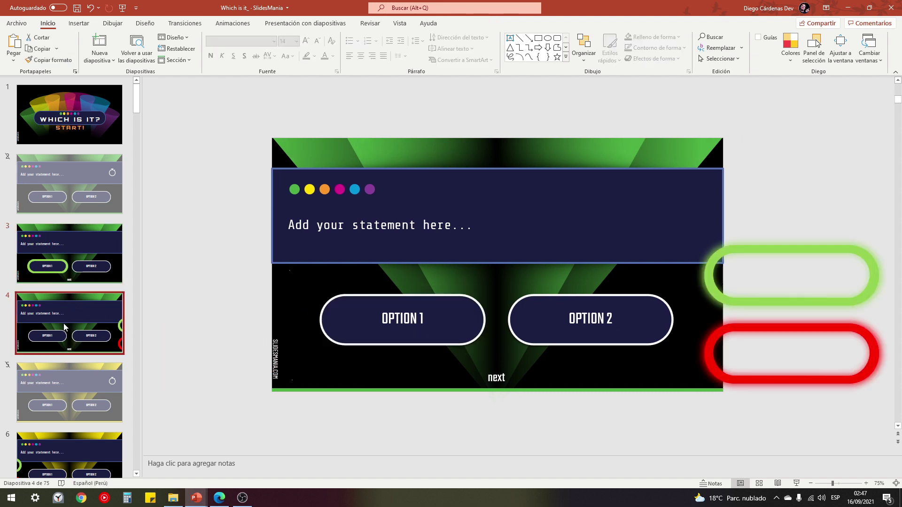
drag(737, 326, 537, 292)
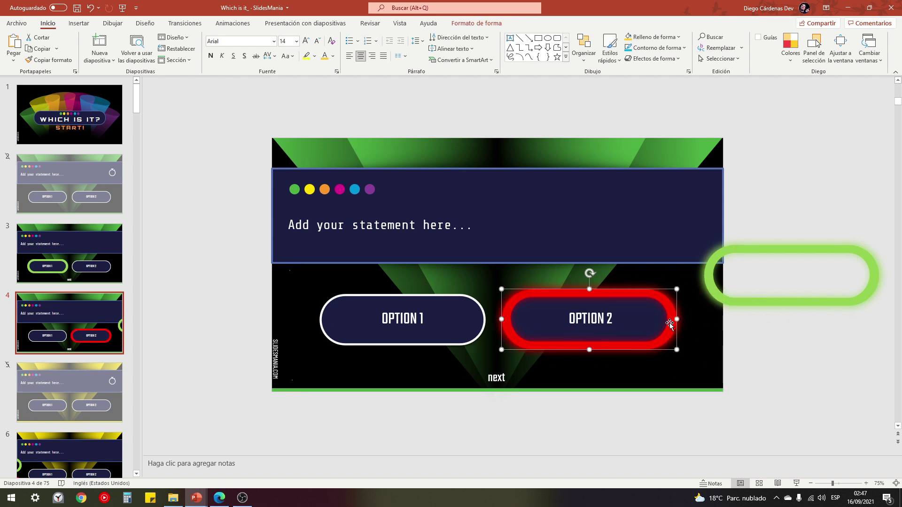
click(746, 303)
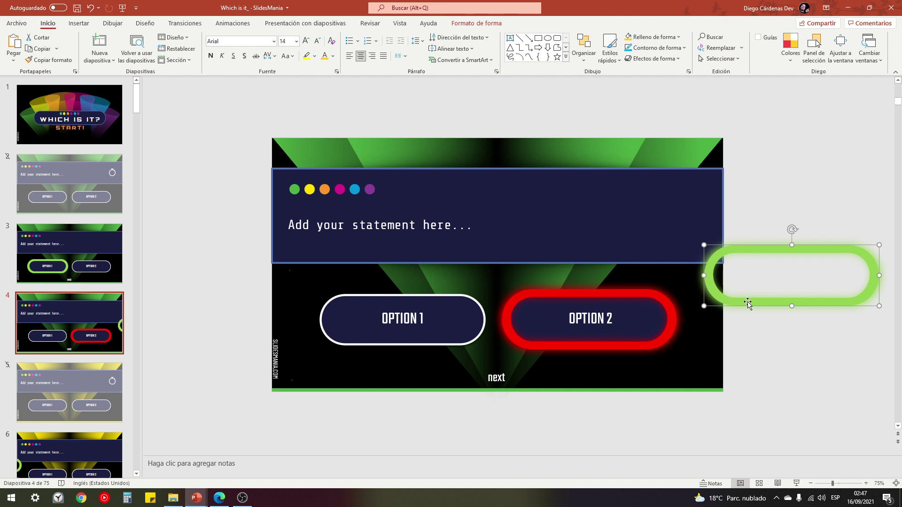
key(Delete)
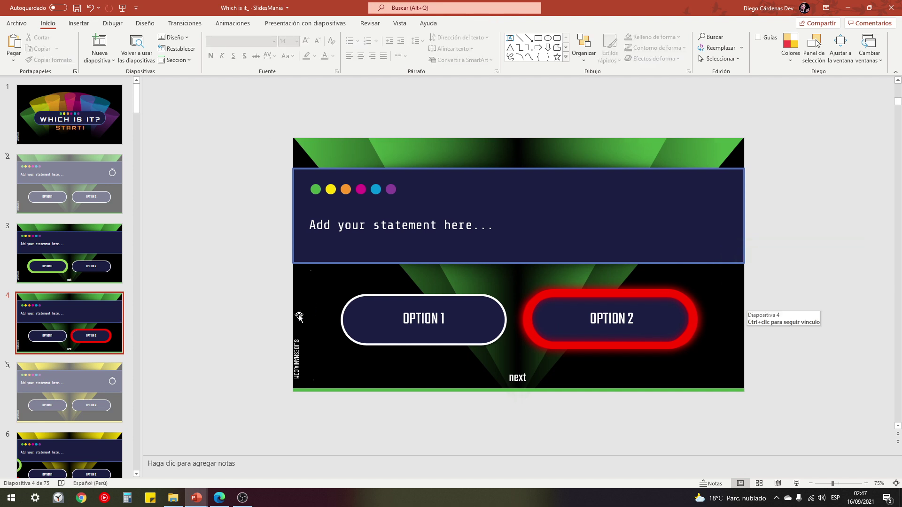
click(81, 123)
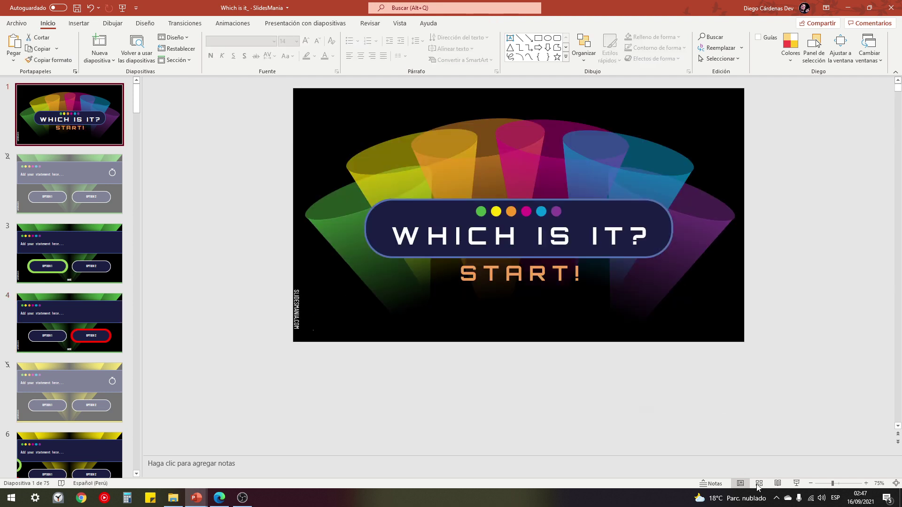
Test both options of the first question in slide show, ending on OPTION 2's red-glow feedback
click(797, 483)
click(542, 199)
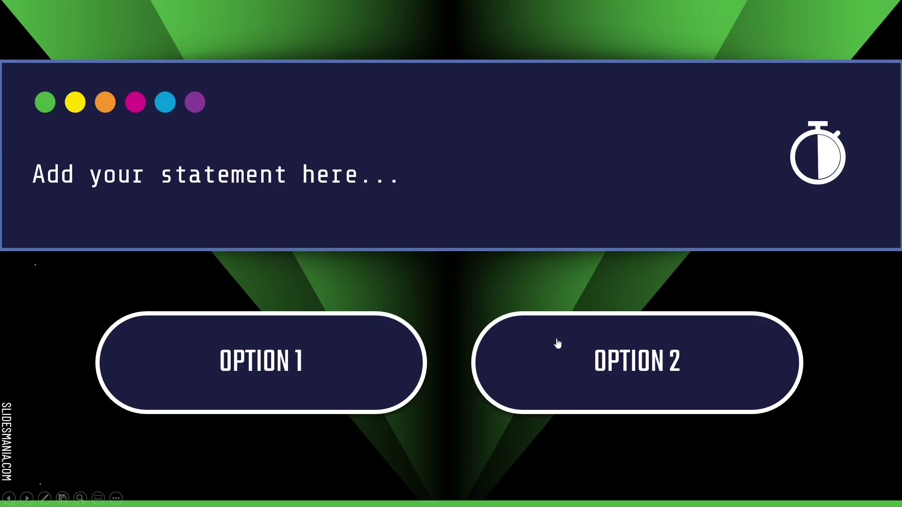
click(254, 351)
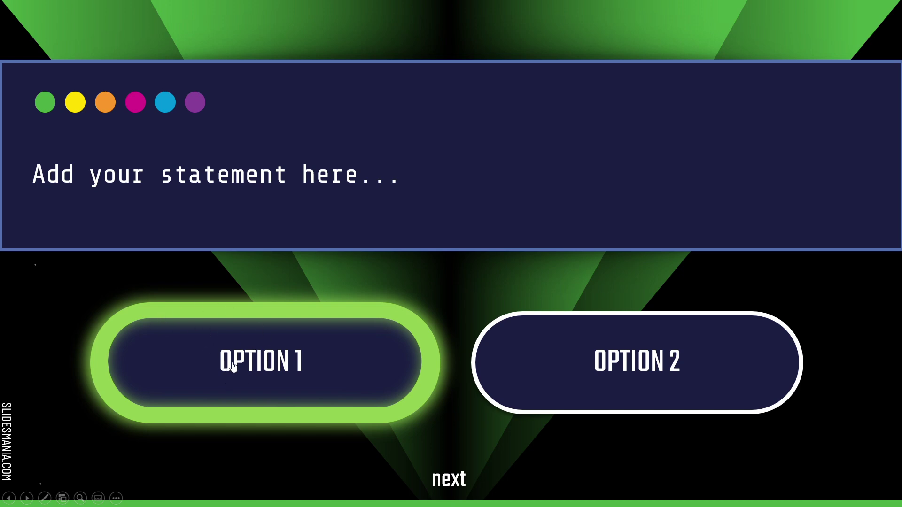
click(233, 366)
click(652, 361)
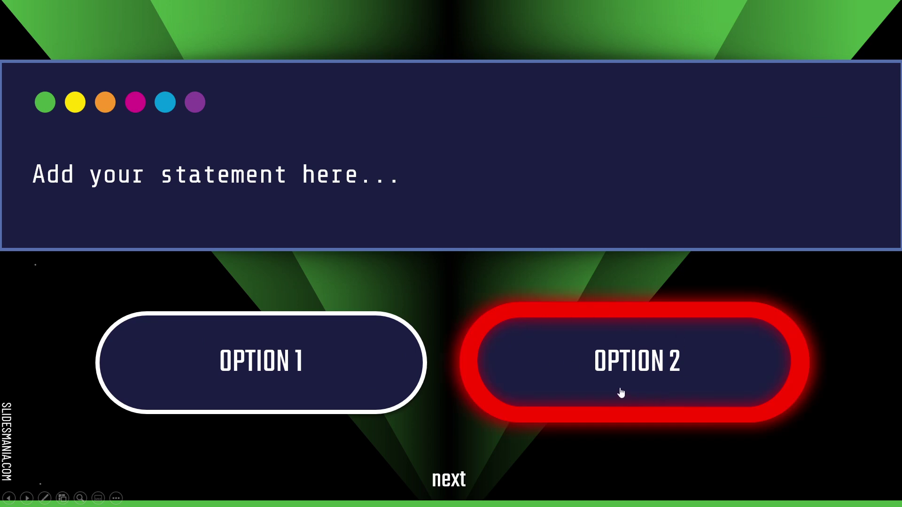
key(Escape)
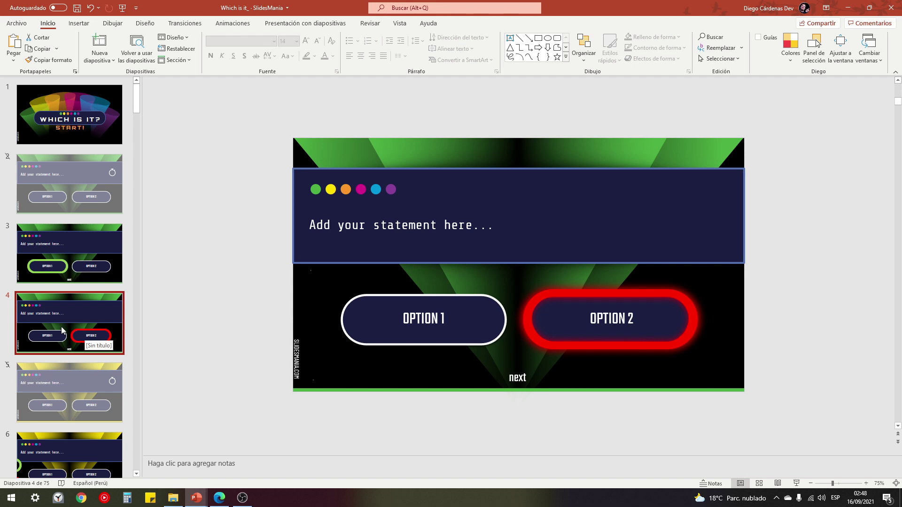
Draw a red rectangle beside the slide
click(105, 61)
click(106, 61)
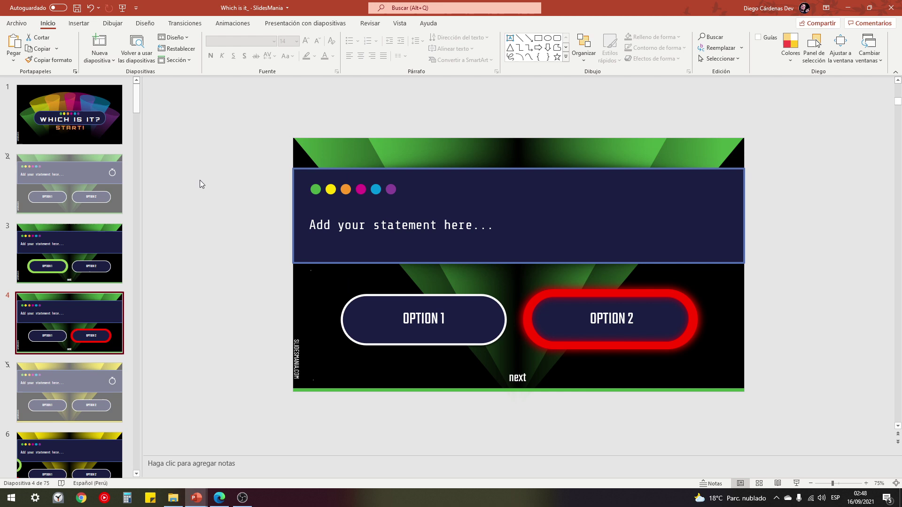
click(539, 38)
drag(174, 232, 258, 274)
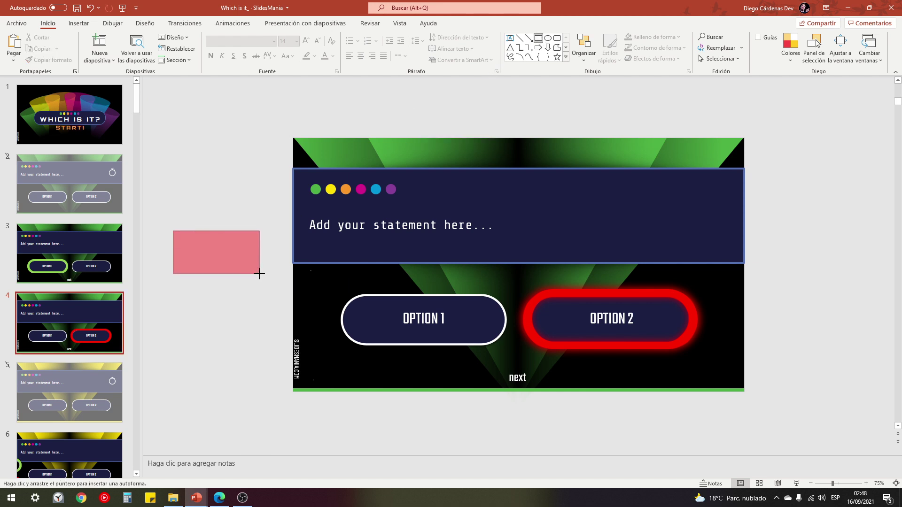
drag(209, 249, 220, 293)
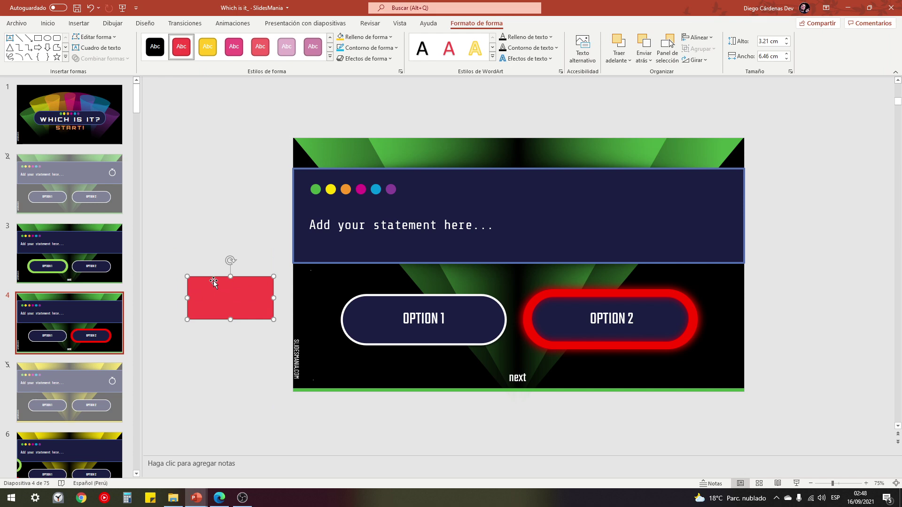
Hyperlink the rectangle to Diapositiva 1 and place it below slide 4's statement box
right_click(212, 285)
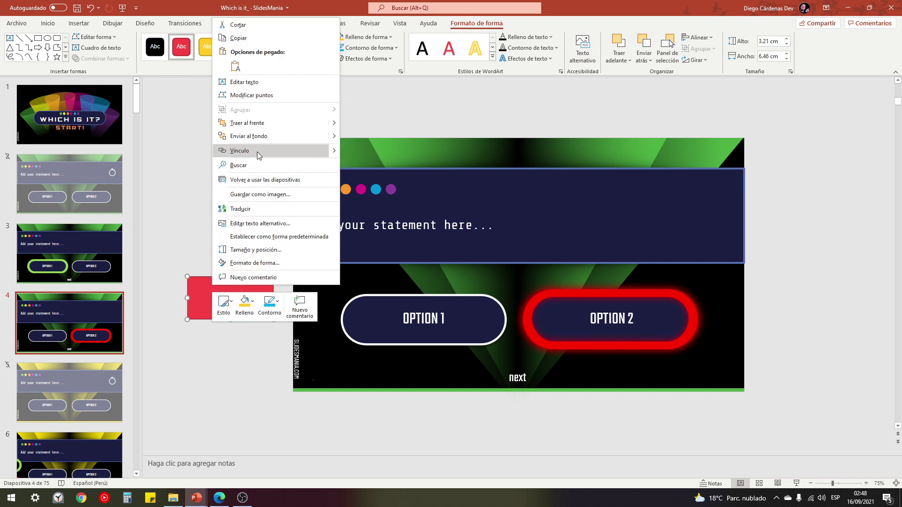
click(252, 151)
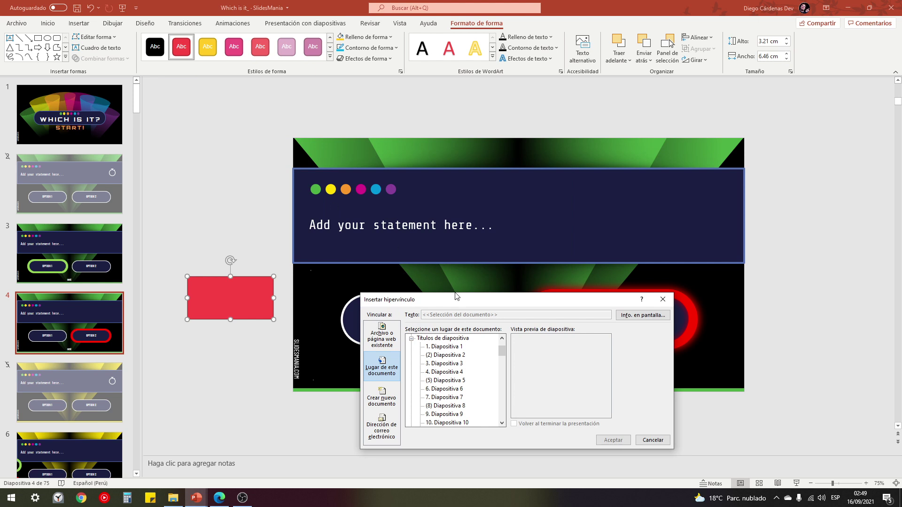
drag(455, 296, 428, 189)
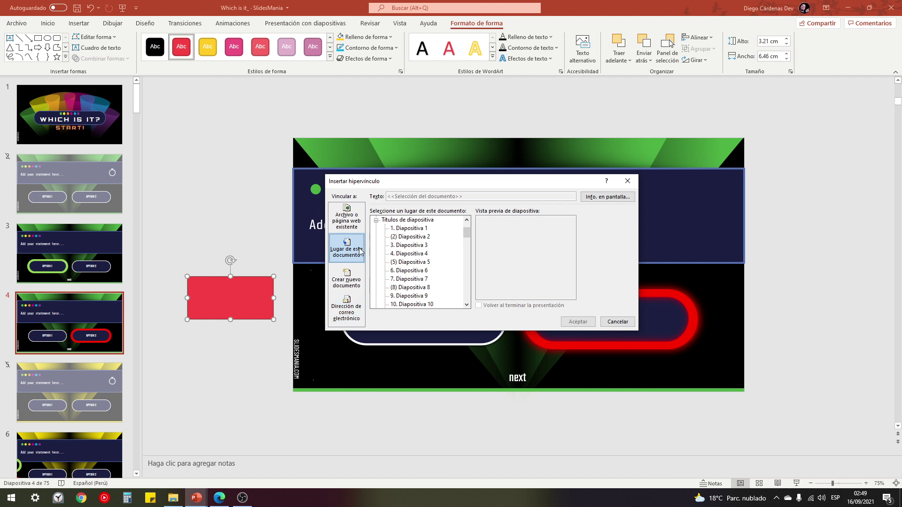
scroll(399, 249, down, 3)
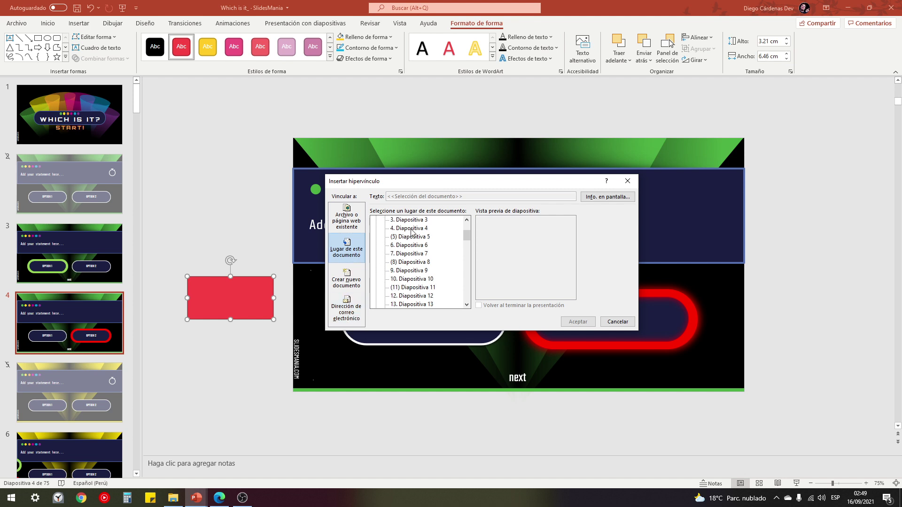
scroll(411, 247, down, 4)
scroll(418, 268, down, 5)
scroll(426, 275, up, 5)
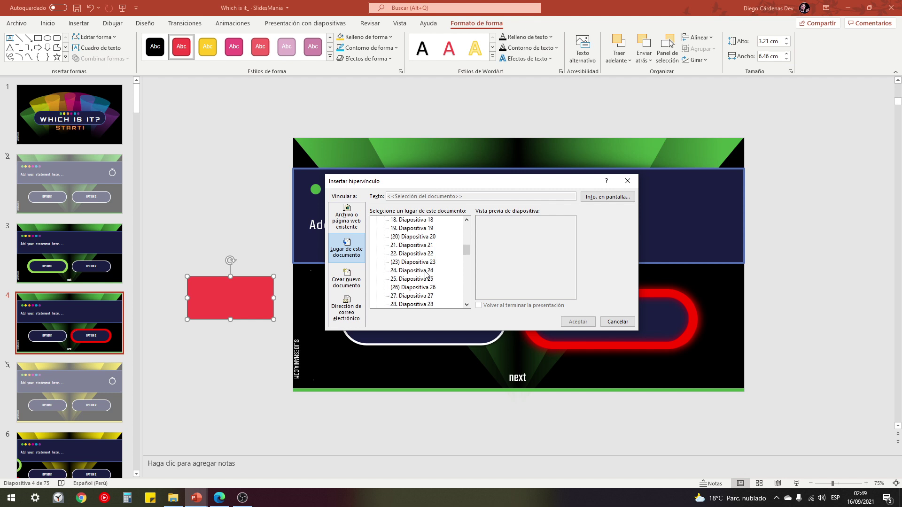
scroll(426, 275, up, 5)
scroll(426, 275, up, 4)
scroll(425, 270, down, 1)
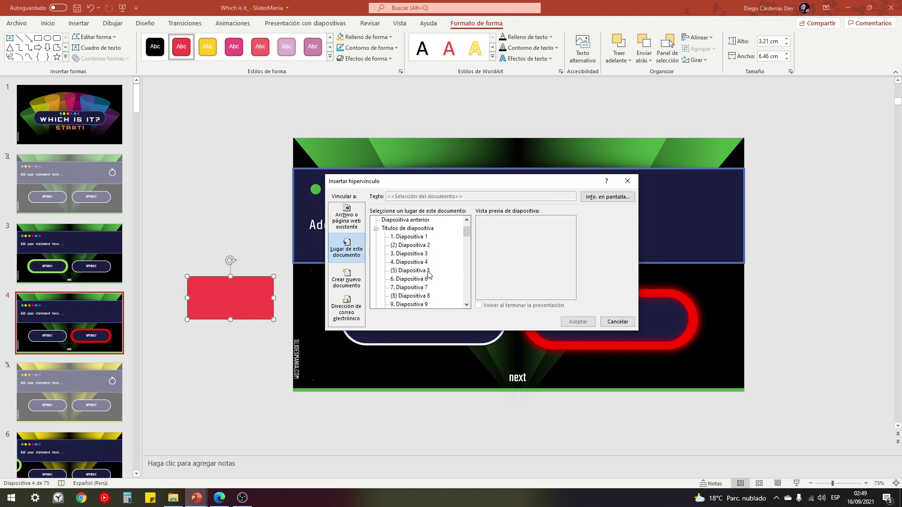
click(403, 238)
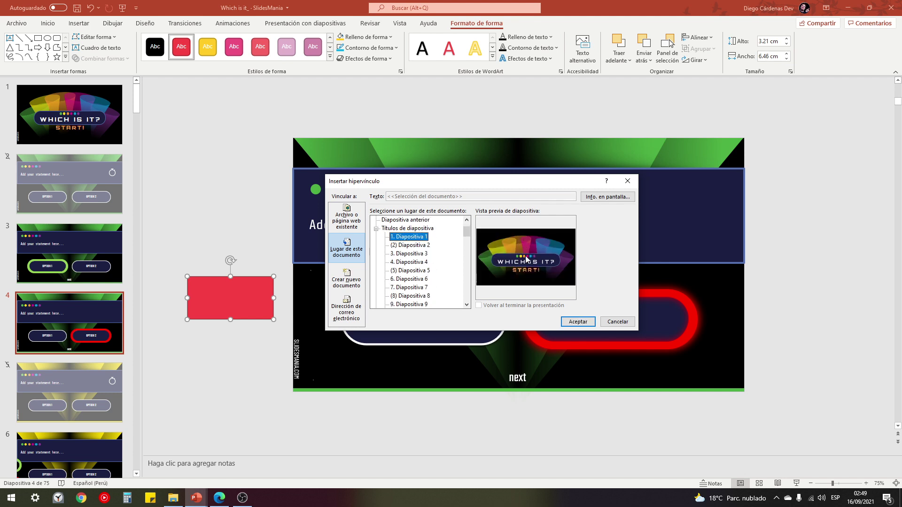
click(578, 322)
mouse_move(277, 286)
mouse_down()
mouse_move(344, 286)
mouse_move(520, 255)
mouse_up()
Test the rectangle's link back to the title slide in slide show
click(797, 483)
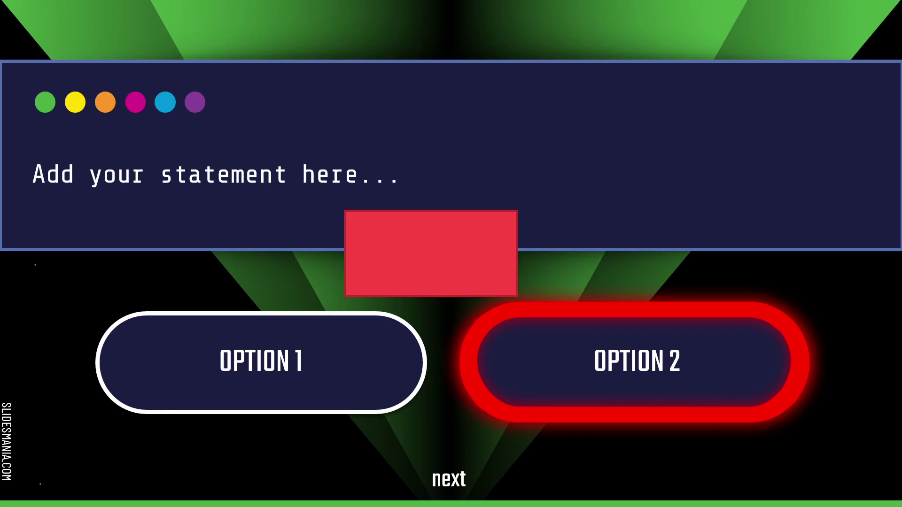
click(424, 253)
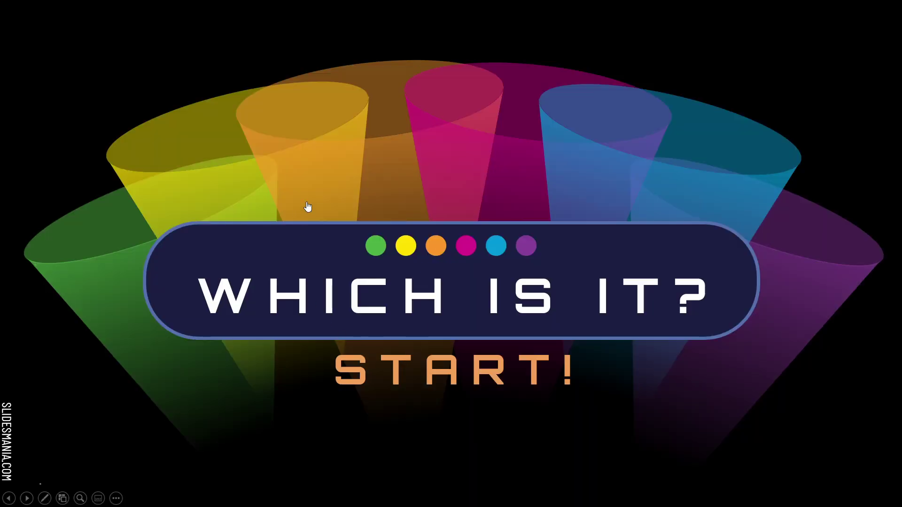
key(Escape)
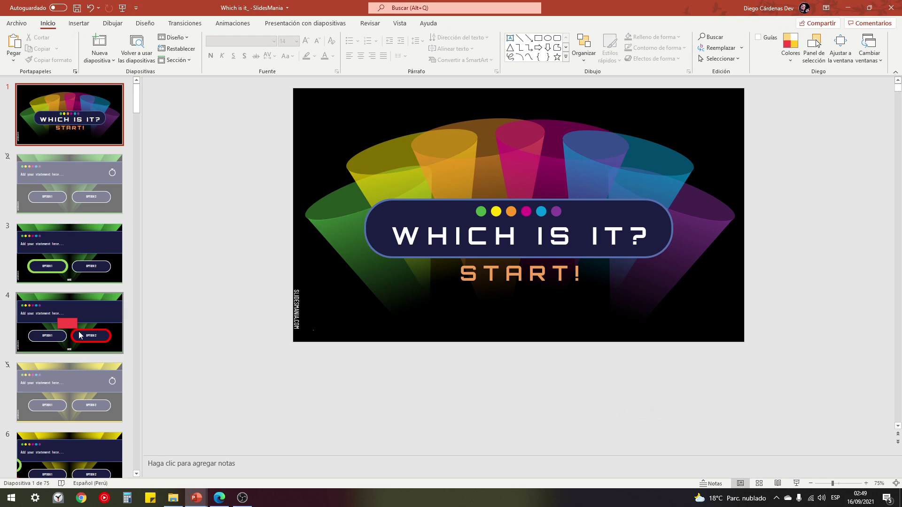
Turn slide 4's red rectangle into a shorter REINICIAR button centred along the top edge
click(82, 335)
drag(504, 258, 524, 155)
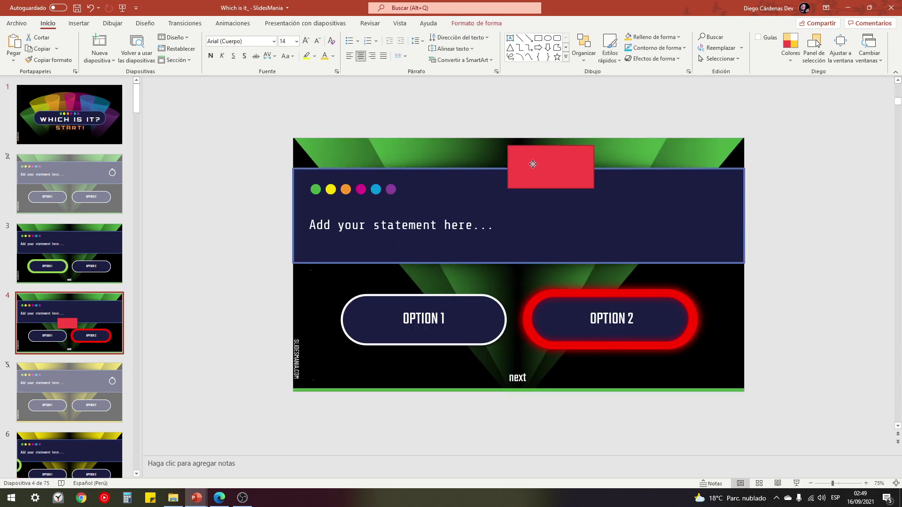
mouse_move(571, 184)
mouse_down()
mouse_move(571, 162)
mouse_move(545, 161)
mouse_up()
text(REINICIAR)
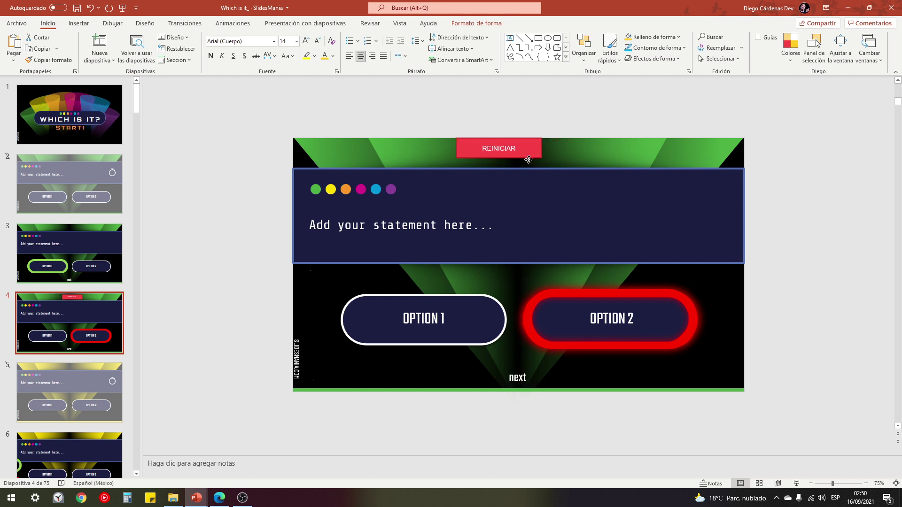
drag(542, 161, 535, 164)
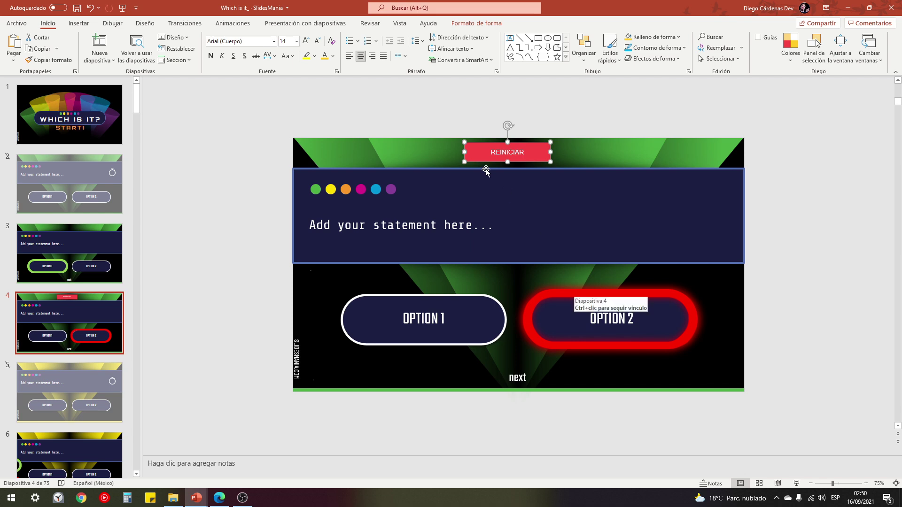
click(67, 122)
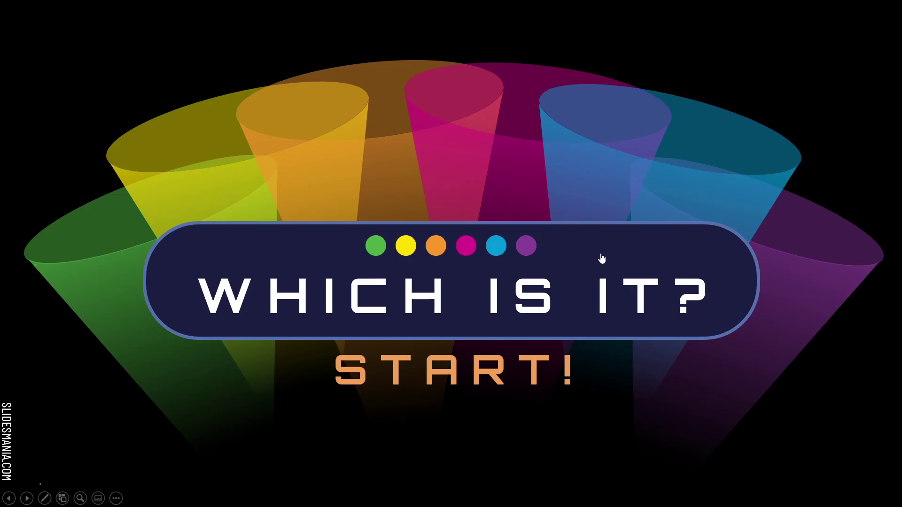
click(690, 146)
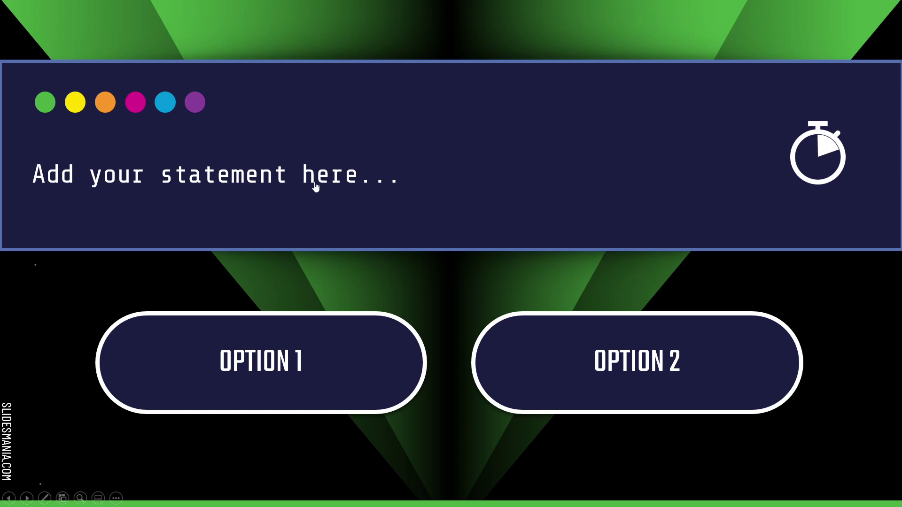
click(607, 355)
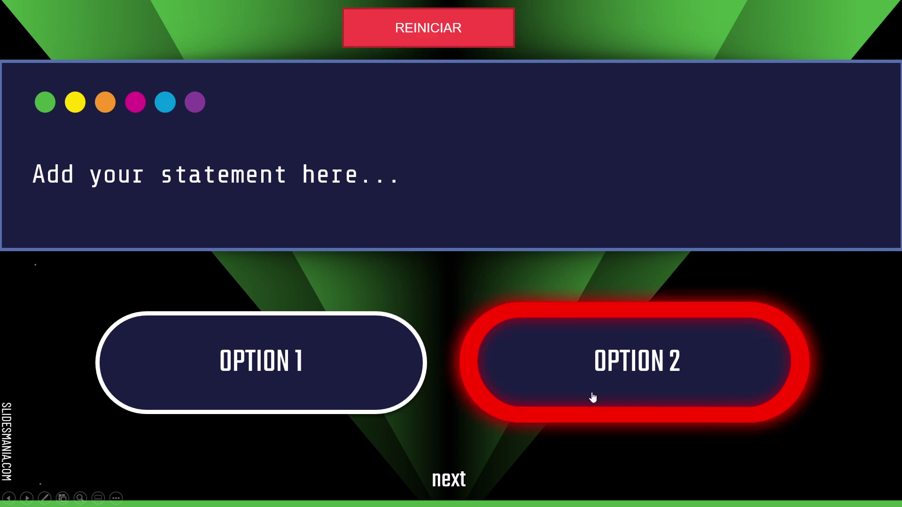
click(444, 34)
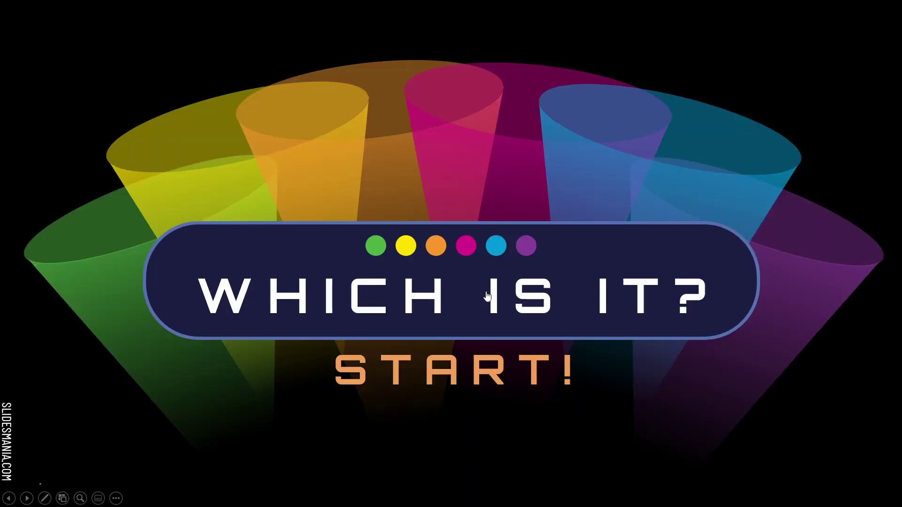
key(Escape)
click(71, 332)
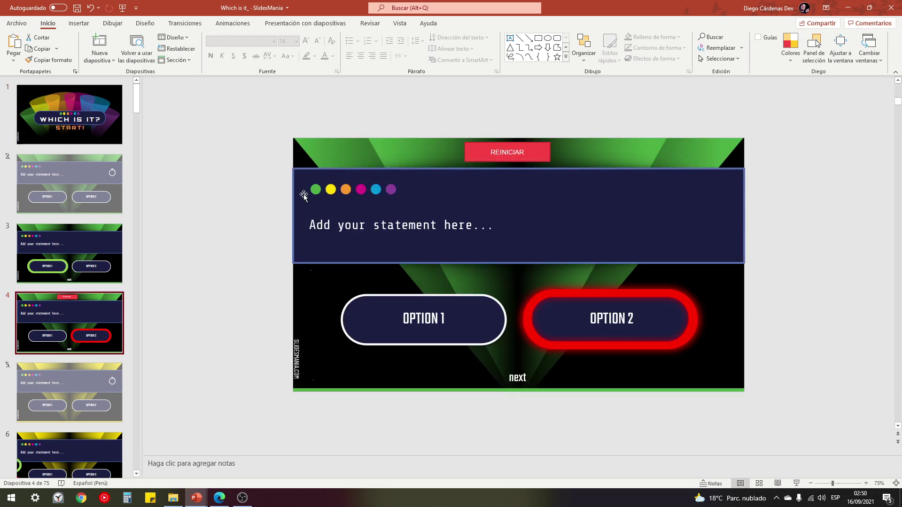
click(496, 149)
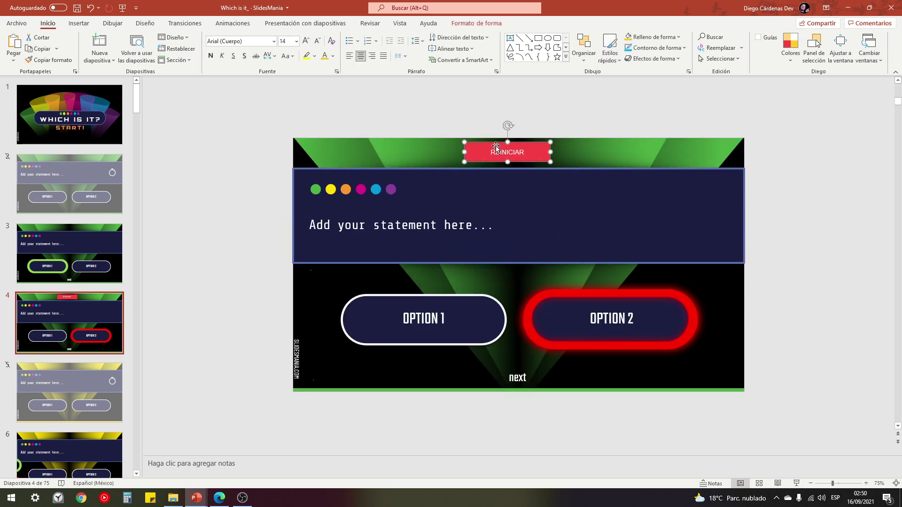
Undo the REINICIAR button, then confirm slide 2's OPTION 1 button links to slide 3
key(ctrl+z)
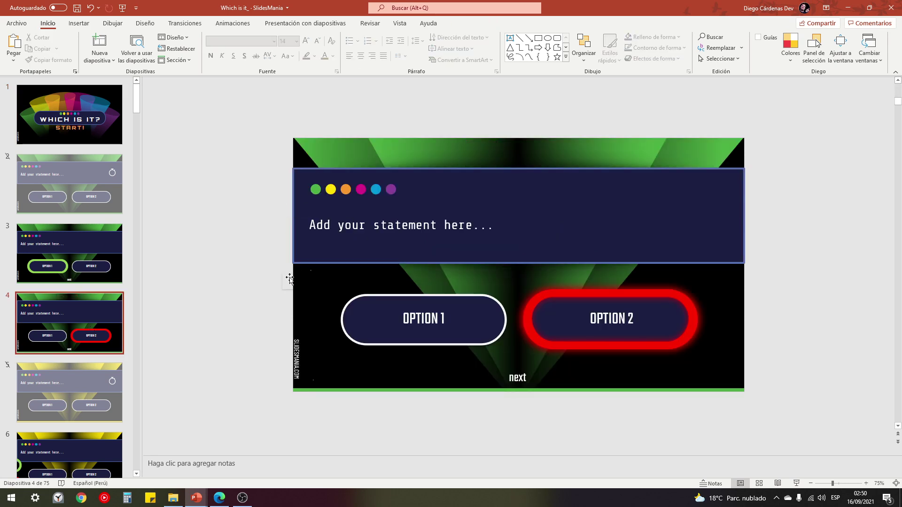
click(466, 332)
click(96, 206)
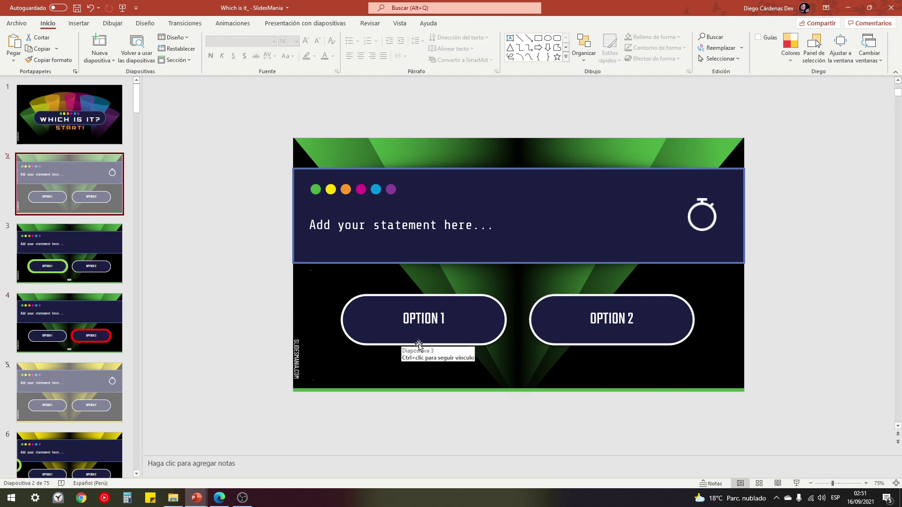
click(429, 343)
right_click(437, 345)
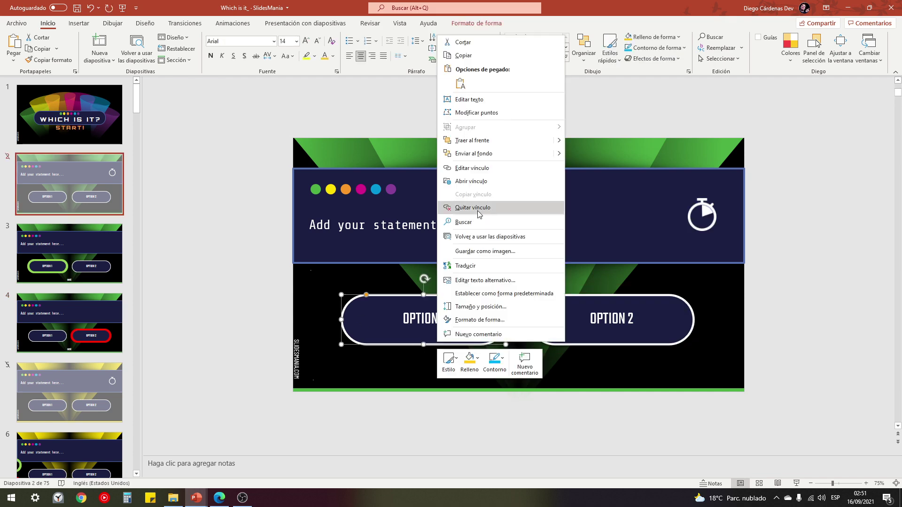
click(482, 171)
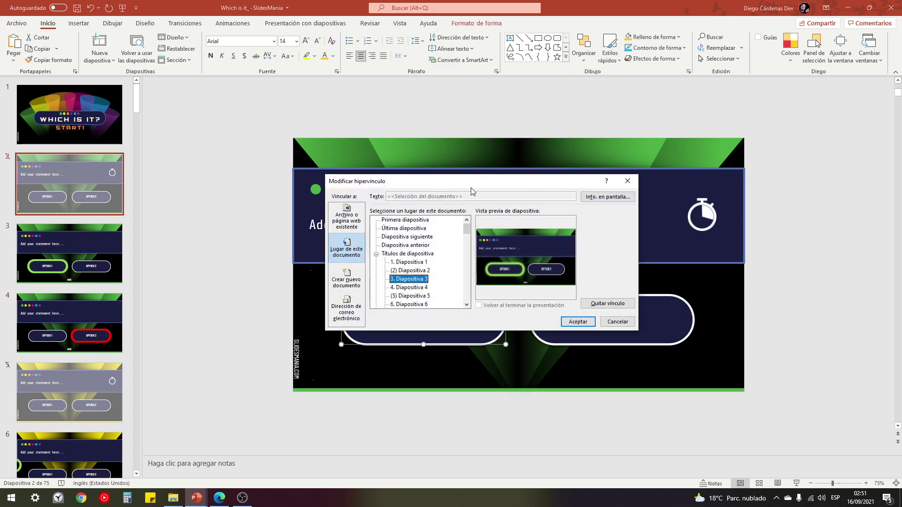
drag(472, 188, 496, 159)
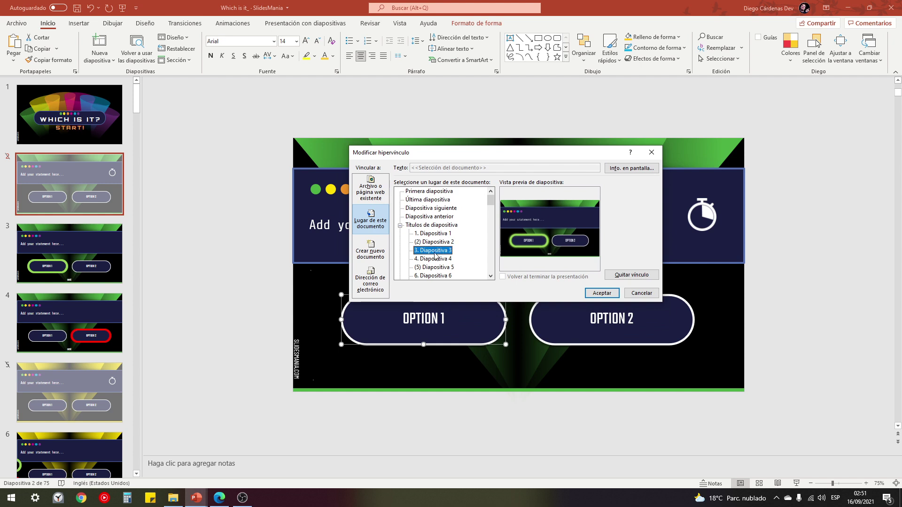
drag(469, 153, 453, 120)
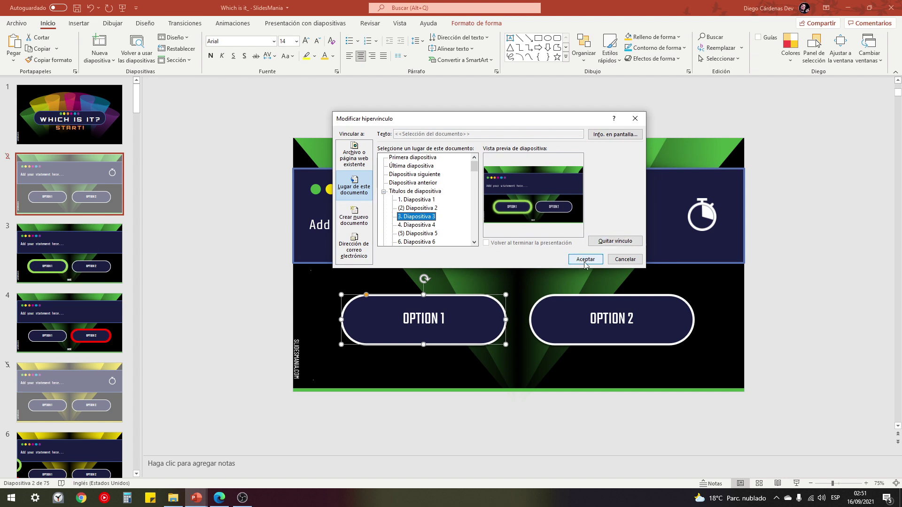
click(625, 259)
Link slide 2's OPTION 2 button to 4. Diapositiva 4, the red-glow slide
click(611, 297)
right_click(611, 296)
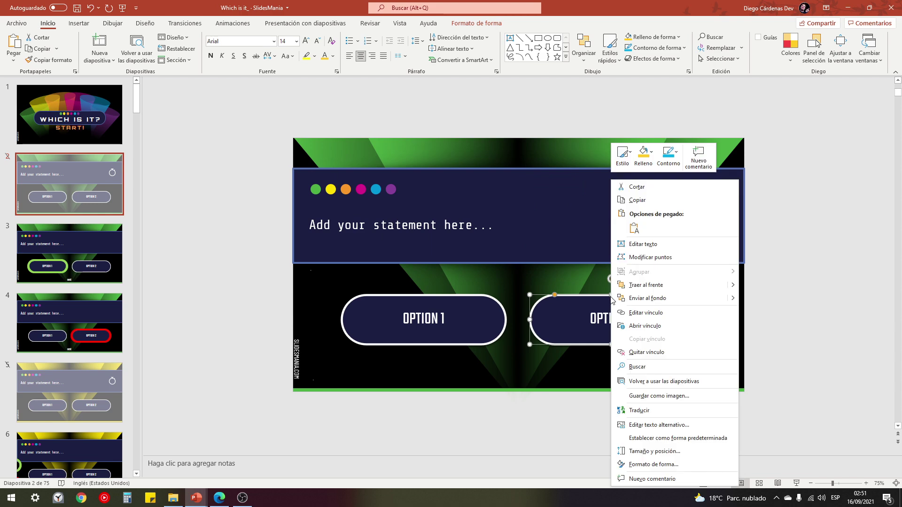
click(646, 313)
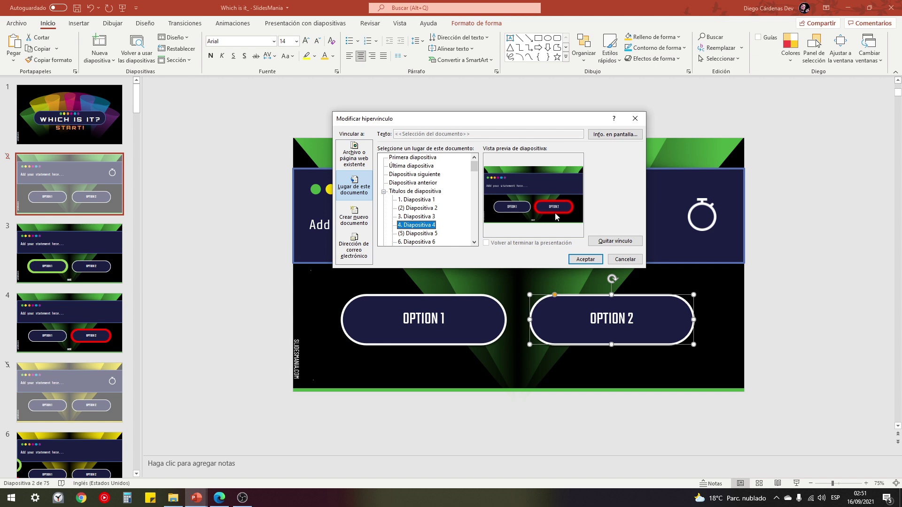
click(585, 259)
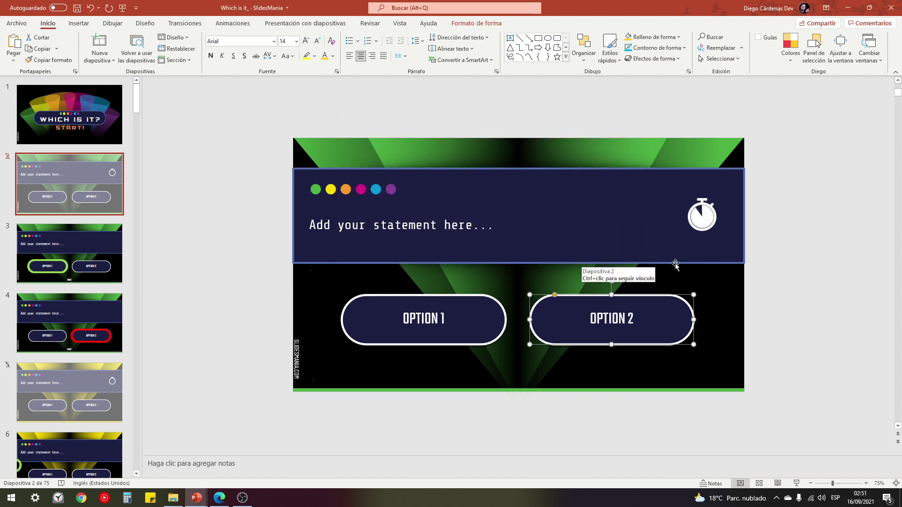
click(785, 281)
Trial-move slide 2's stopwatch picture, undo the move, and return to the title slide
click(723, 324)
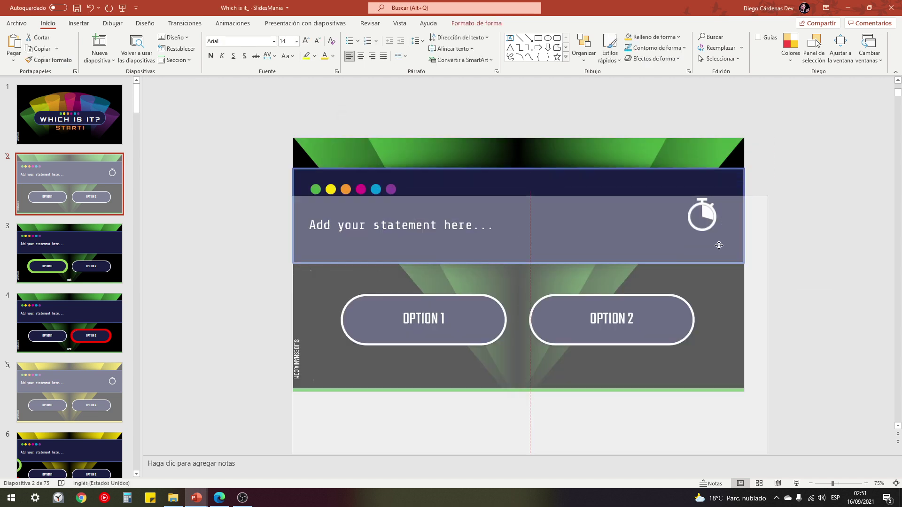
scroll(709, 271, down, 2)
drag(716, 151, 696, 153)
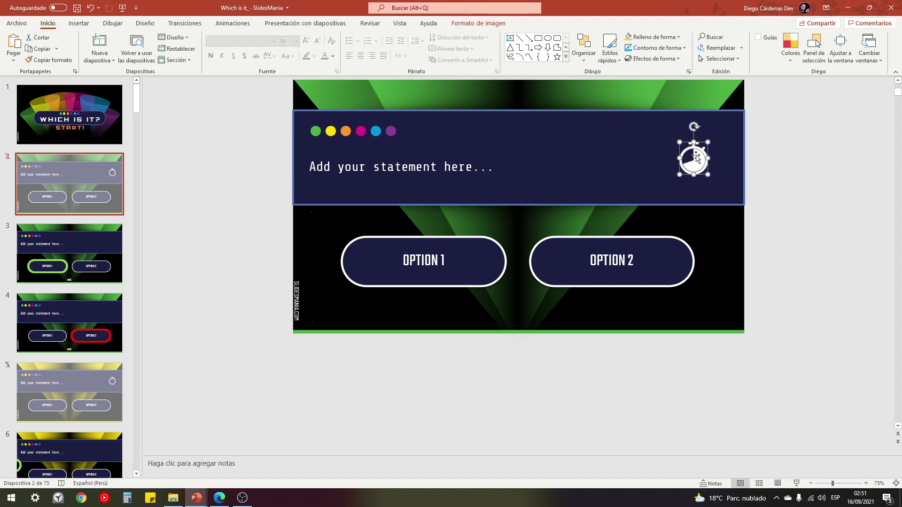
key(ctrl+z)
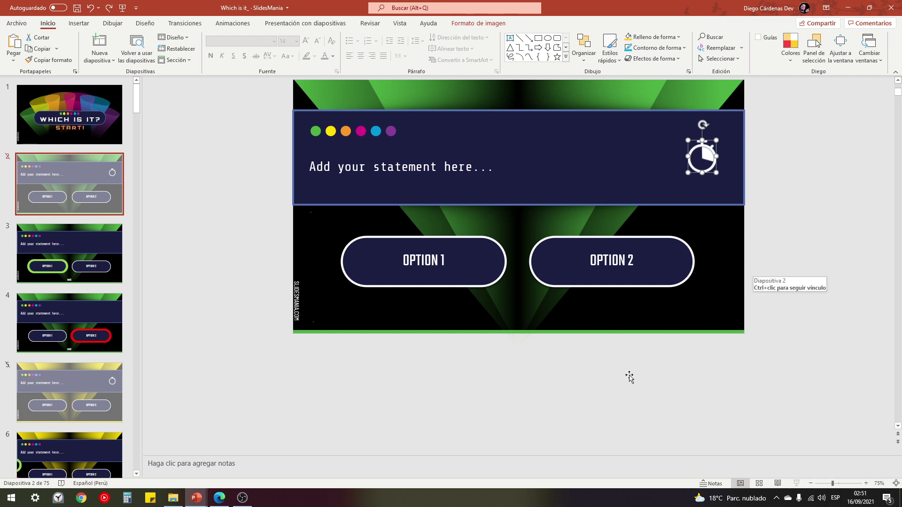
click(629, 249)
scroll(611, 198, up, 1)
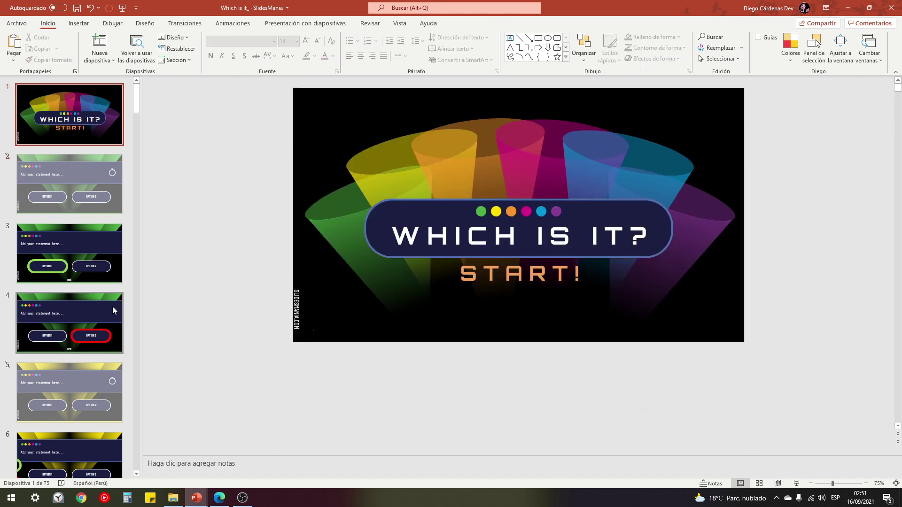
Move the title slide's transparent link overlay off the slide and back over it
click(93, 348)
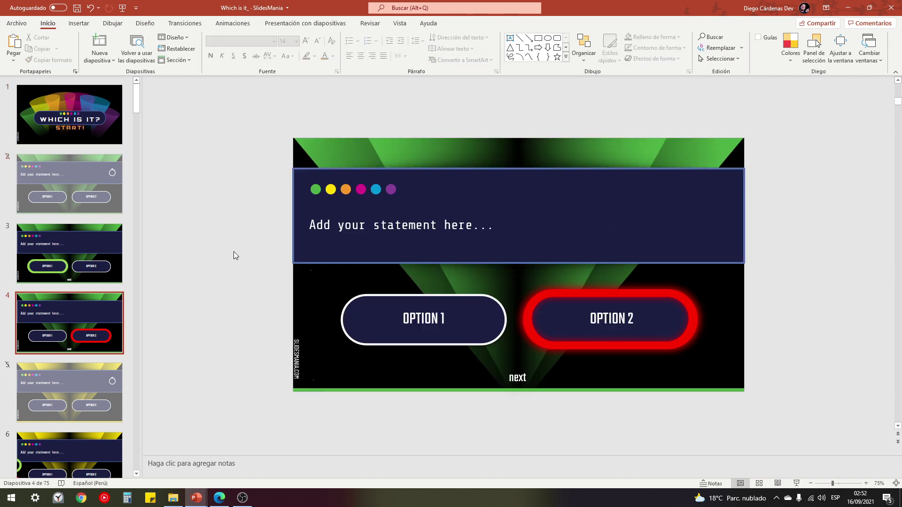
click(77, 121)
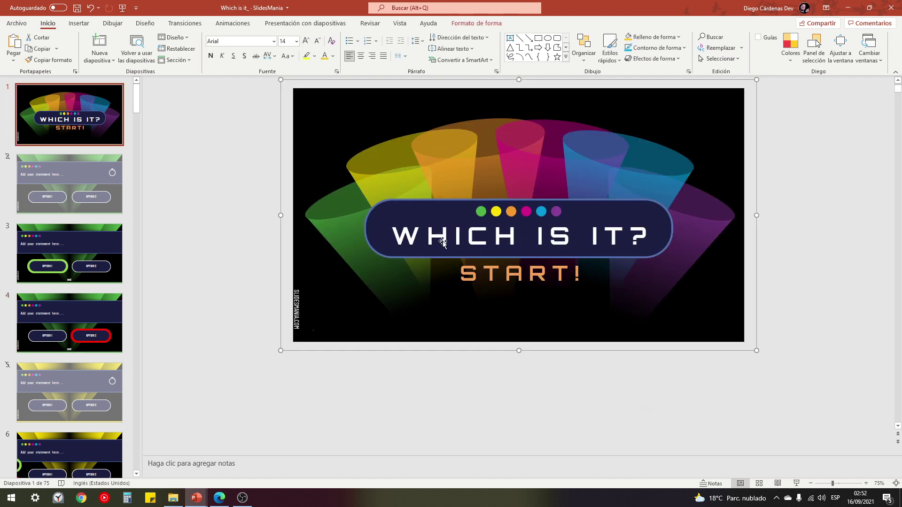
mouse_move(284, 80)
mouse_down()
mouse_move(388, 167)
mouse_move(267, 355)
mouse_up()
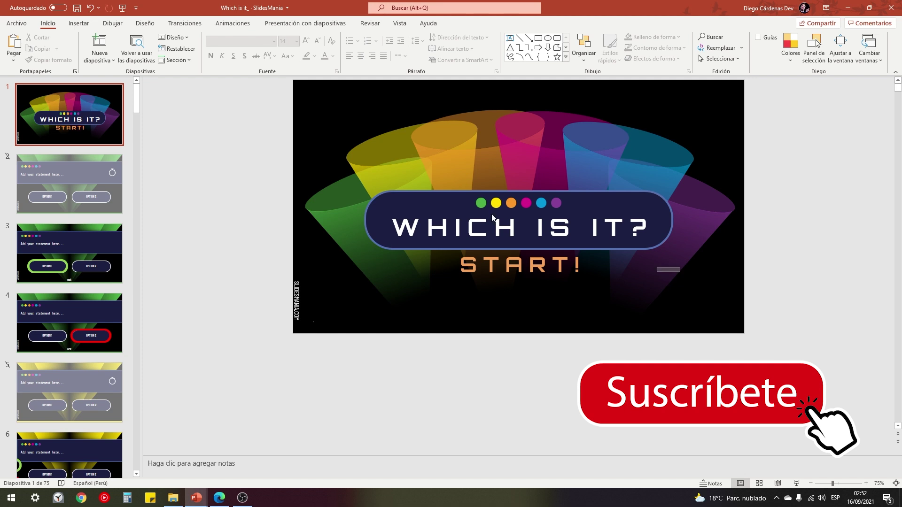
click(459, 268)
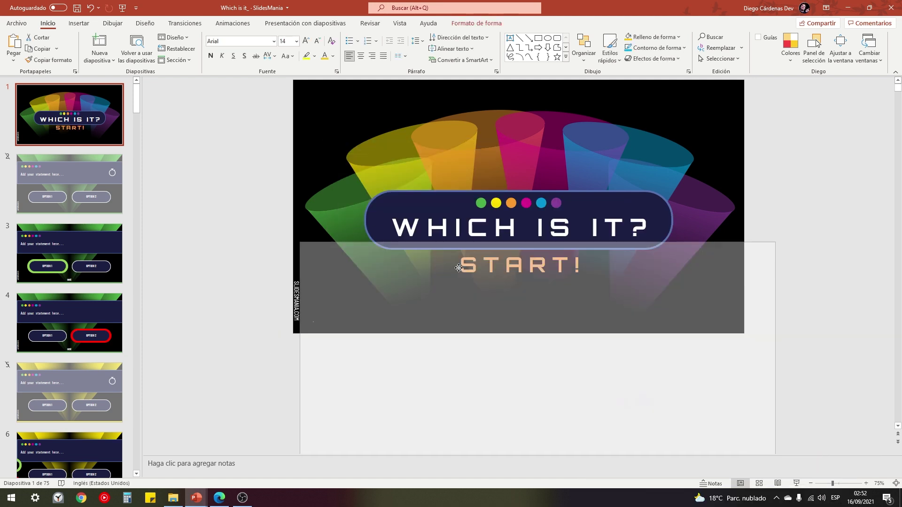
drag(458, 267, 429, 135)
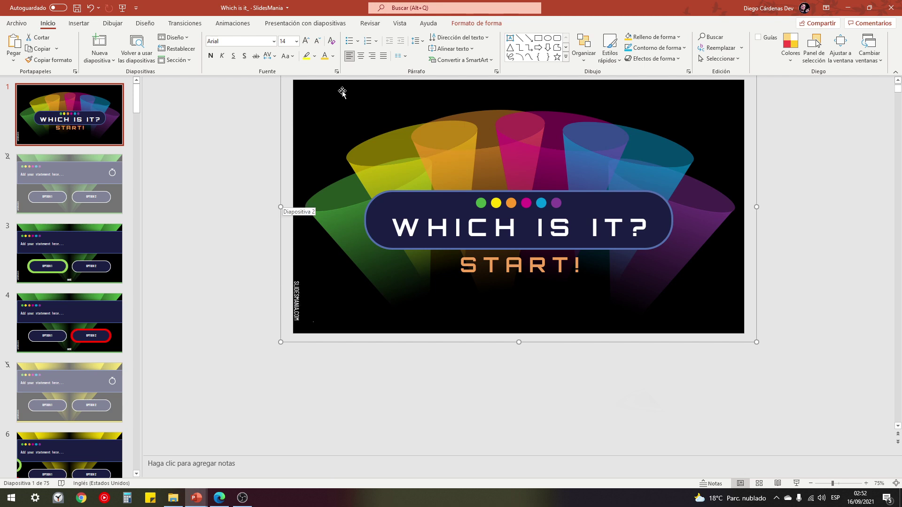
click(400, 23)
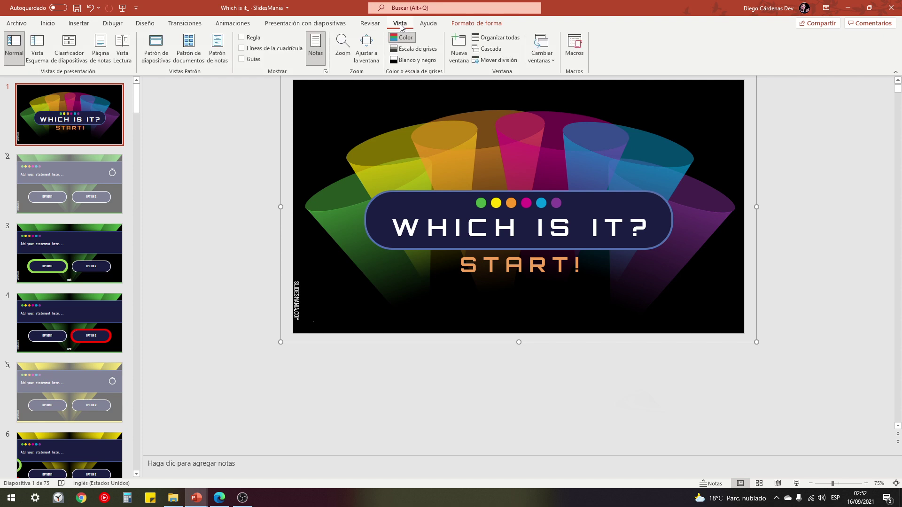
In the slide master's title layout, replace WHICH IS IT? with TRIVIA EXCEL
click(164, 50)
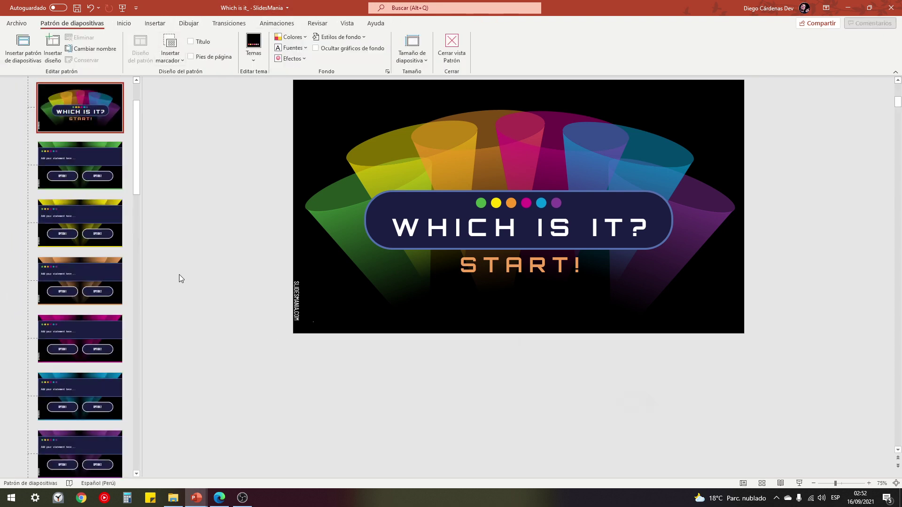
scroll(100, 235, up, 3)
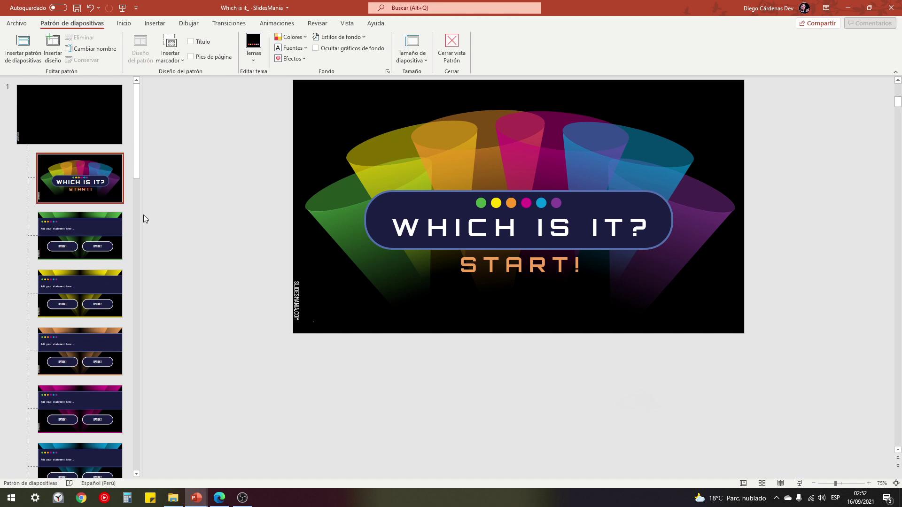
drag(143, 217, 173, 243)
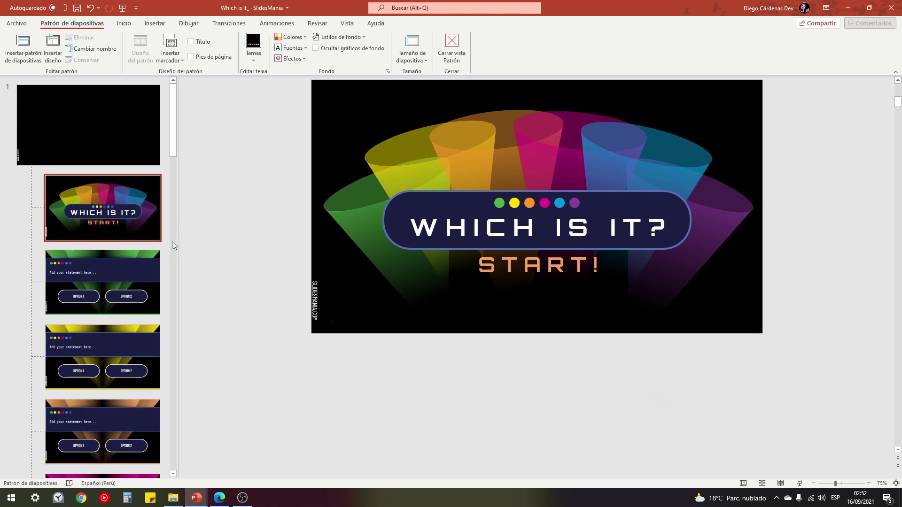
click(473, 199)
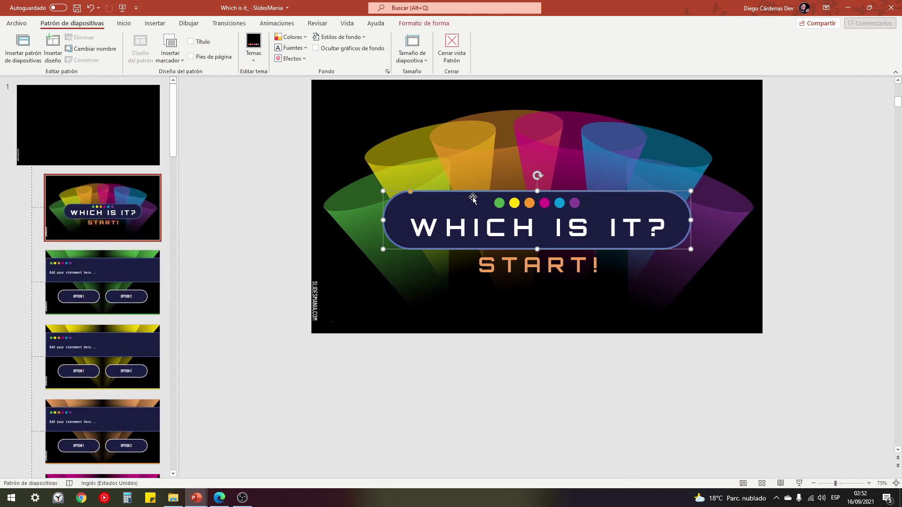
drag(650, 228, 425, 234)
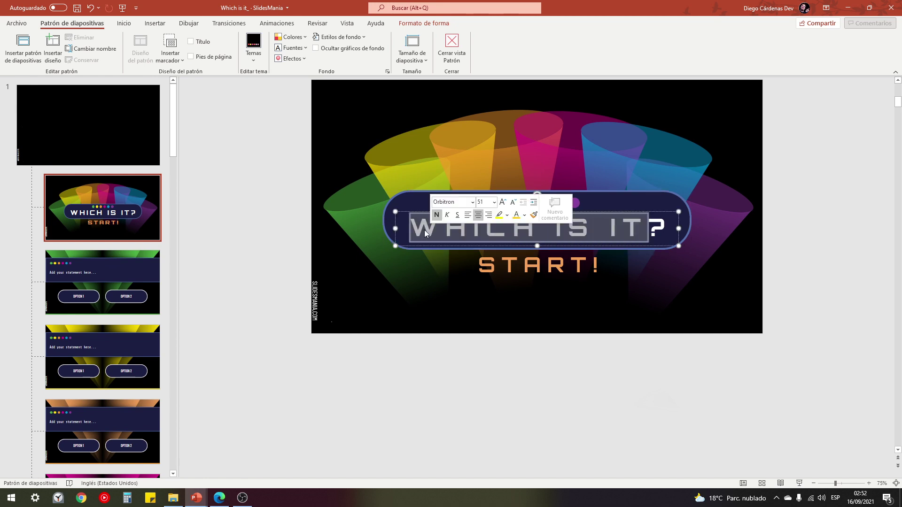
key(BackSpace)
text(TRIVIA ?)
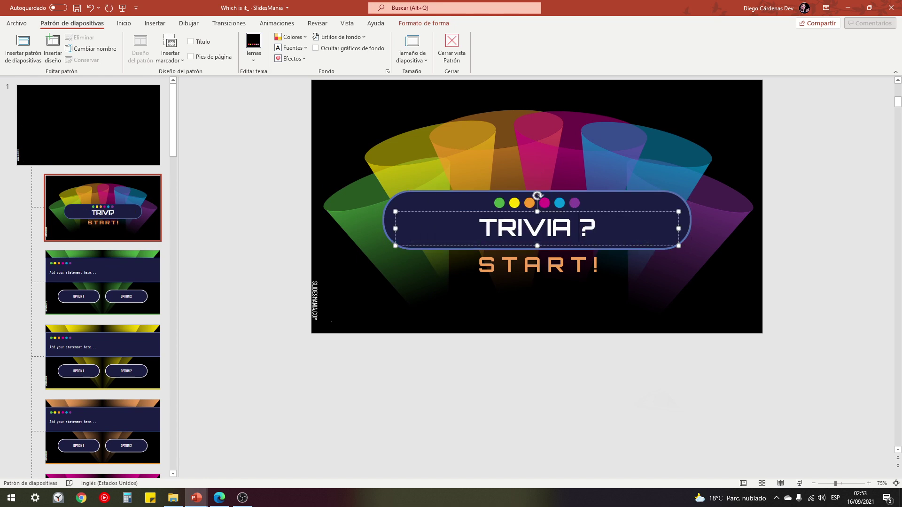
text(E)
key(alt)
key(x)
key(Escape)
key(Escape)
text(XCEL)
key(Delete)
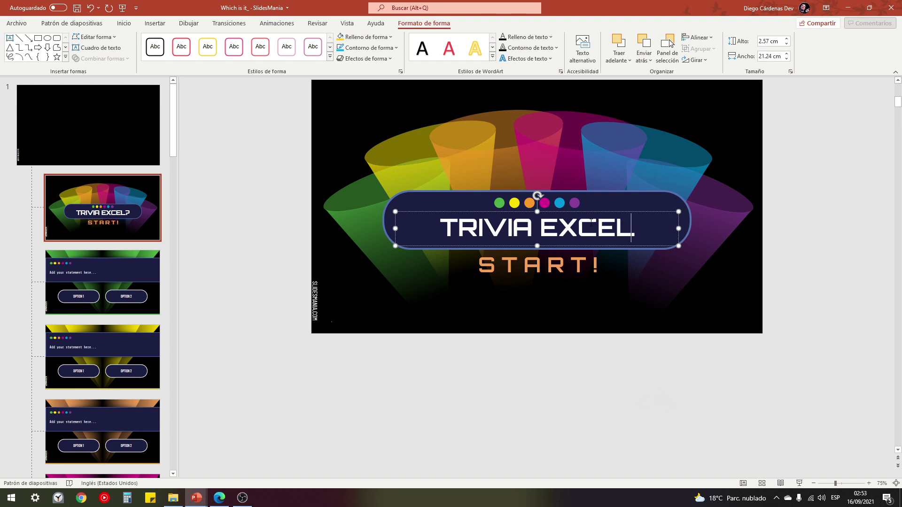
Replace the START! label beneath the title with INICIAR
click(586, 265)
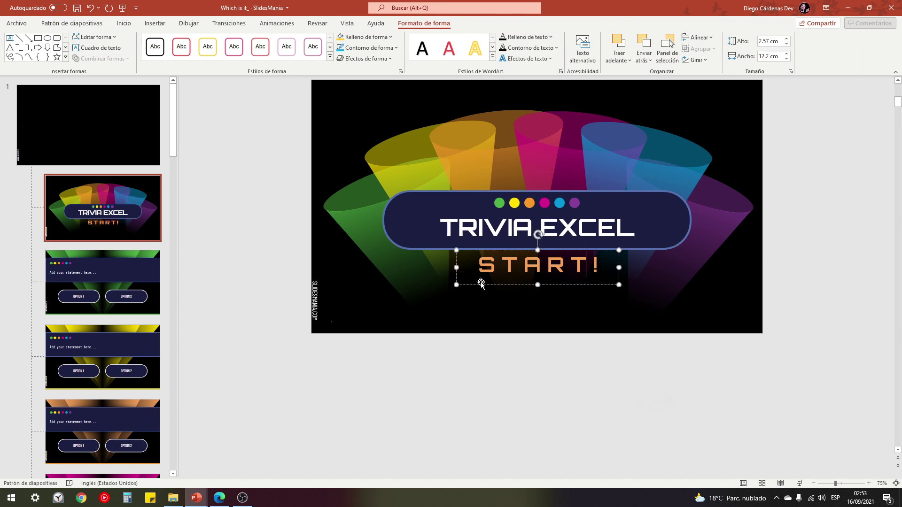
drag(479, 266, 598, 269)
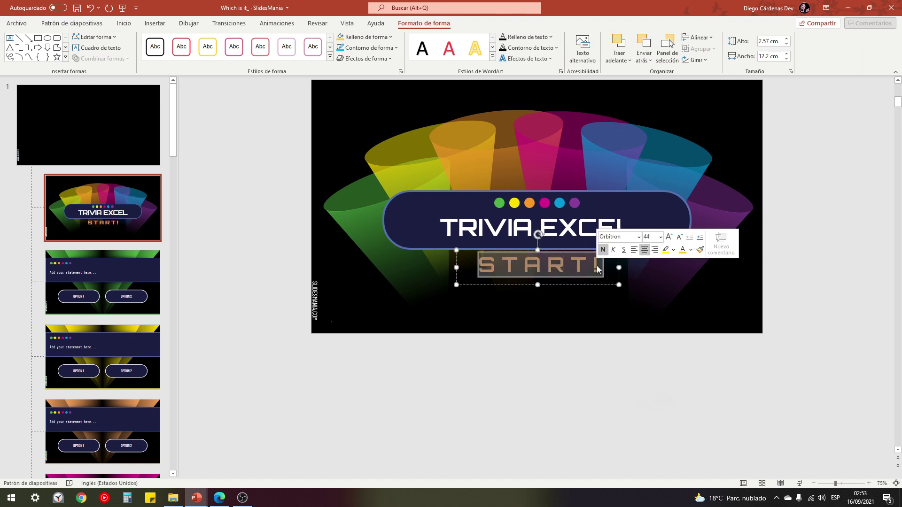
text(COMENZA)
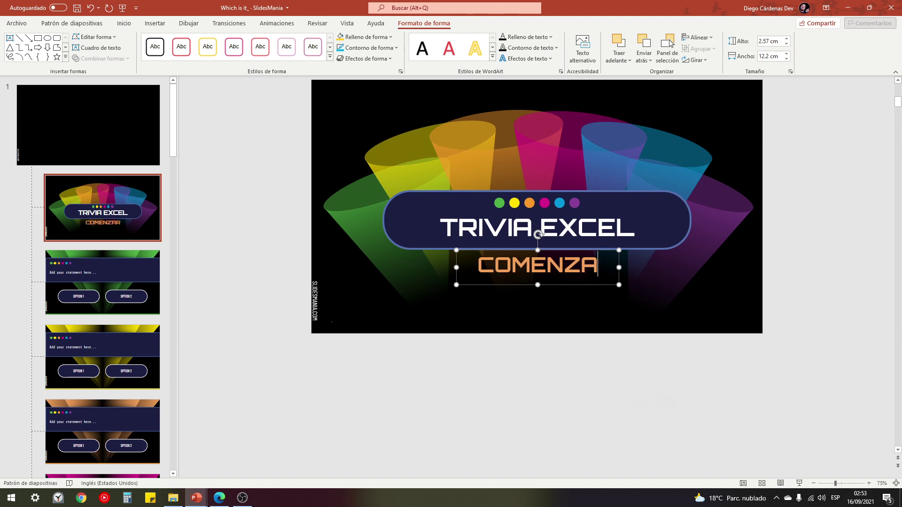
key(BackSpace)
key(BackSpace)
key(BackSpace)
key(BackSpace)
key(BackSpace)
key(BackSpace)
text(INICIAR)
click(573, 351)
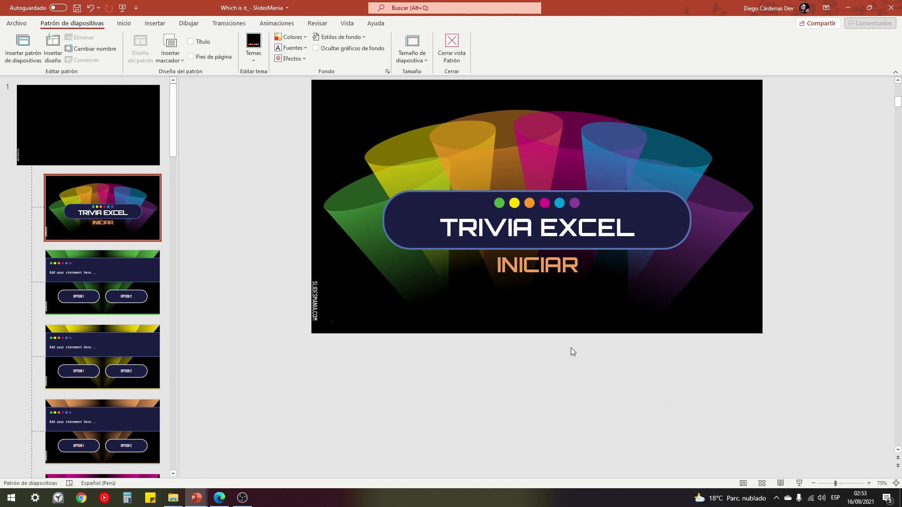
scroll(530, 323, up, 1)
scroll(530, 323, down, 1)
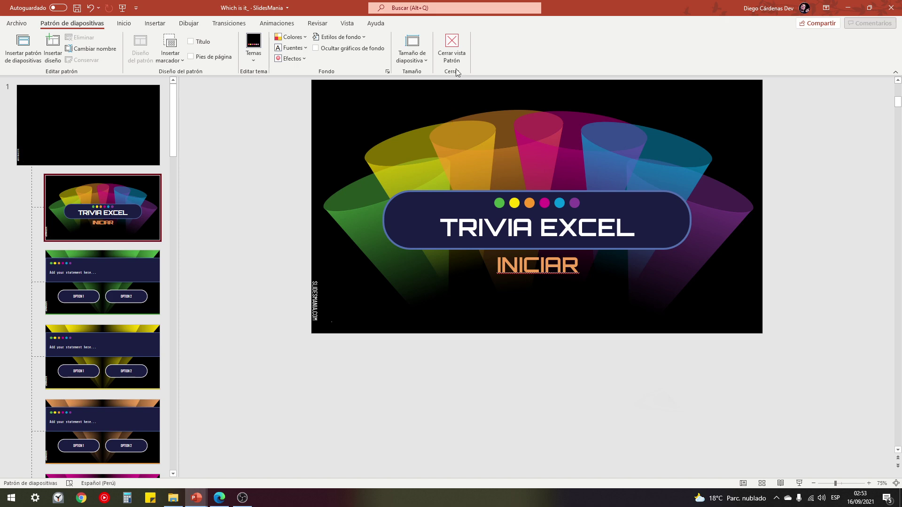
Close master view and test the slide show from the title slide to slide 2
click(452, 47)
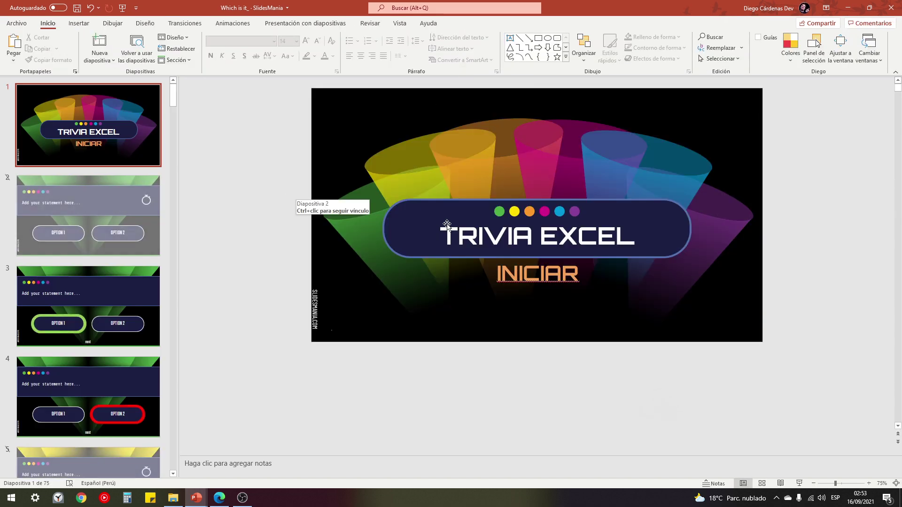
click(800, 483)
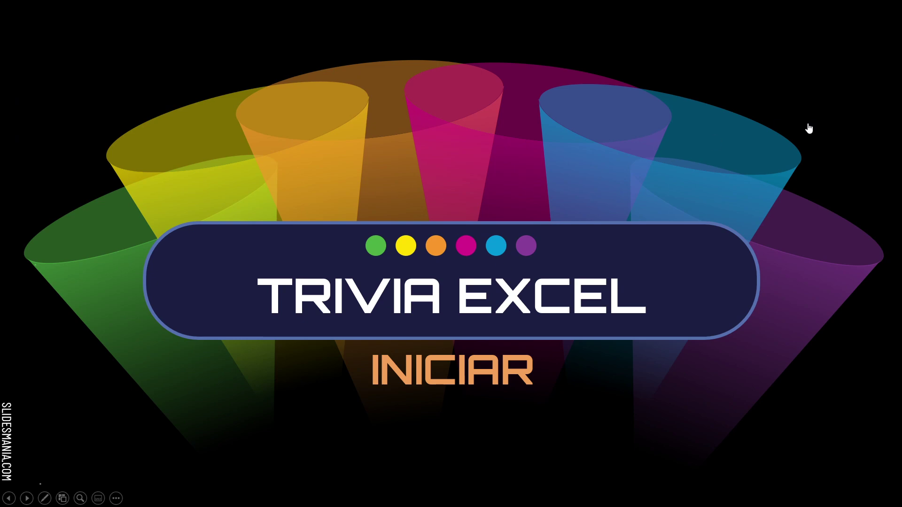
click(809, 129)
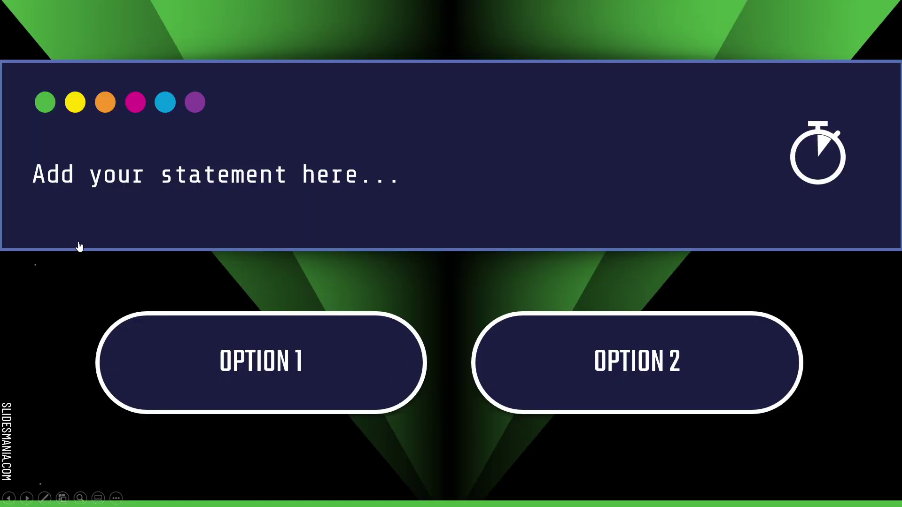
key(Escape)
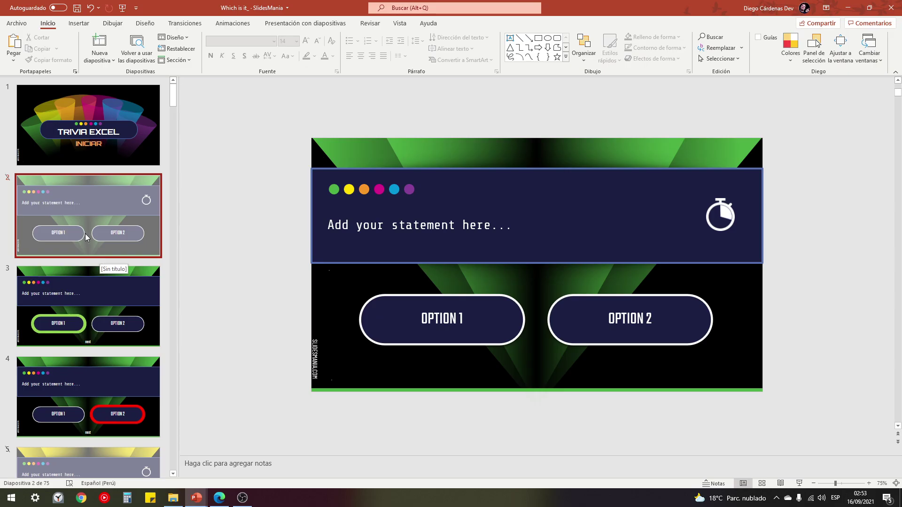
click(394, 26)
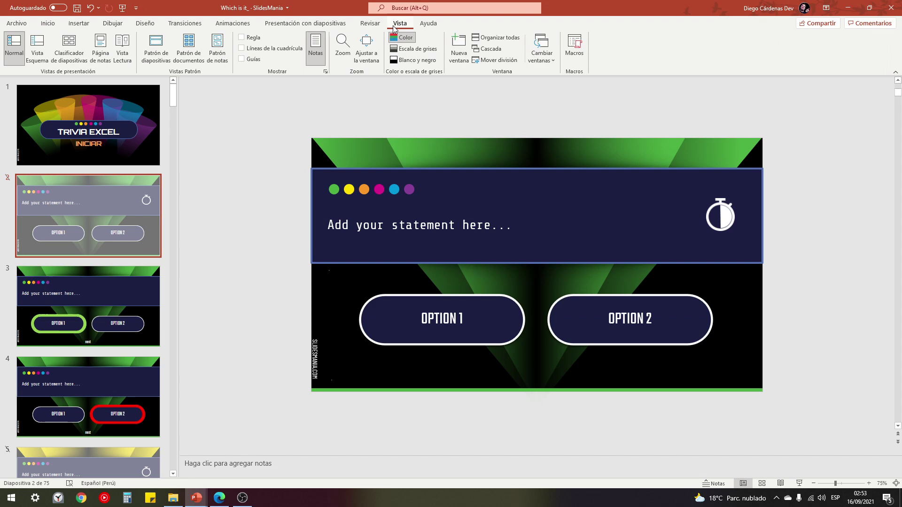
Open Slide Master view and select the green question layout
click(156, 47)
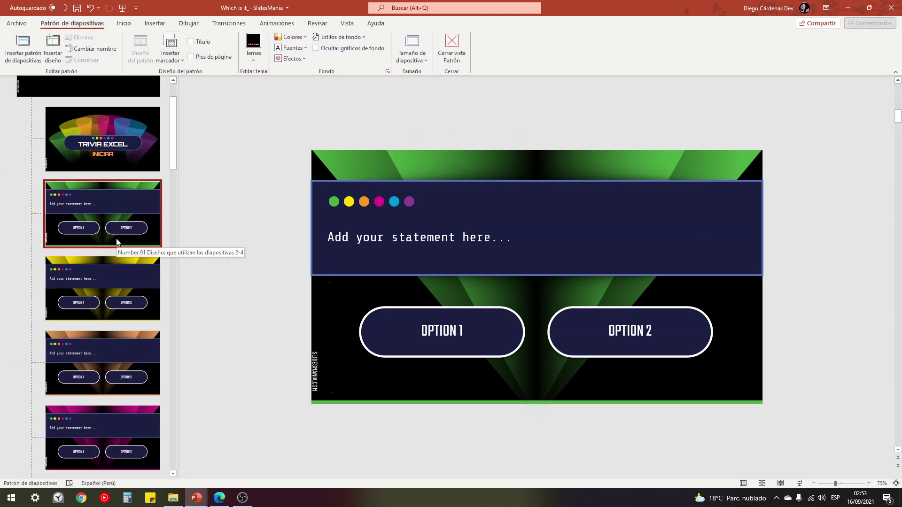
click(98, 281)
scroll(106, 279, down, 3)
click(98, 267)
scroll(99, 268, up, 5)
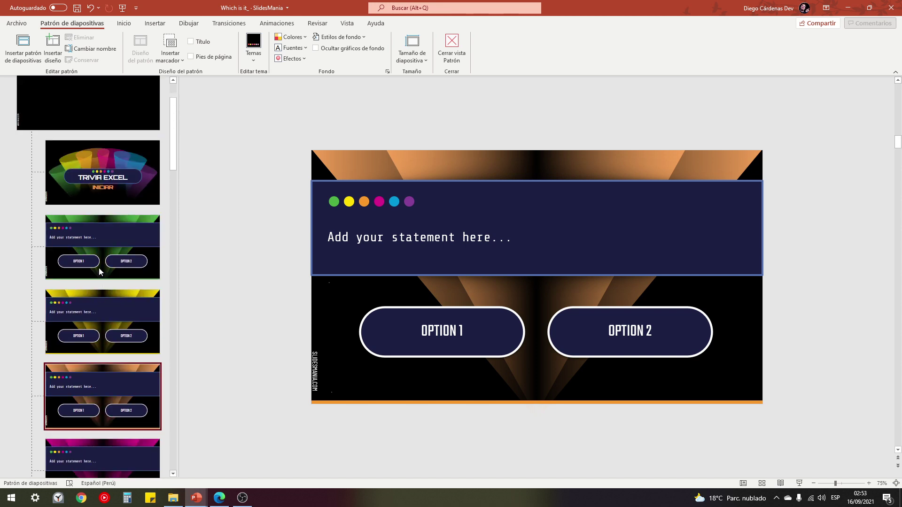
click(97, 261)
Replace its statement with '¿Cuál es la versión de Excel que se mantiene actualizada constantemente?'
click(339, 225)
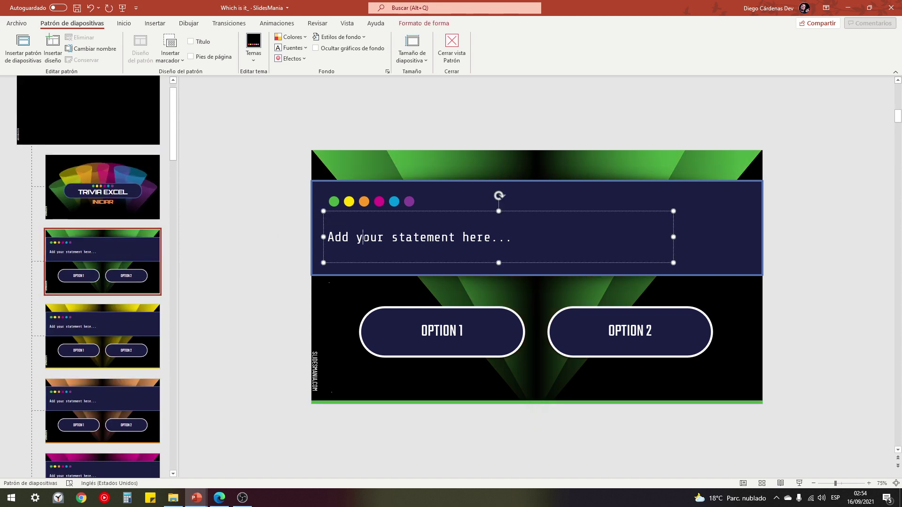
triple_click(369, 238)
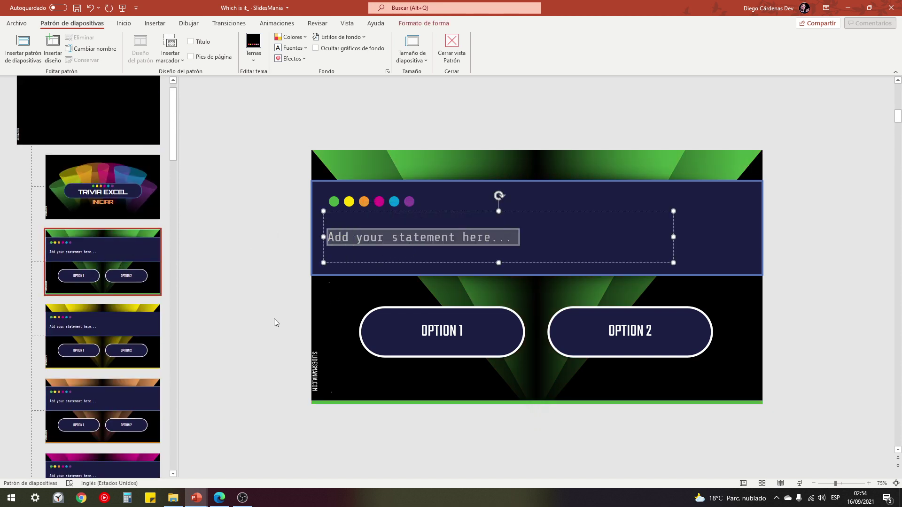
text(Cu)
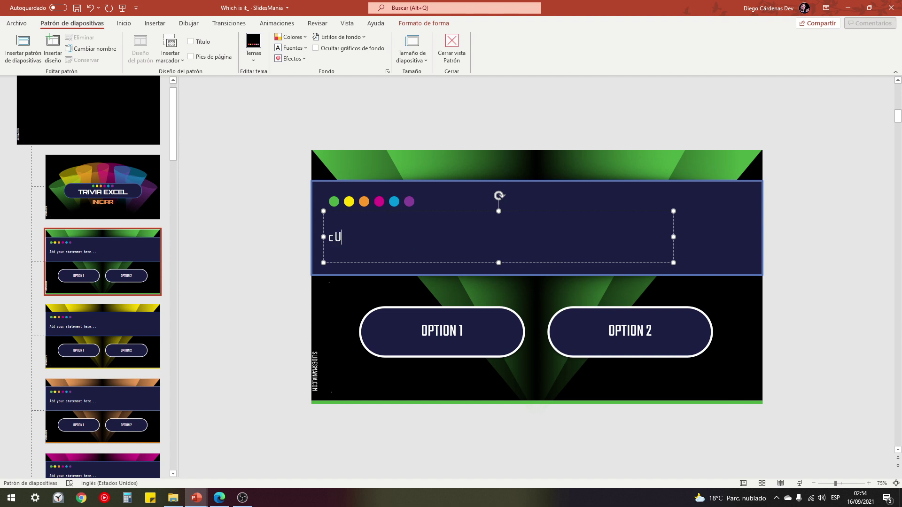
text(ál es la versi)
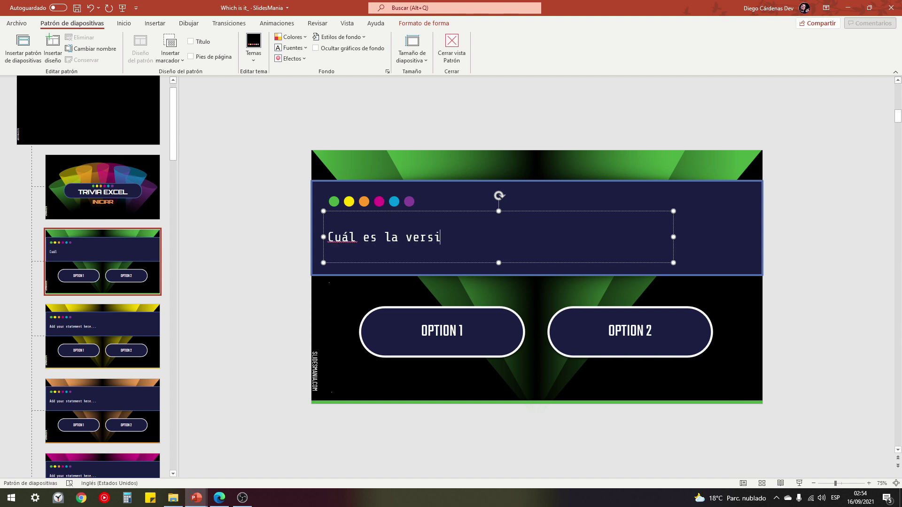
text(on de Excel quie)
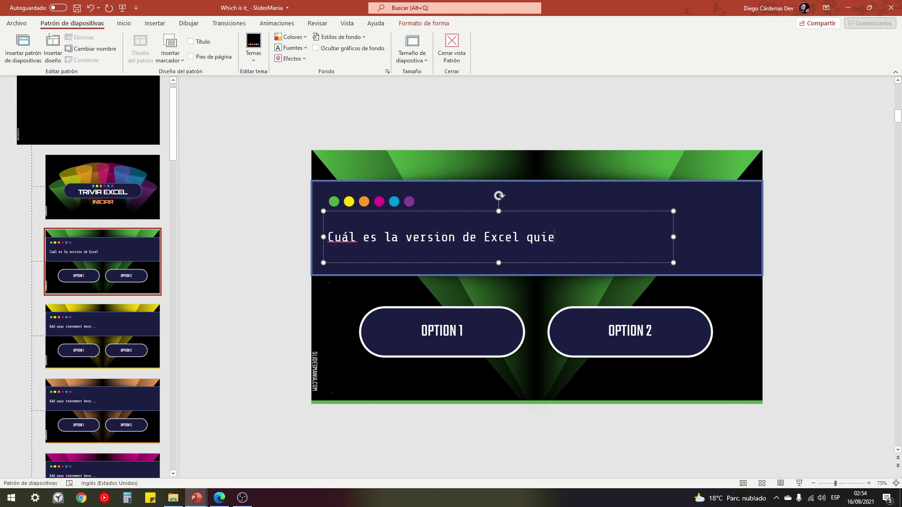
key(BackSpace)
key(BackSpace)
text(e se mantiene)
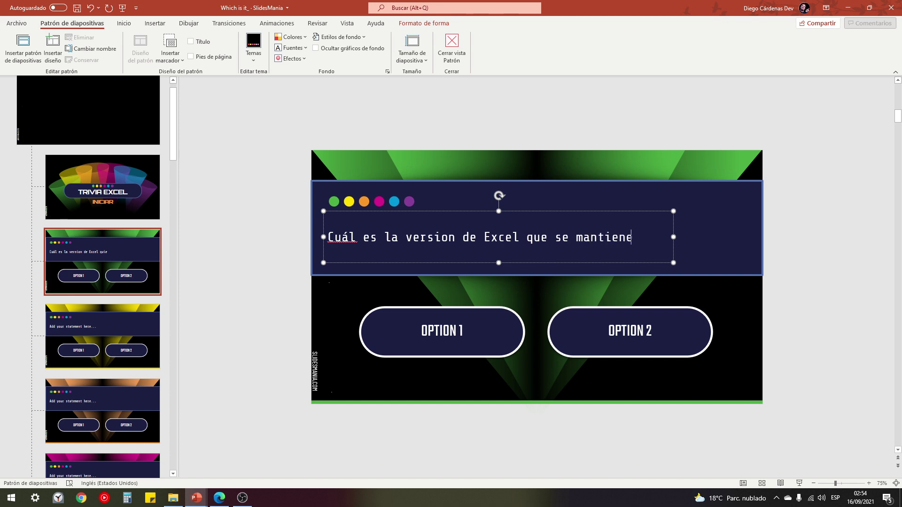
text( actualizada )
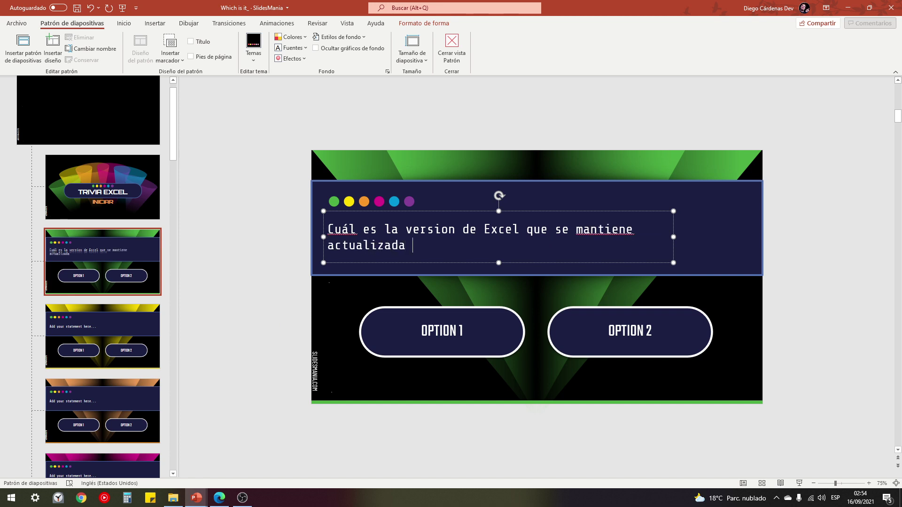
text(consta)
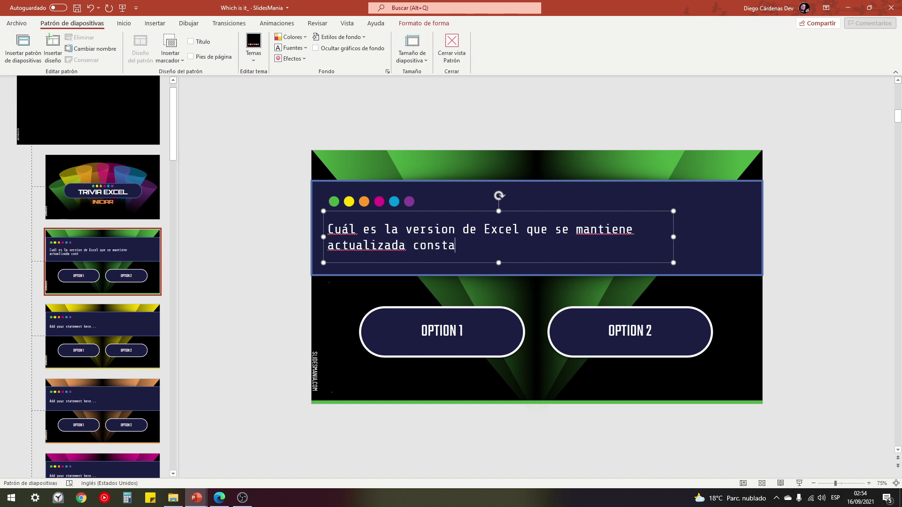
text(ntemente?)
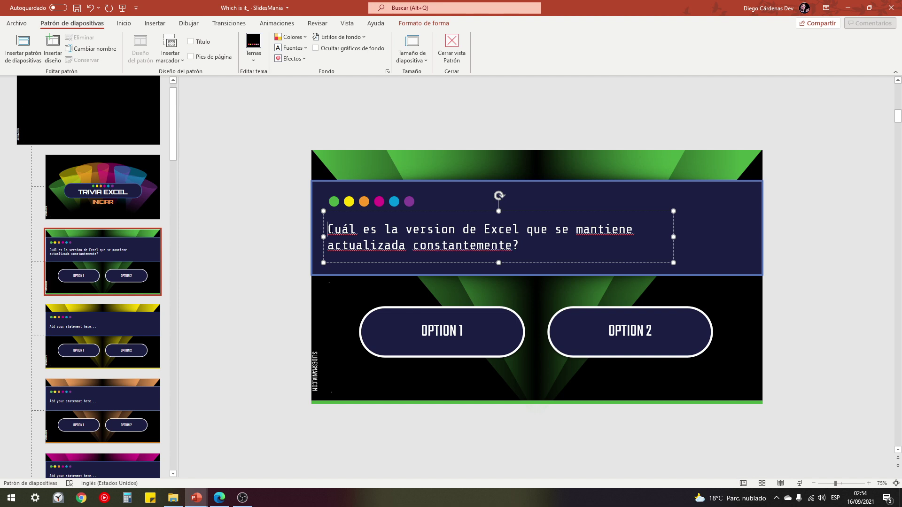
click(328, 230)
text(¿)
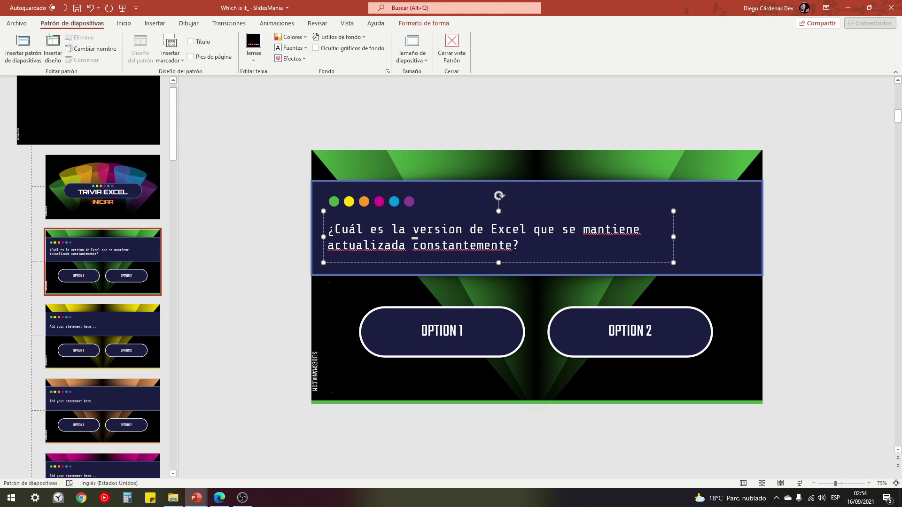
key(BackSpace)
text(ó)
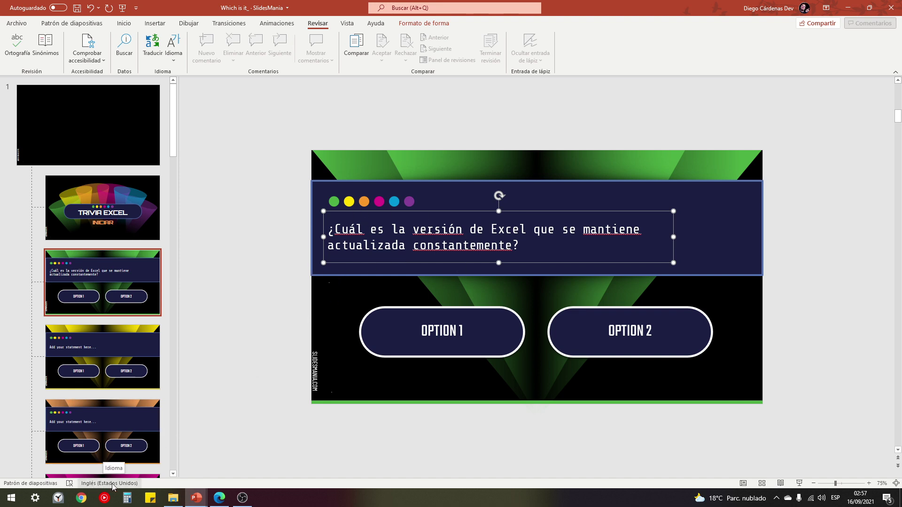
Set the question text's language to Español (Perú)
click(92, 484)
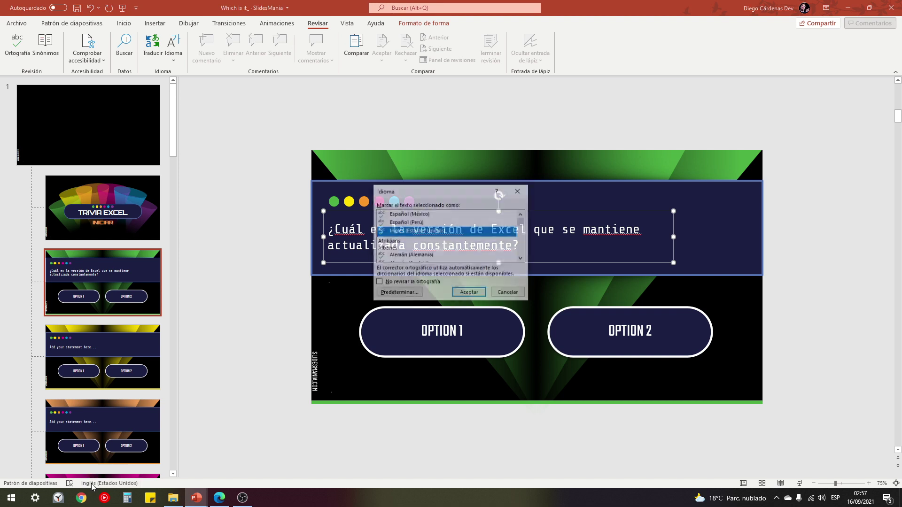
click(417, 223)
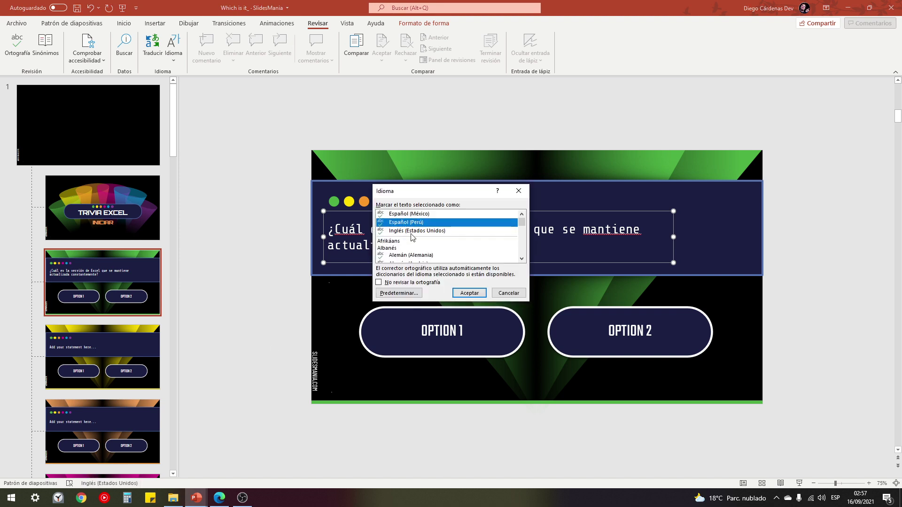
click(469, 293)
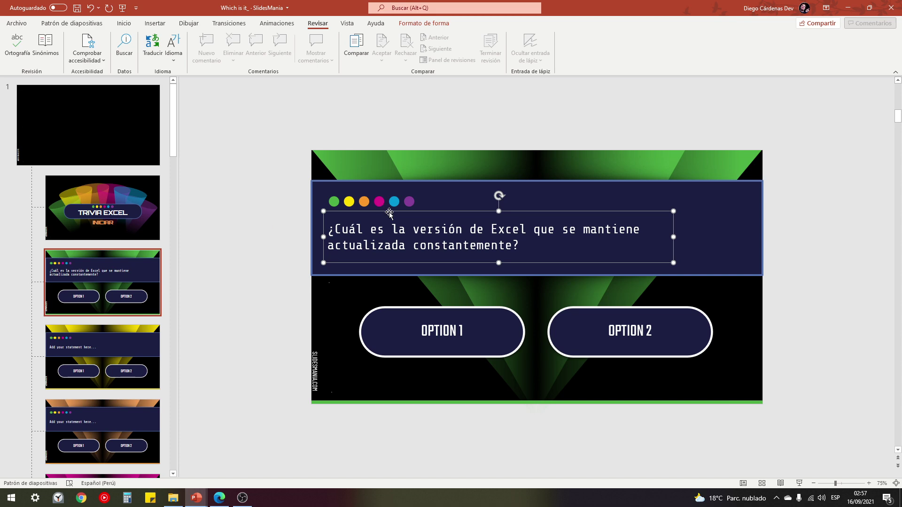
Glance at the yellow layout, then return to the green layout's question text
click(74, 325)
scroll(87, 316, down, 5)
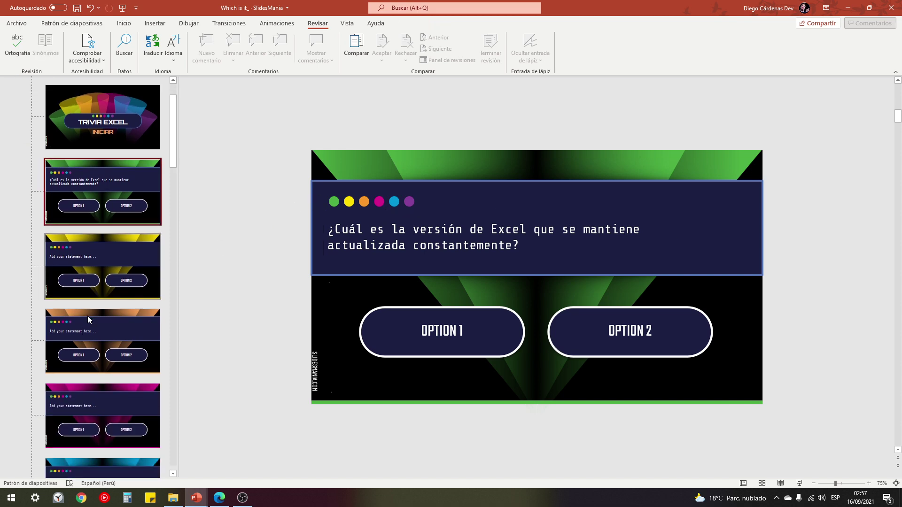
scroll(114, 337, up, 3)
scroll(112, 347, up, 3)
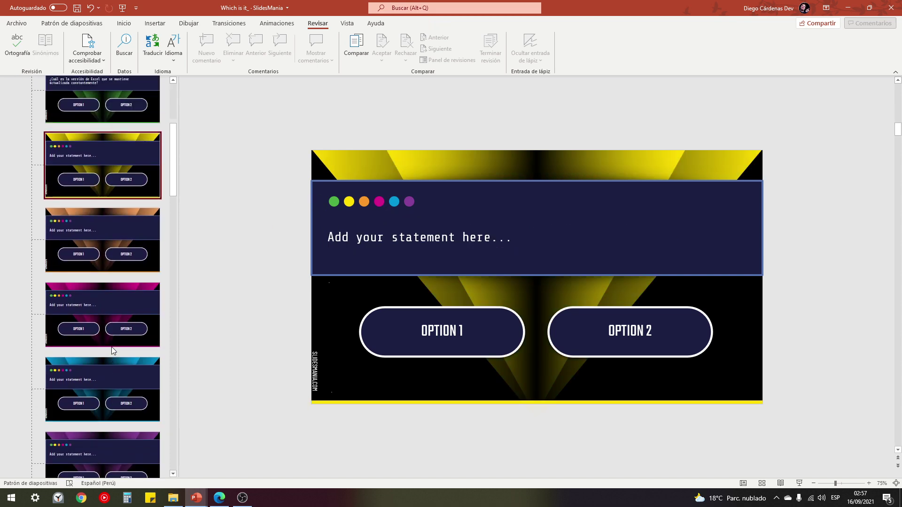
scroll(111, 346, up, 3)
scroll(114, 354, up, 2)
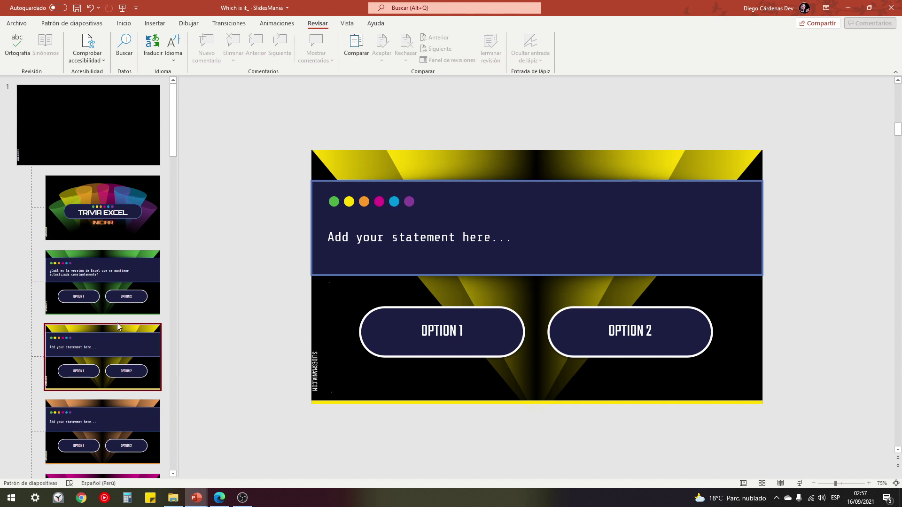
click(106, 282)
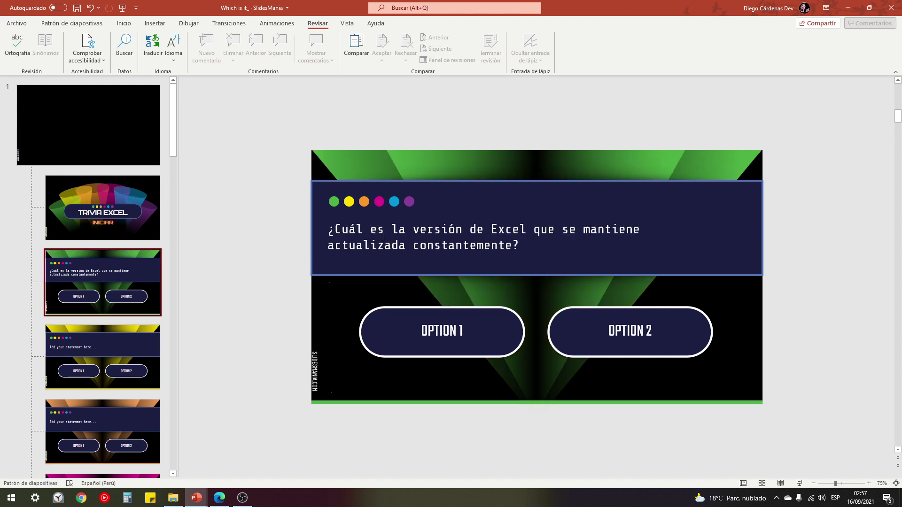
click(523, 244)
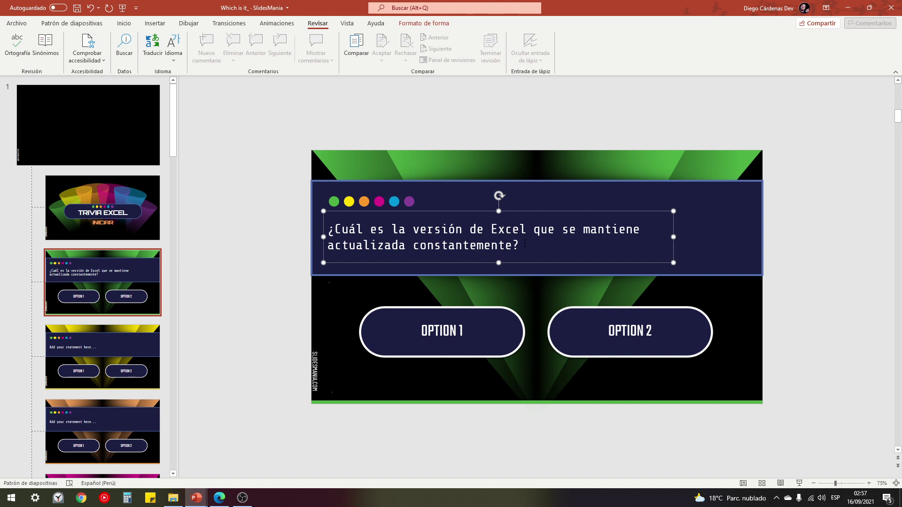
click(450, 331)
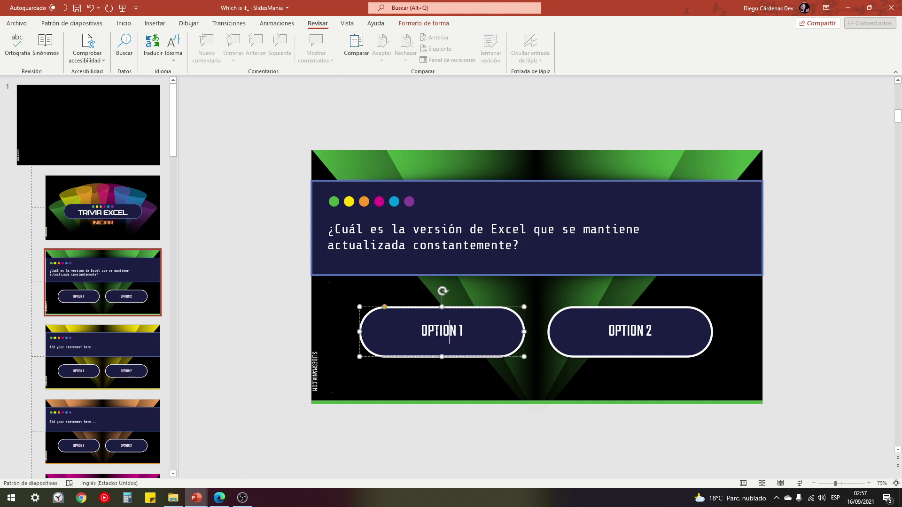
Relabel the first two answer buttons Office 2019 and Microsoft 365
triple_click(436, 330)
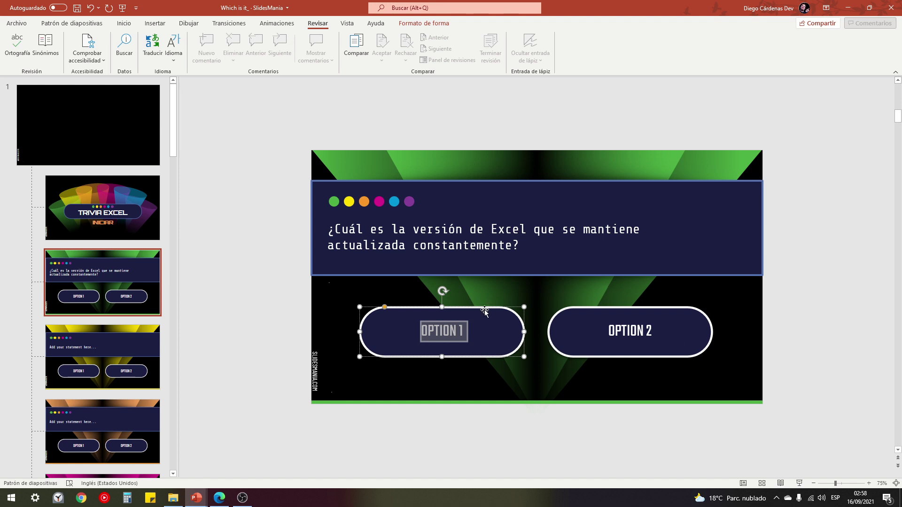
text(e)
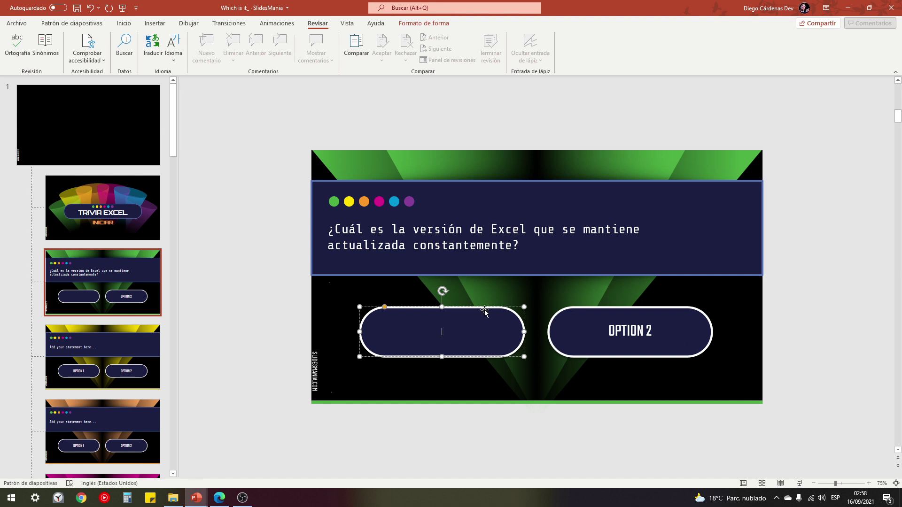
text(M)
key(BackSpace)
text(Office 20)
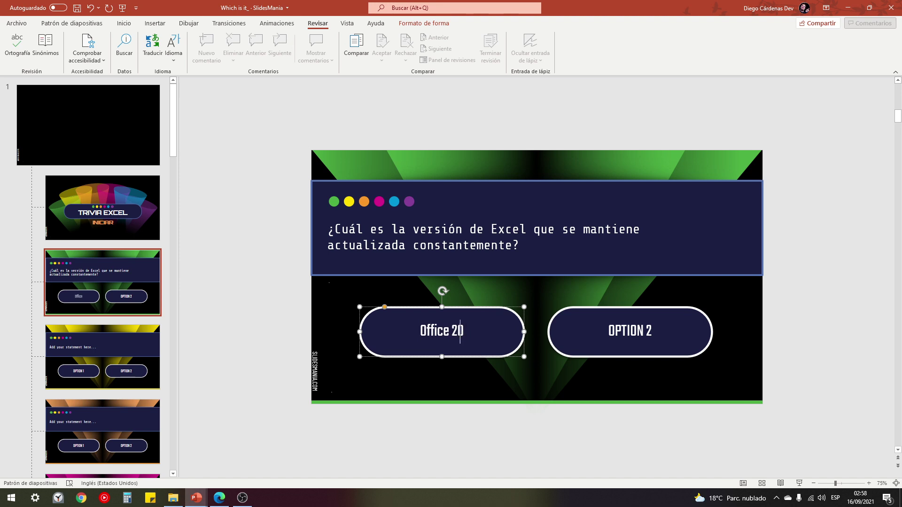
text(19)
click(638, 336)
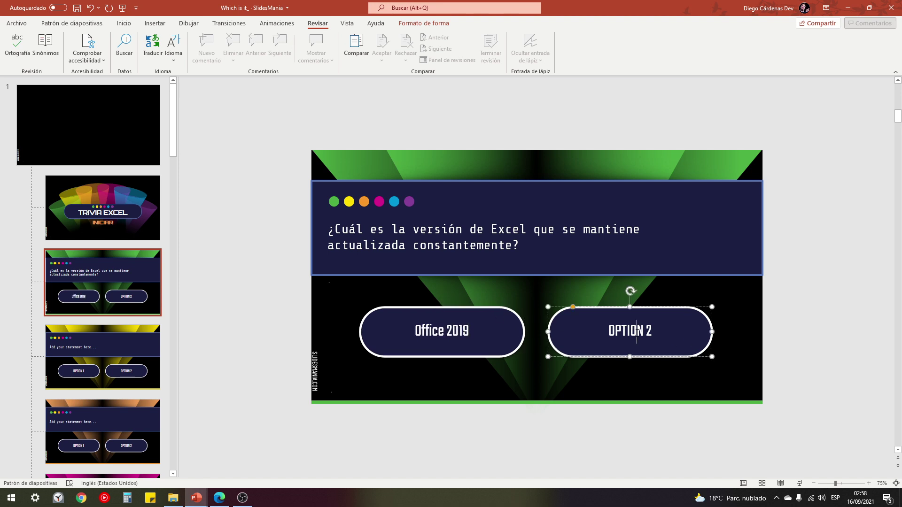
double_click(638, 336)
text(Micr)
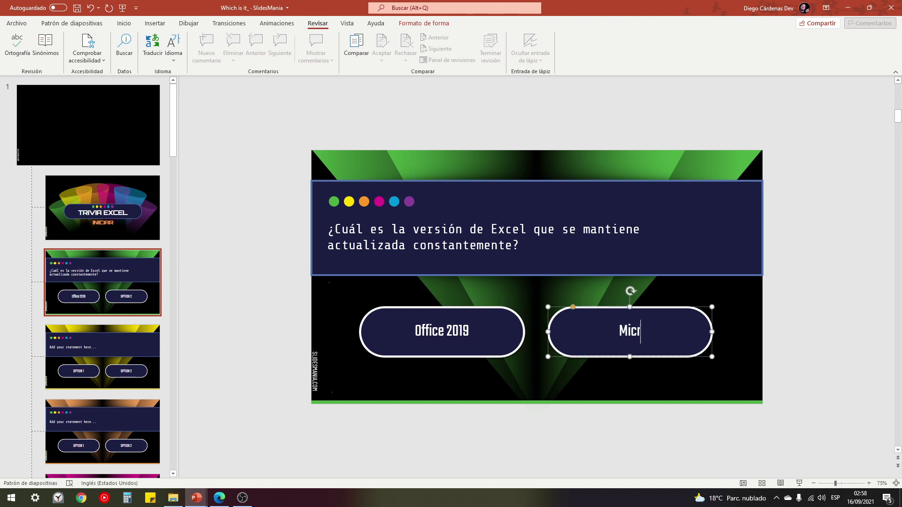
text(osoft 365)
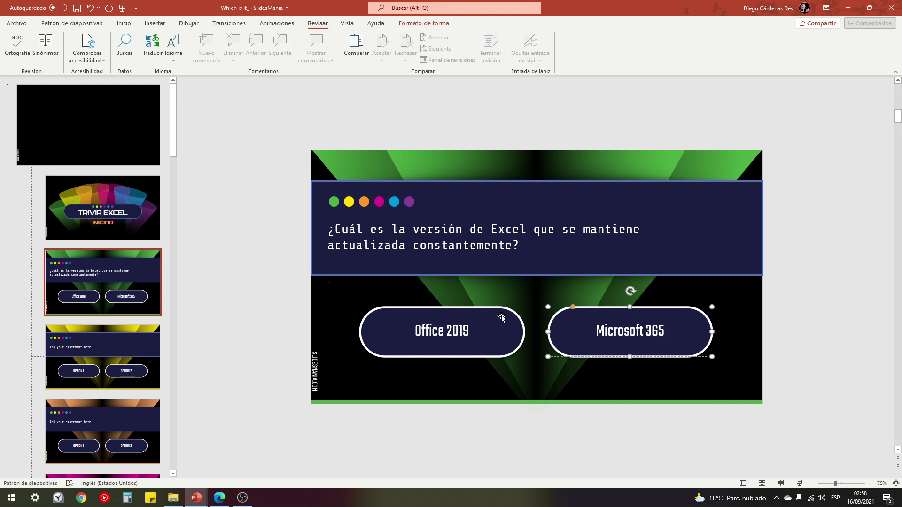
Make the three answer buttons narrower and space them evenly across the slide
drag(582, 314, 771, 314)
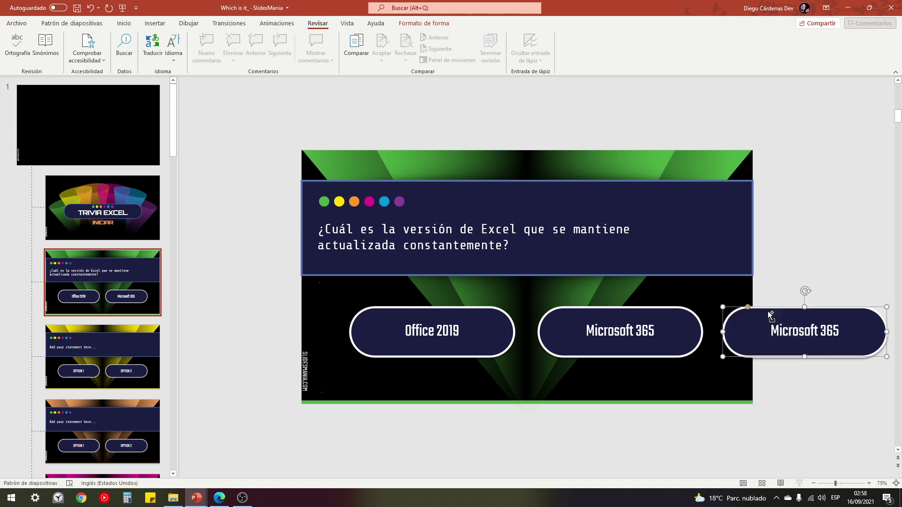
shift+click(680, 313)
shift+click(499, 324)
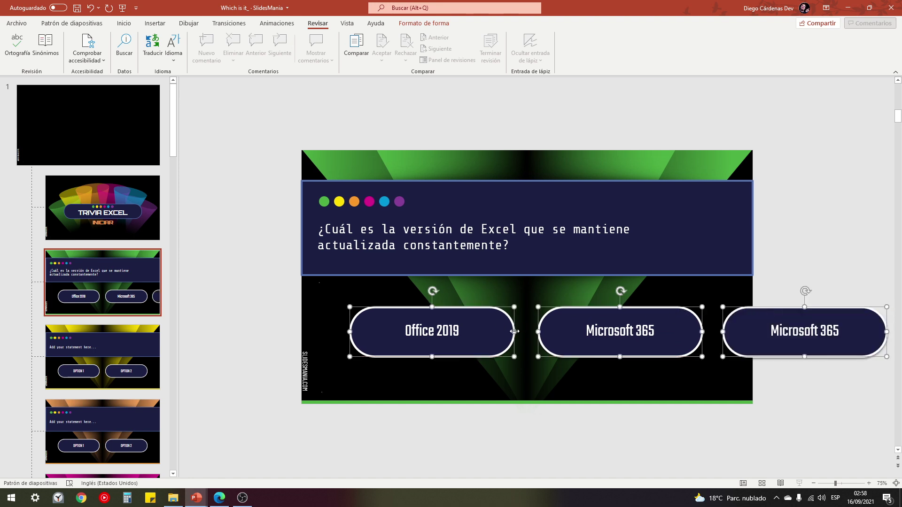
mouse_move(515, 332)
mouse_down()
mouse_move(457, 336)
mouse_move(430, 319)
mouse_up()
drag(589, 311, 521, 311)
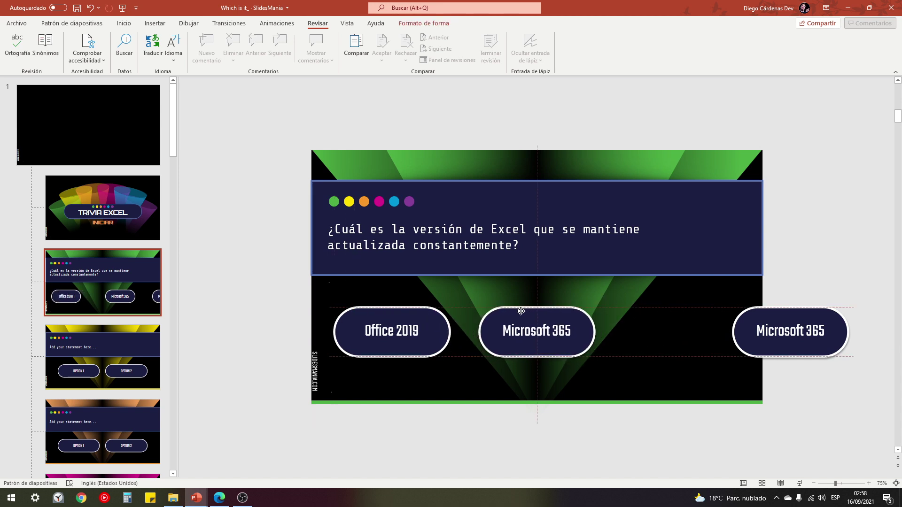
drag(731, 306, 647, 309)
Relabel the third answer button Excel 2021, then select the main master slide
triple_click(675, 335)
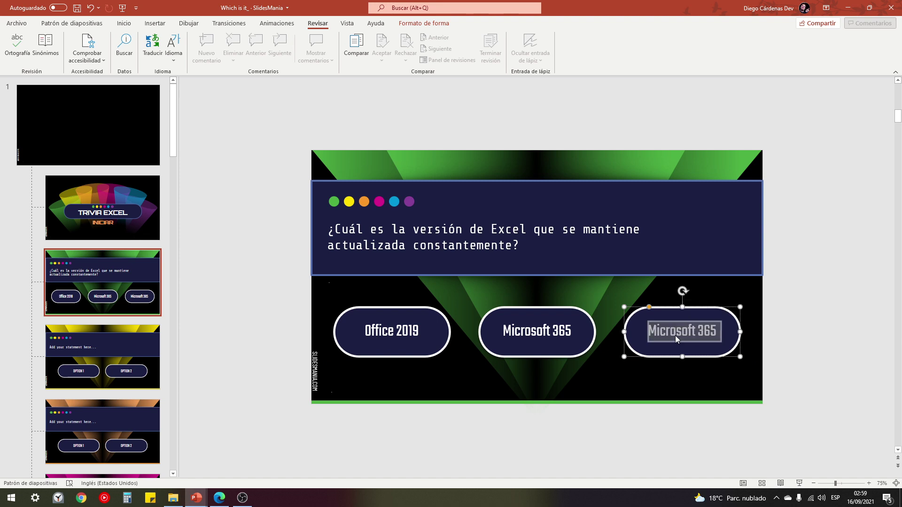
text(Excel 202)
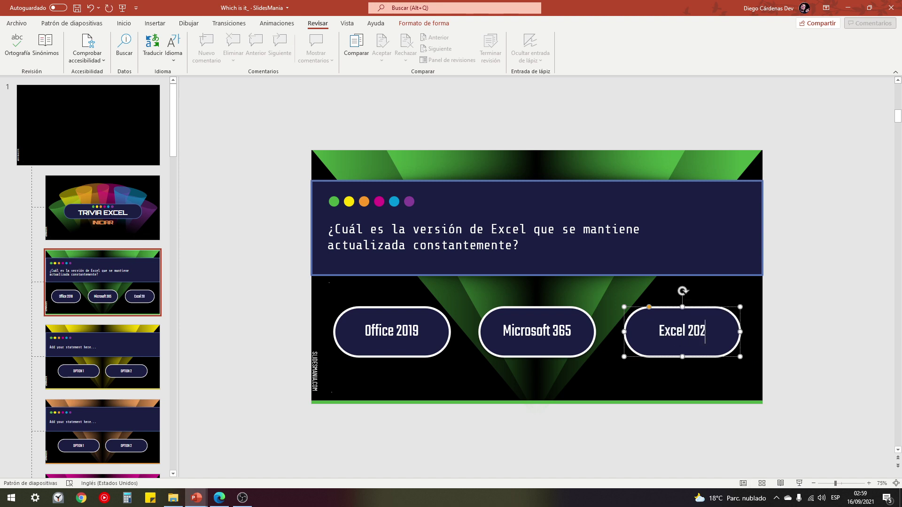
text(1)
click(800, 312)
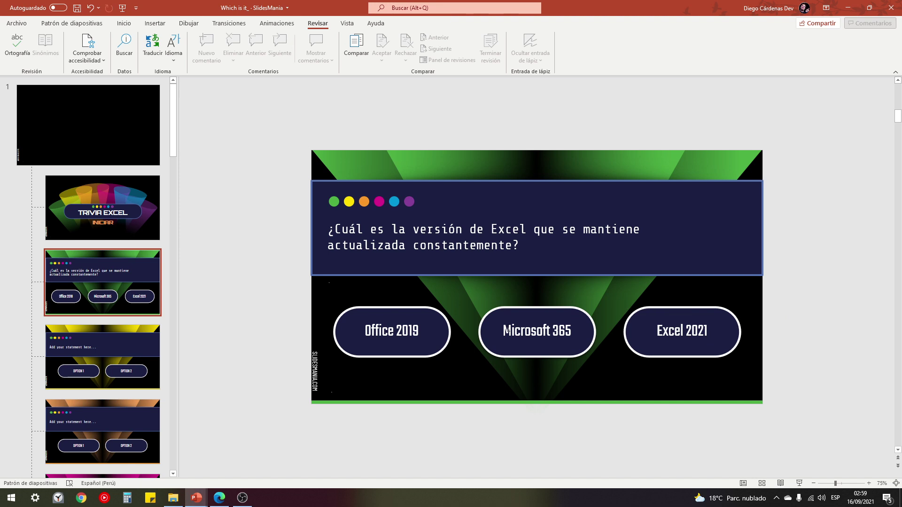
drag(277, 118, 796, 424)
click(348, 23)
click(157, 49)
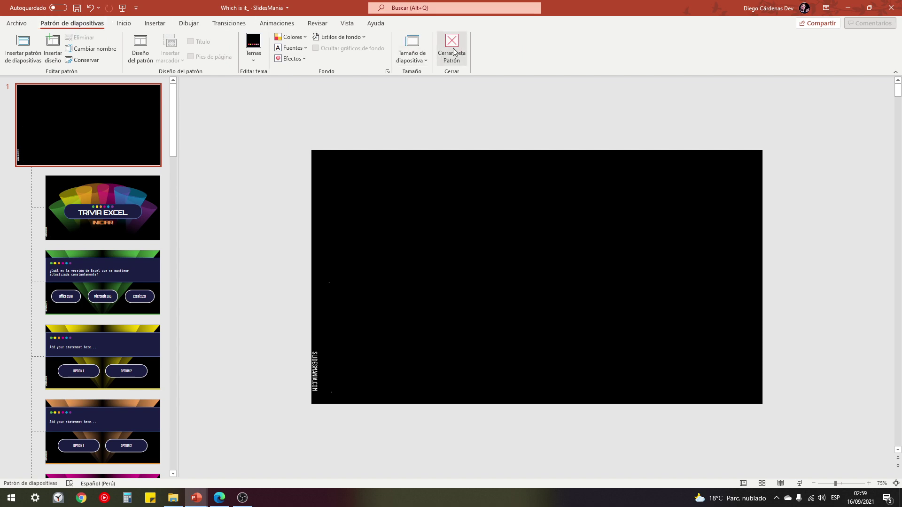
Close master view and, on slide 2, move an invisible link shape toward Office 2019
click(452, 44)
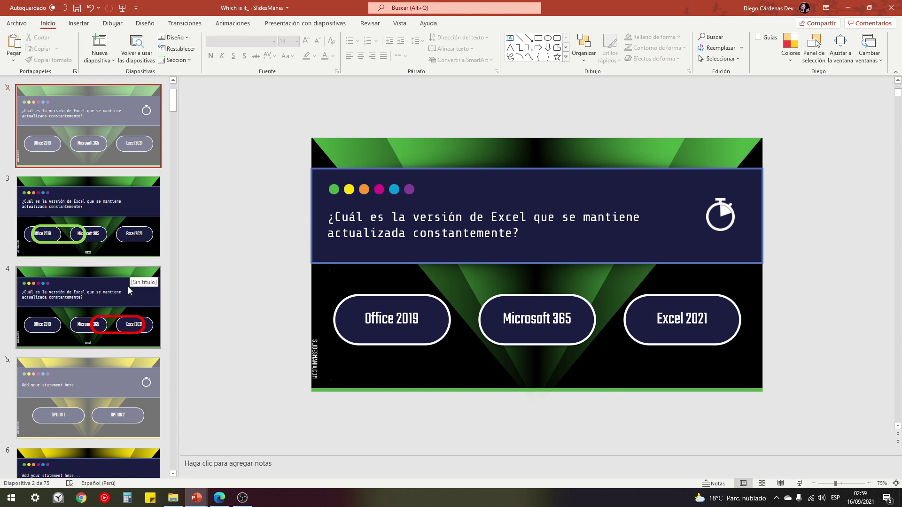
click(87, 242)
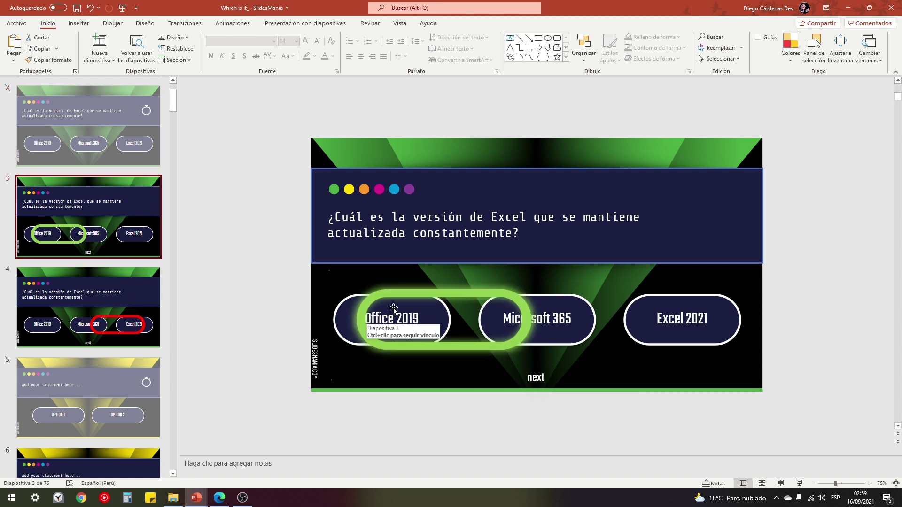
click(123, 154)
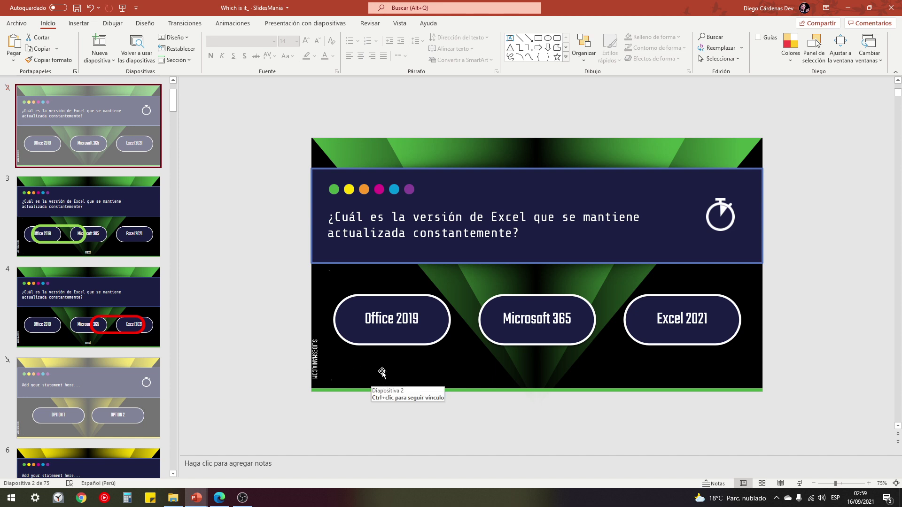
click(460, 319)
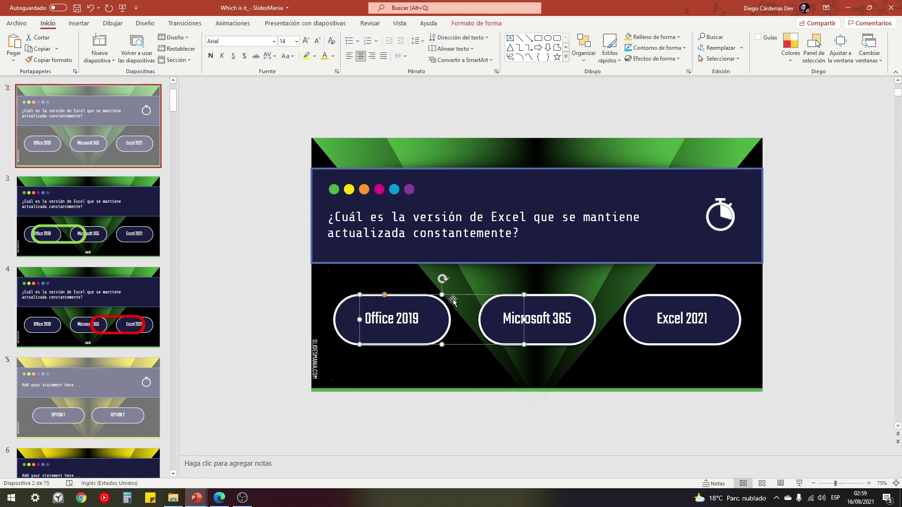
mouse_move(453, 295)
mouse_down()
mouse_move(424, 285)
mouse_move(289, 280)
mouse_up()
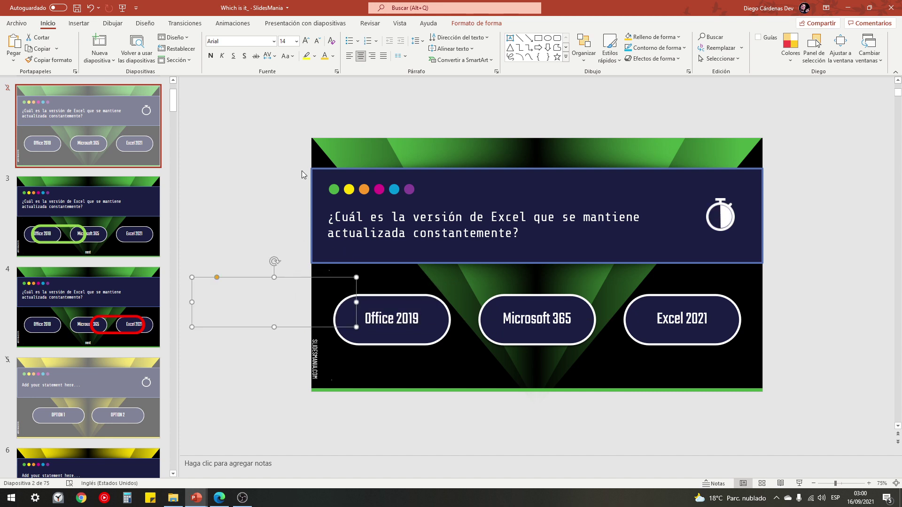
Locate slide 2's hidden link shapes and nudge the Microsoft 365 button back into place
drag(295, 159, 666, 262)
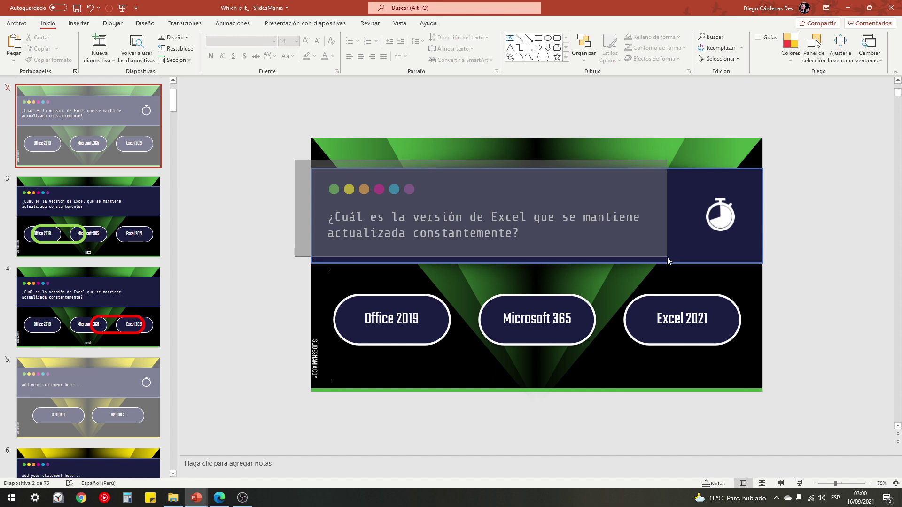
click(470, 235)
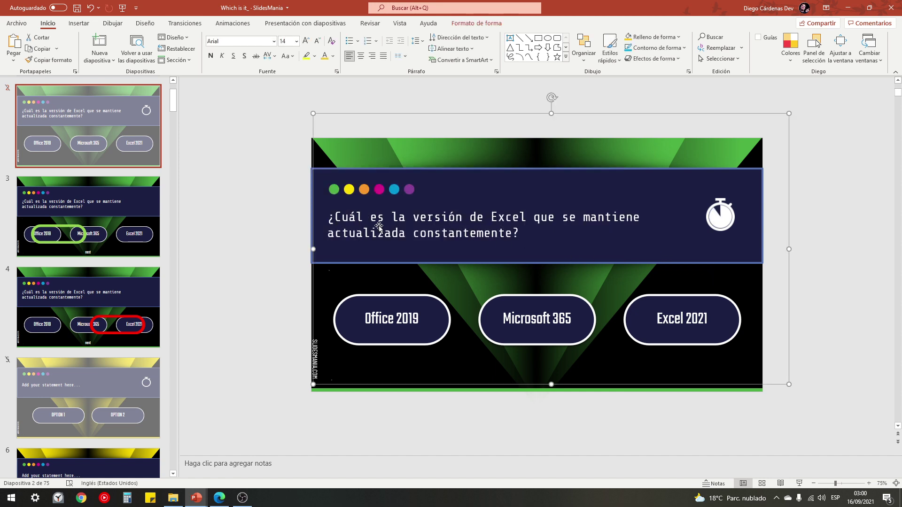
scroll(440, 132, down, 2)
click(386, 190)
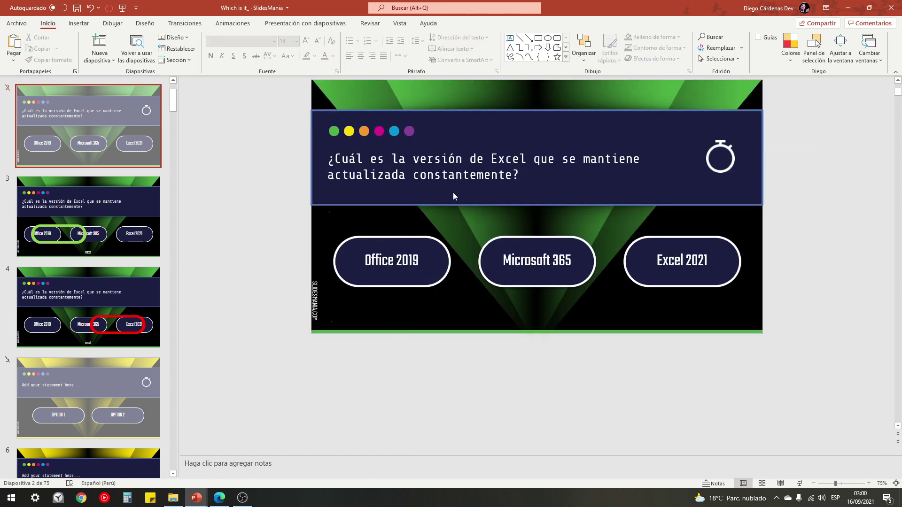
click(723, 303)
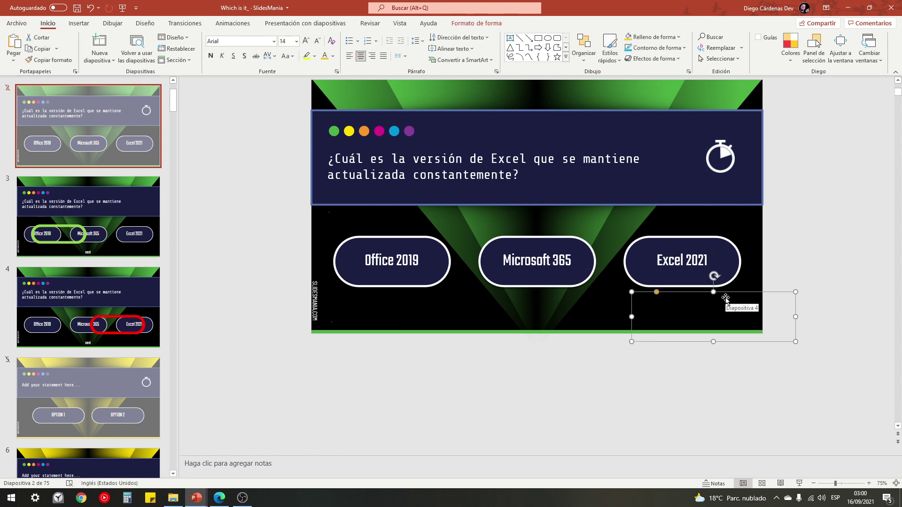
drag(566, 421, 305, 82)
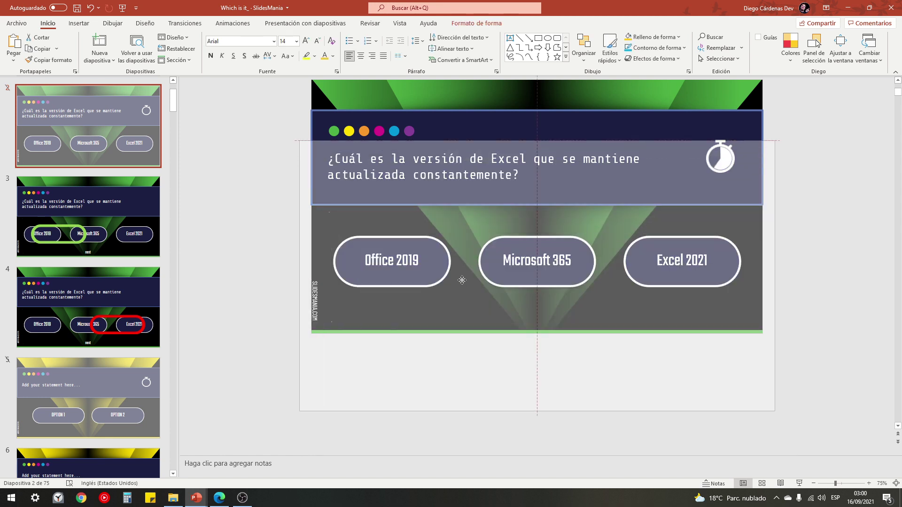
scroll(478, 268, up, 2)
drag(475, 365, 454, 366)
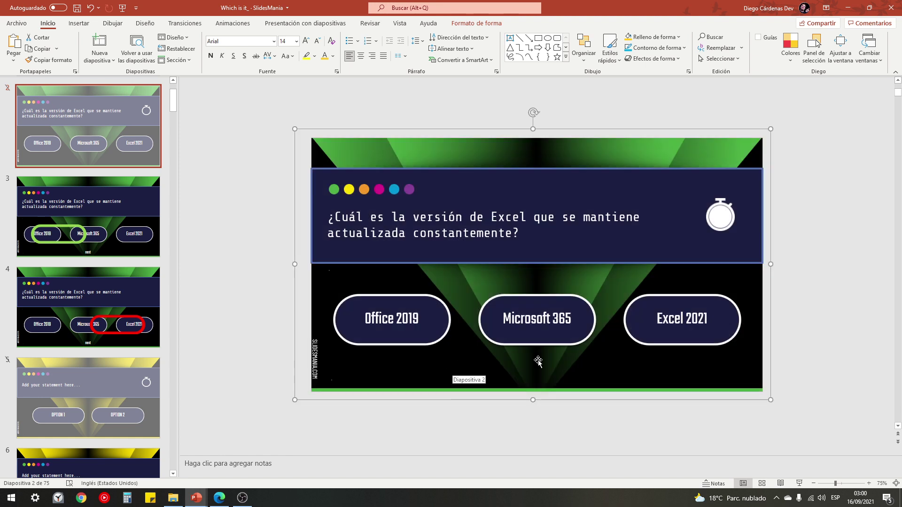
drag(832, 235, 493, 443)
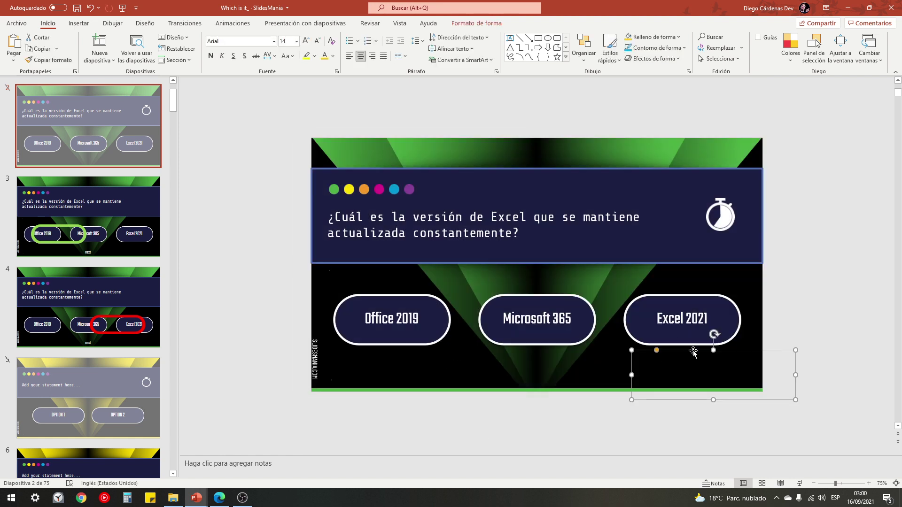
drag(535, 303, 519, 294)
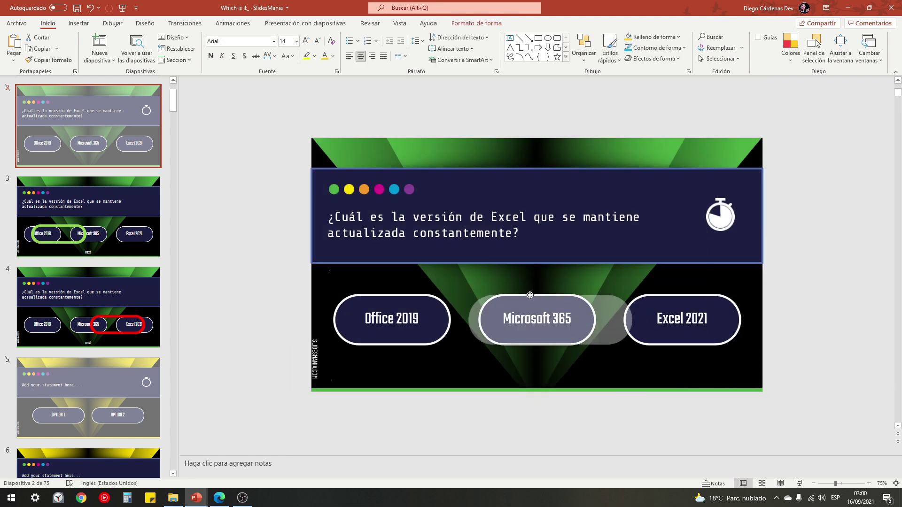
drag(520, 294, 543, 294)
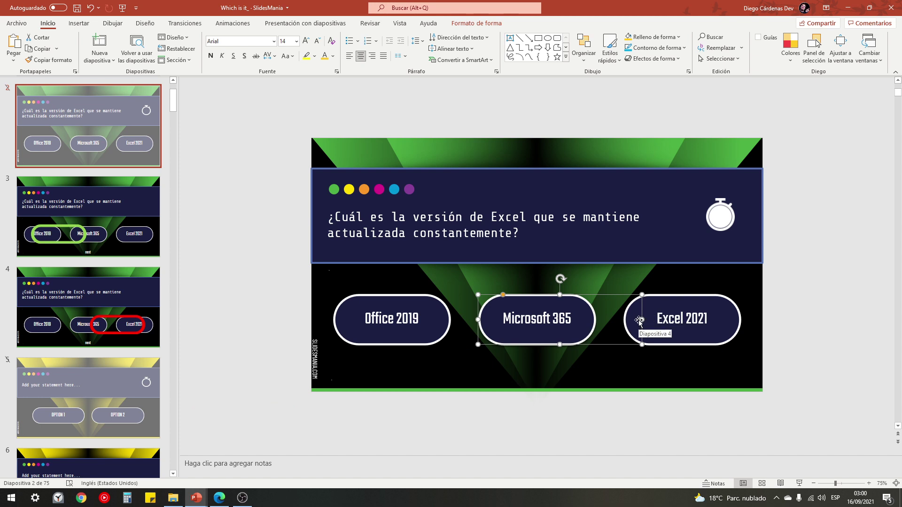
Place the off-slide link box over the Office 2019 button and adjust its position
click(597, 319)
click(242, 301)
drag(242, 302, 383, 318)
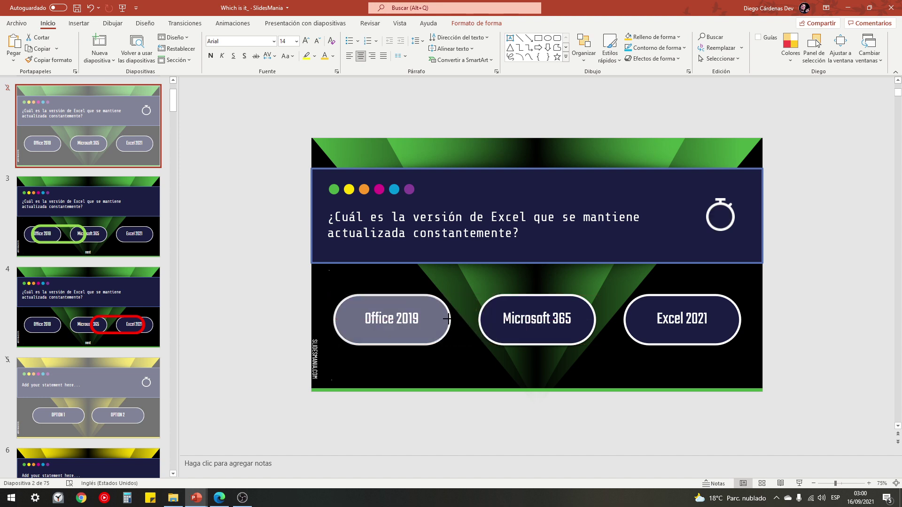
click(396, 304)
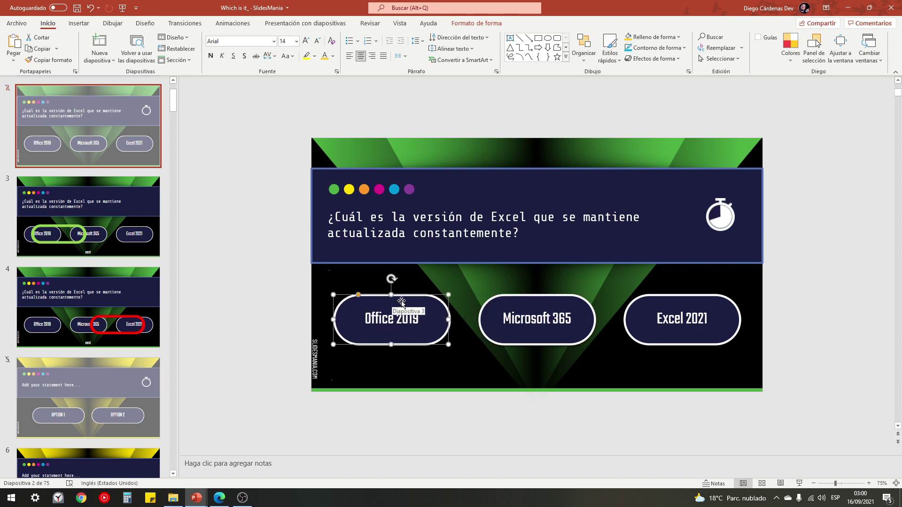
drag(402, 302, 406, 300)
Link the Office 2019 answer button on slide 2 to slide 3
right_click(406, 300)
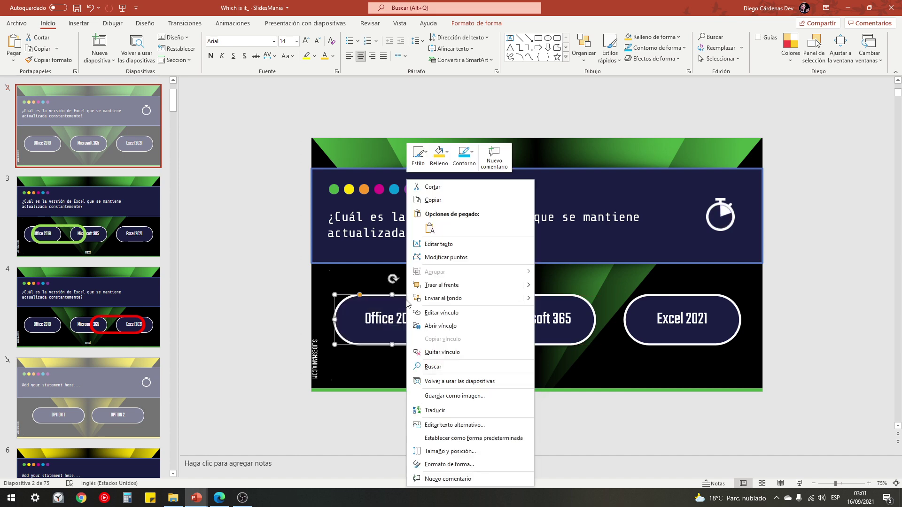
click(442, 310)
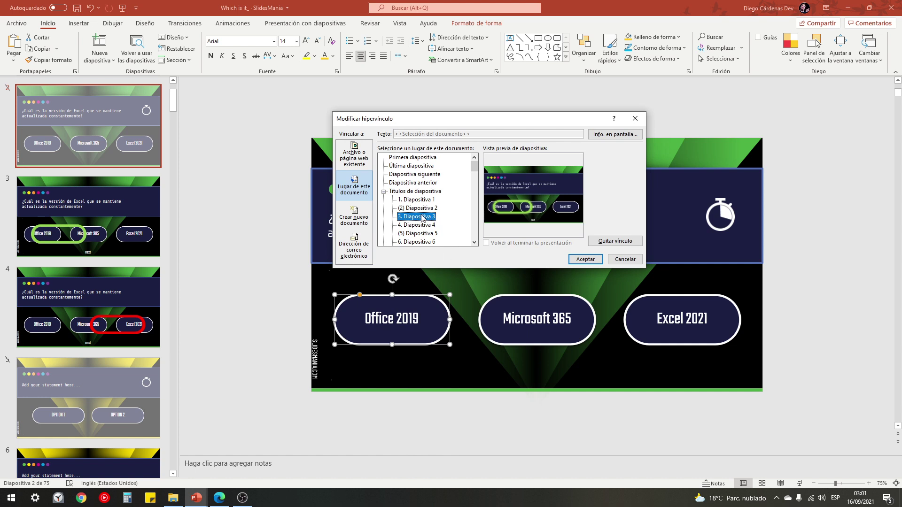
click(635, 119)
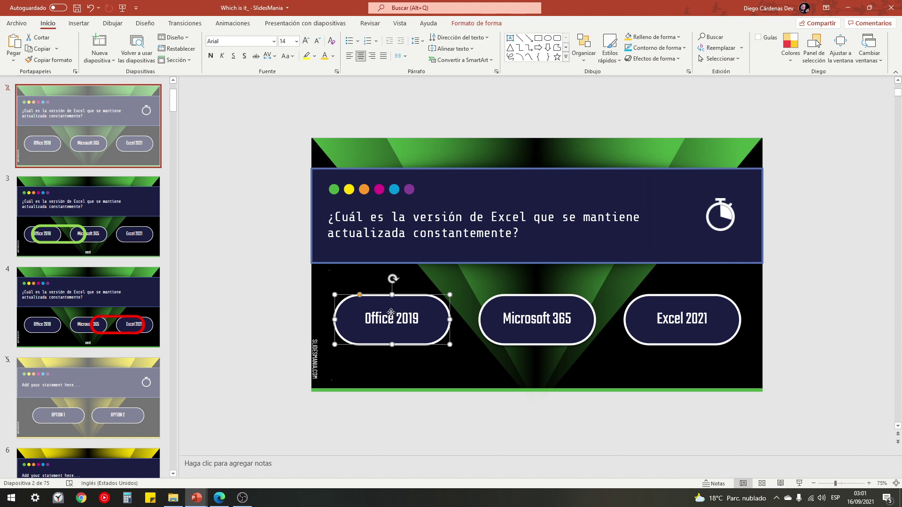
mouse_move(391, 315)
mouse_down()
mouse_move(515, 362)
mouse_move(506, 304)
mouse_up()
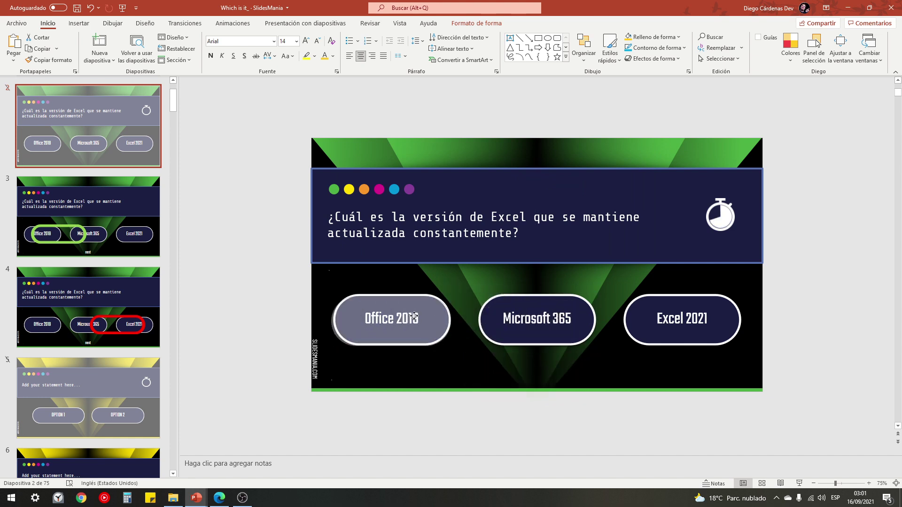
drag(507, 304, 390, 314)
Link the Microsoft 365 answer to slide 3 as well, then go to slide 3
drag(552, 372, 537, 316)
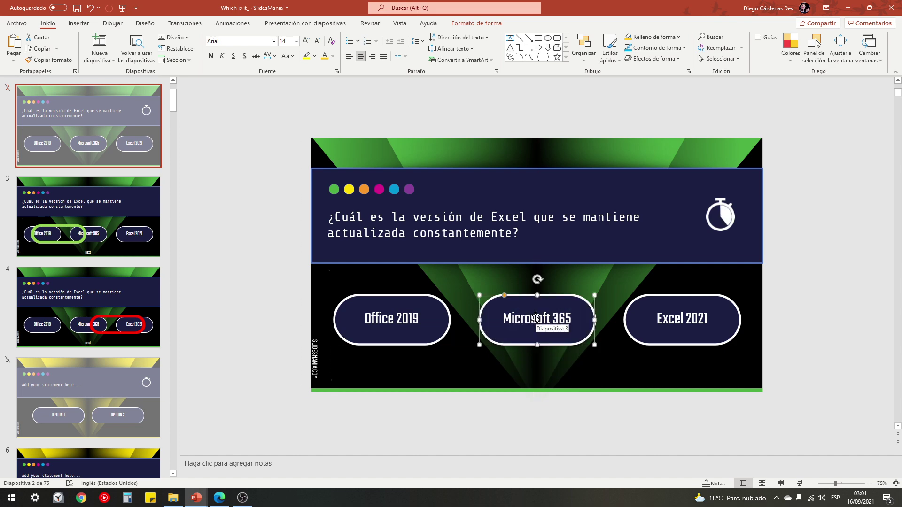
right_click(534, 311)
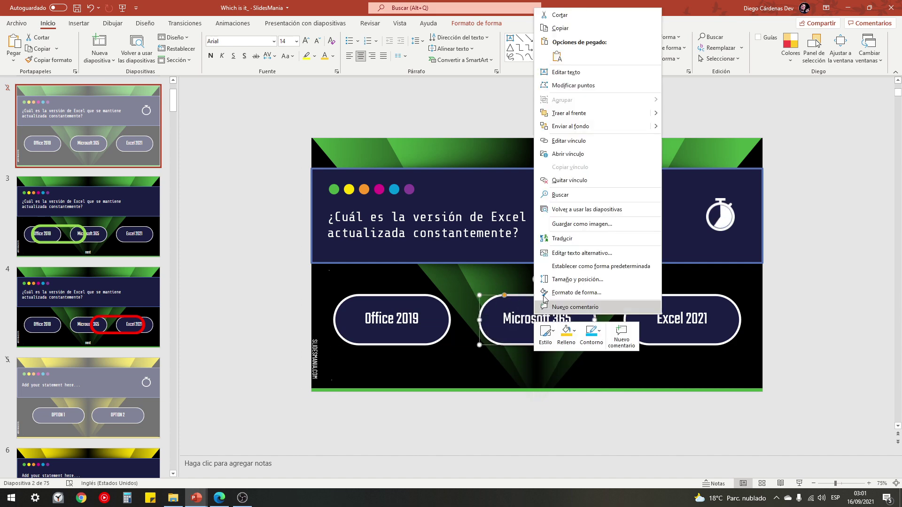
click(572, 141)
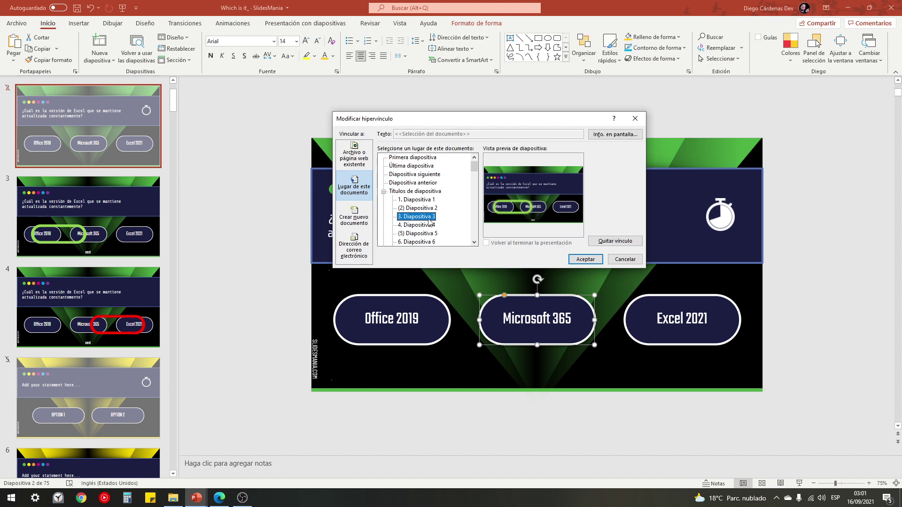
click(586, 259)
click(105, 250)
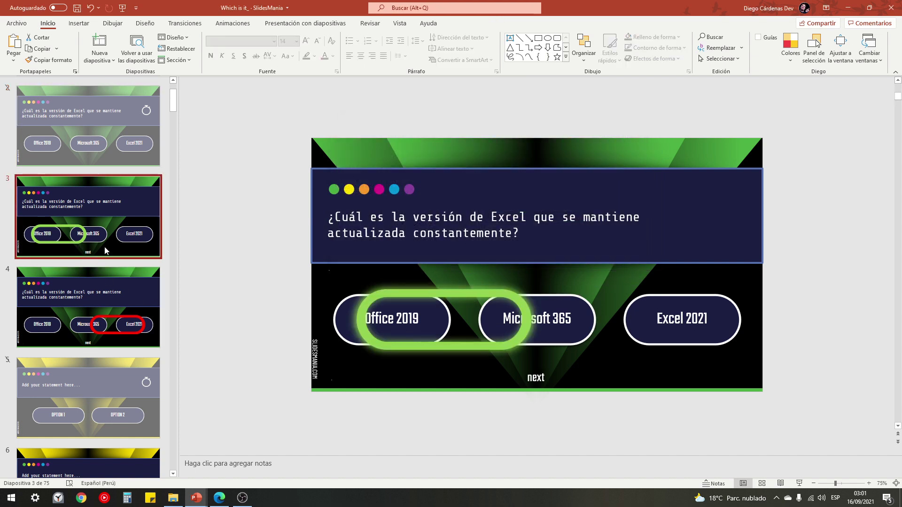
Move and narrow slide 3's green glow ring to frame Microsoft 365, then go to slide 4
click(376, 295)
drag(410, 297, 528, 295)
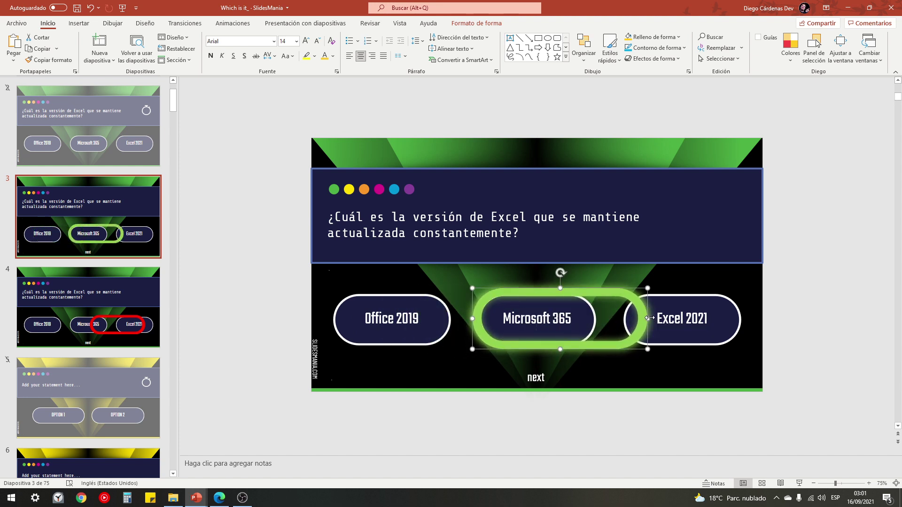
drag(648, 319, 599, 318)
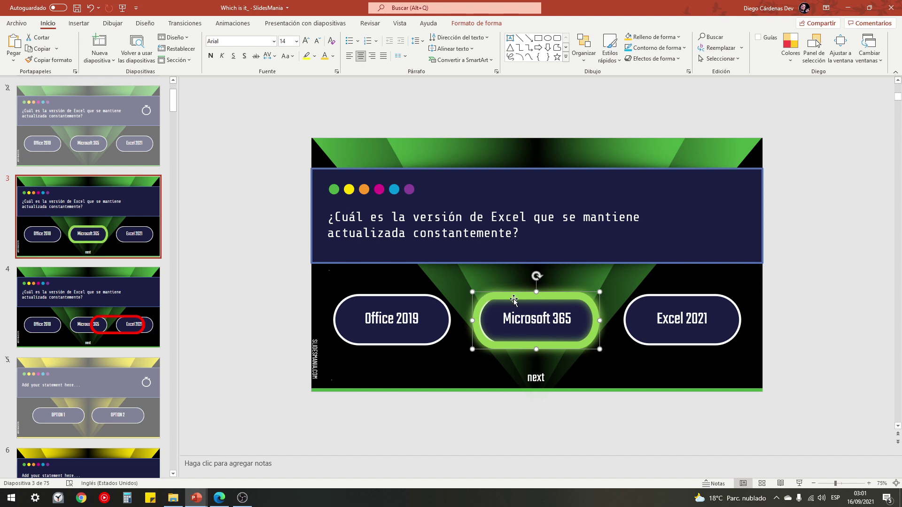
drag(513, 299, 552, 297)
click(95, 286)
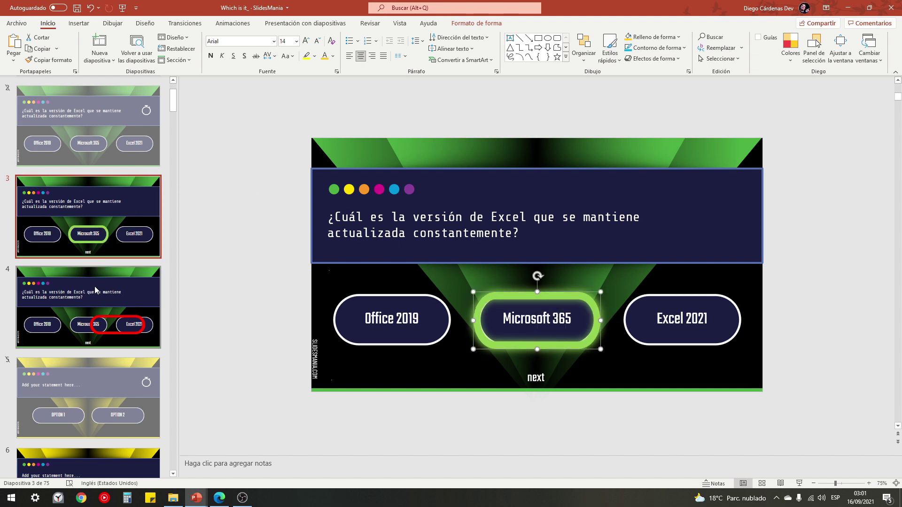
Duplicate slide 4 as slide 5 and fit its red ring around Office 2019
right_click(89, 311)
click(129, 186)
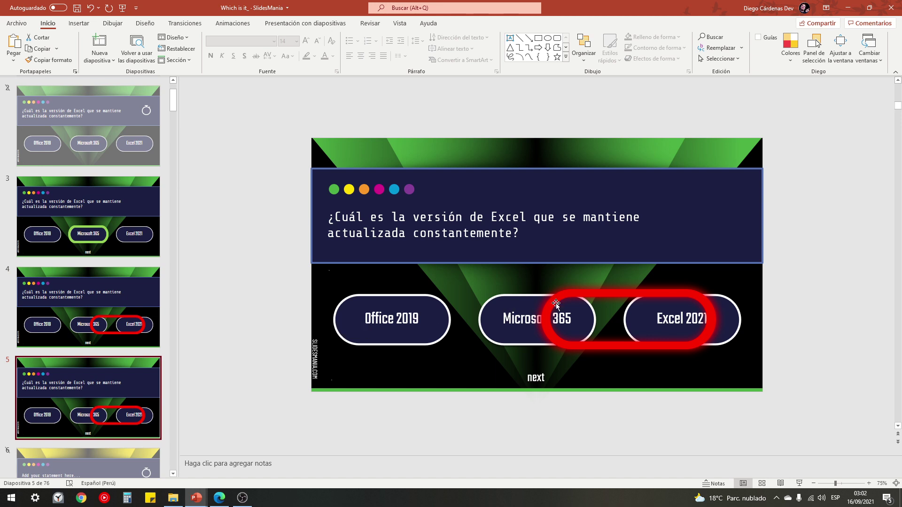
drag(653, 301, 440, 301)
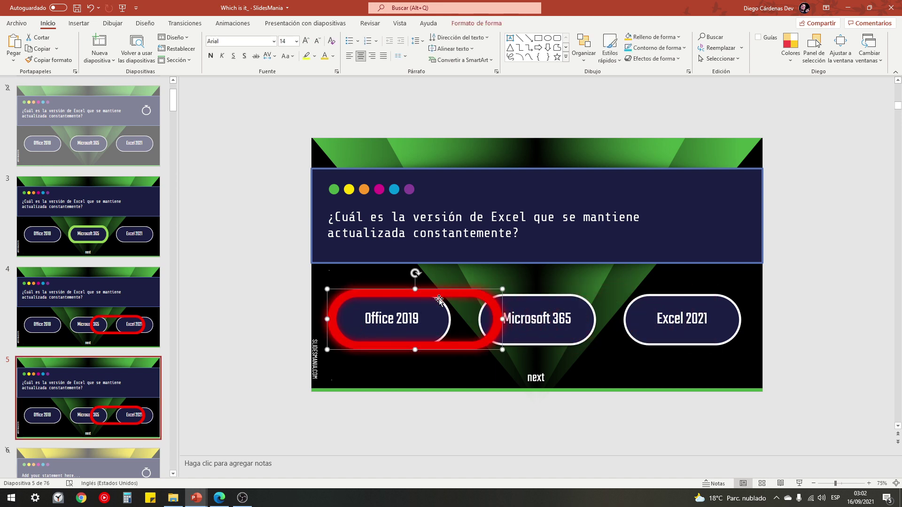
drag(503, 319, 452, 319)
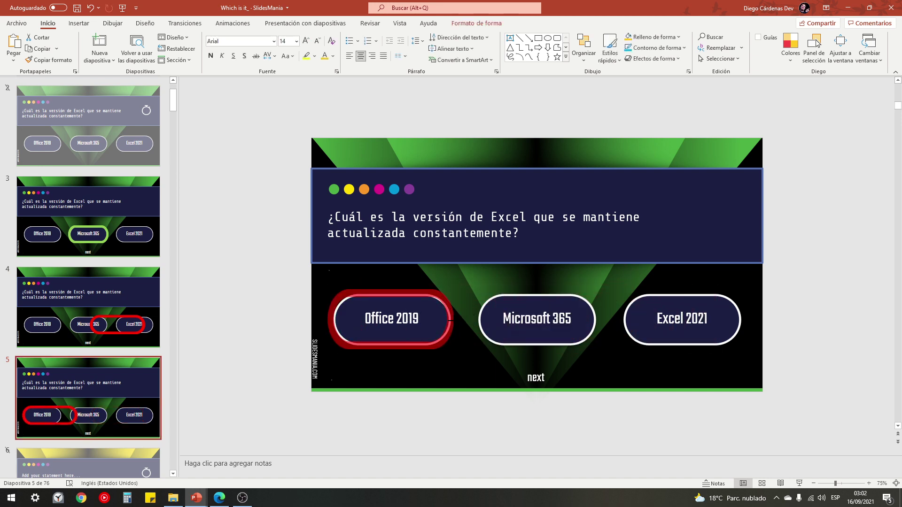
click(329, 319)
drag(328, 320, 332, 319)
drag(393, 289, 393, 291)
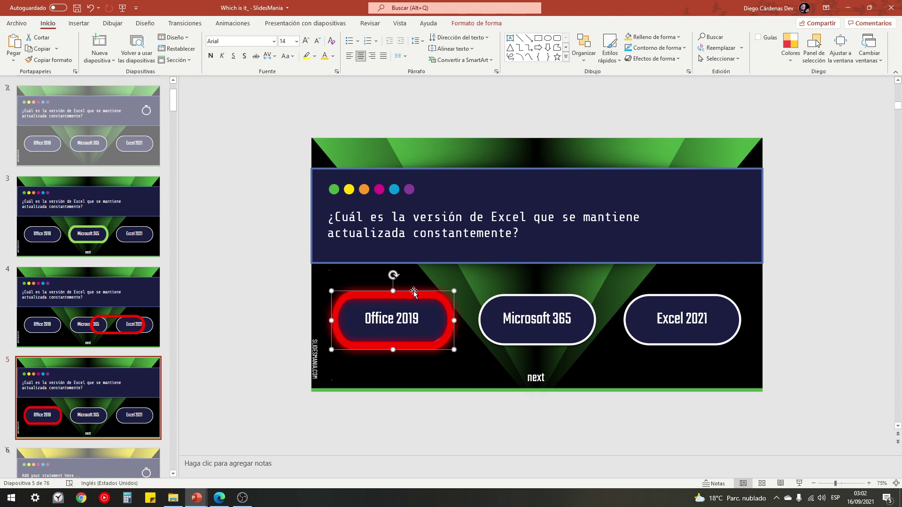
On slide 4, move and tighten the red ring around Excel 2021
click(131, 322)
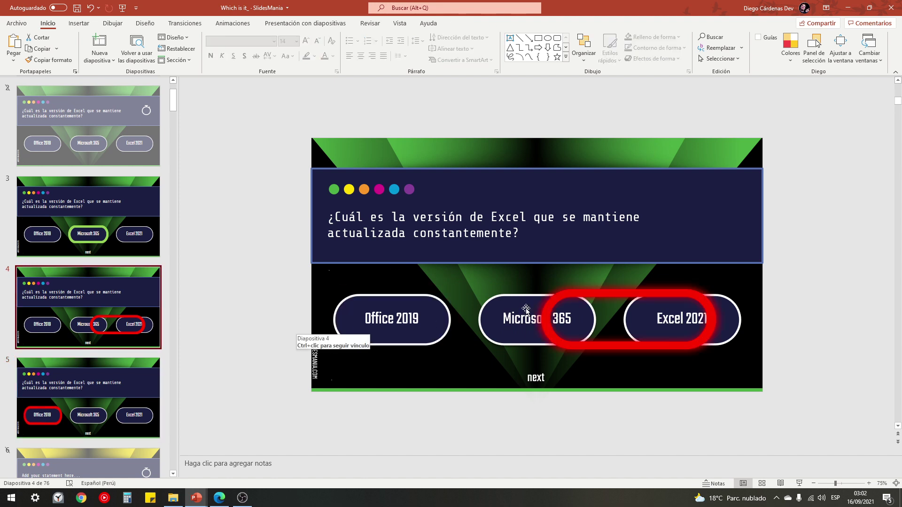
drag(553, 303, 691, 295)
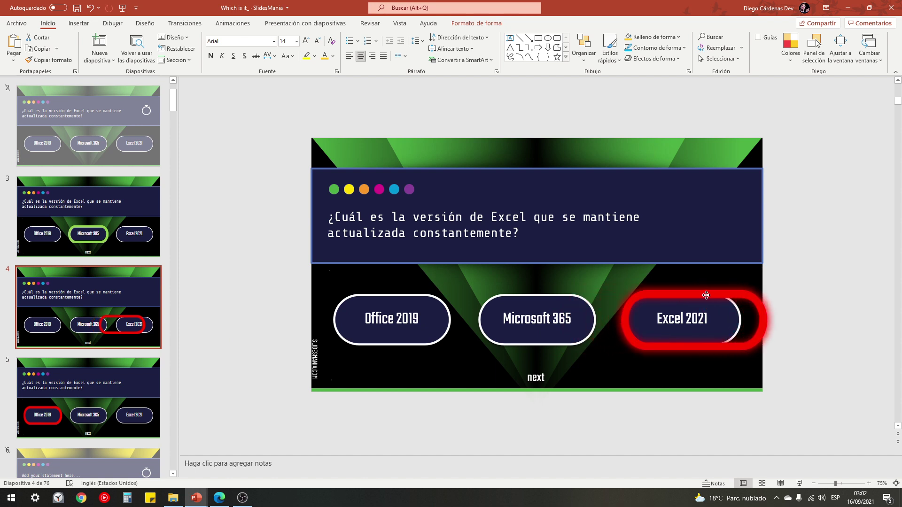
drag(692, 294, 706, 295)
drag(766, 316, 744, 319)
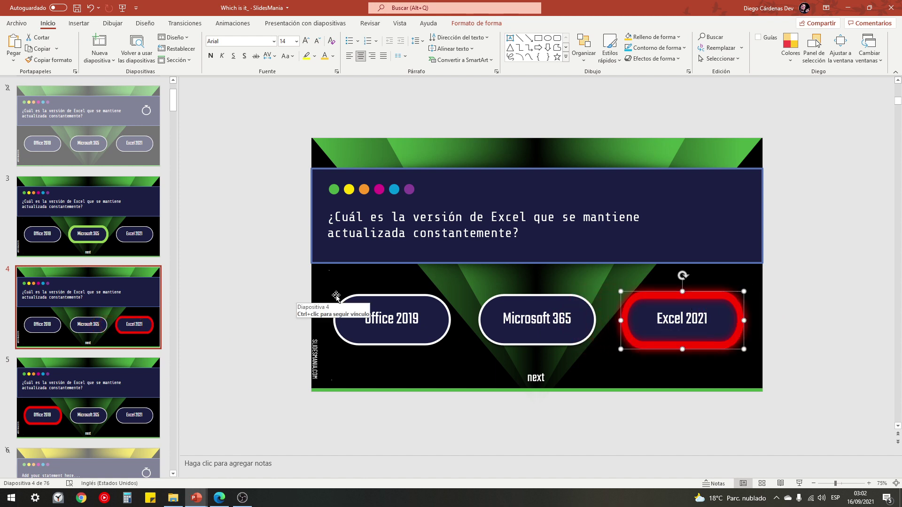
scroll(109, 283, up, 2)
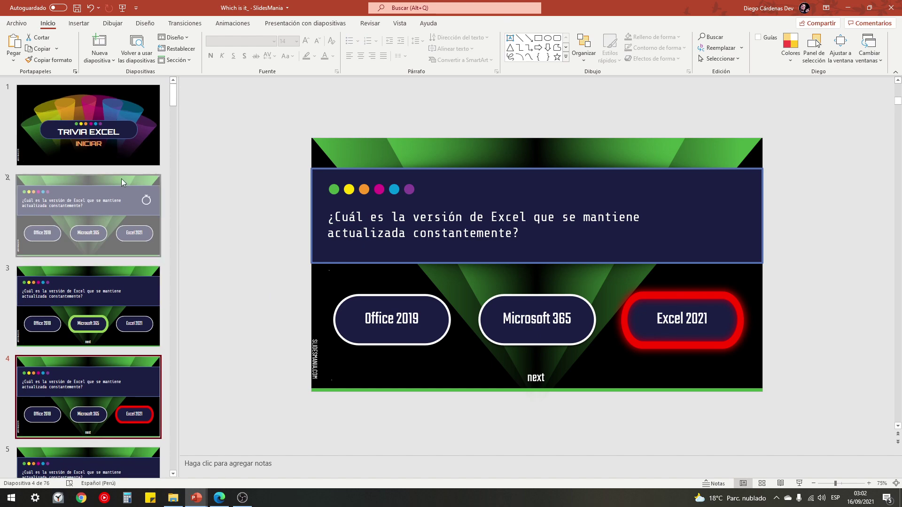
Play the quiz from slide 1, testing Microsoft 365 (green) and Excel 2021 (red) feedback
click(116, 157)
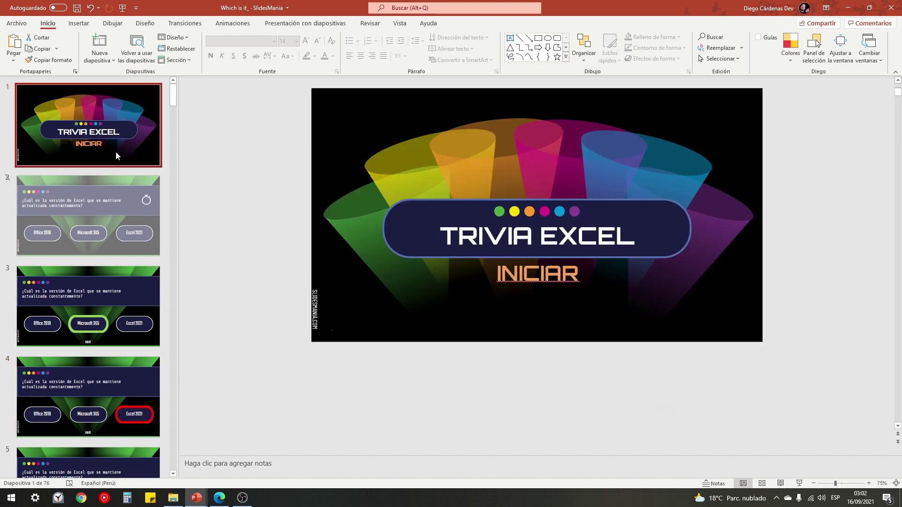
click(800, 484)
click(684, 156)
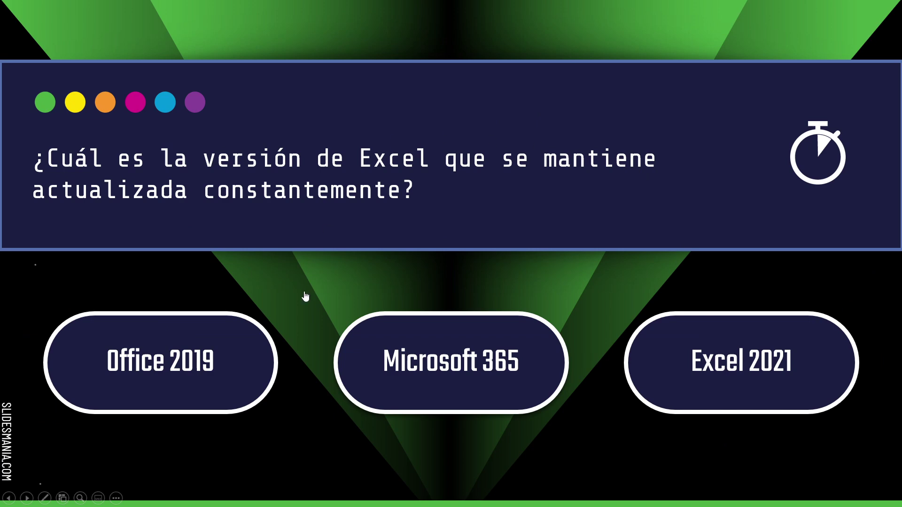
click(453, 362)
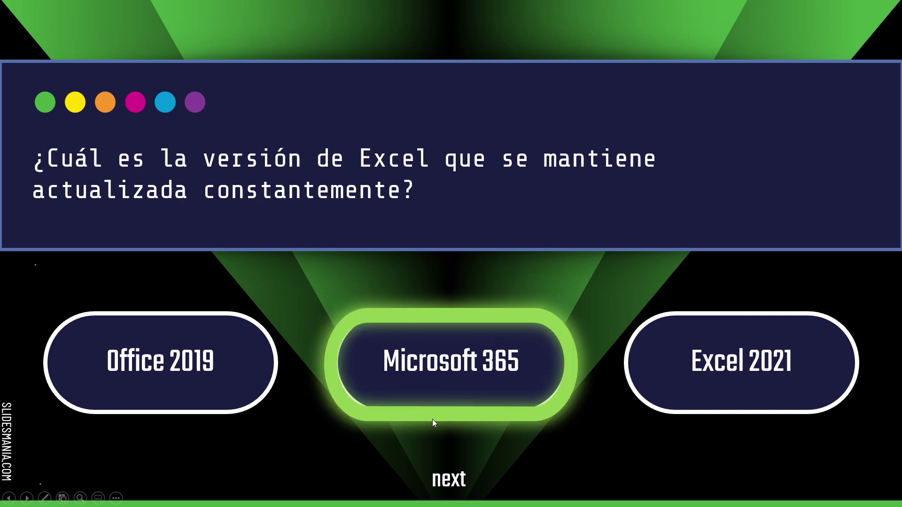
click(449, 409)
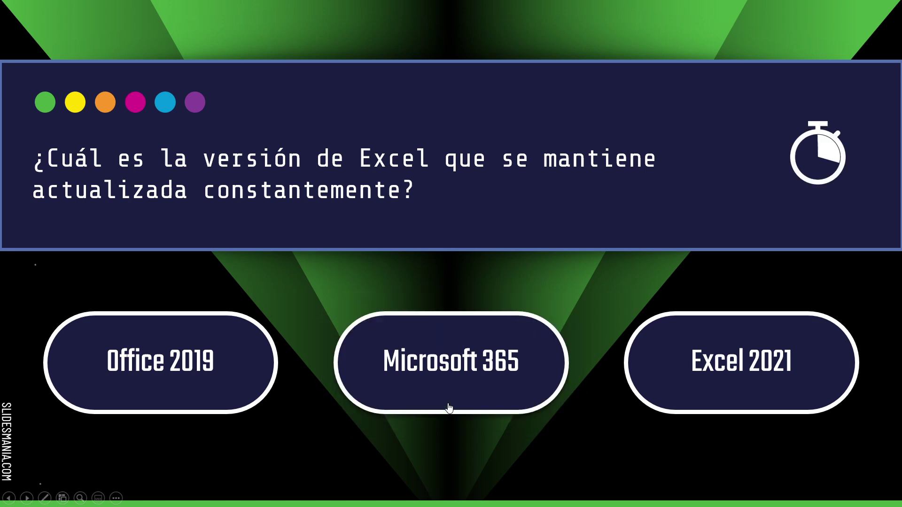
click(169, 359)
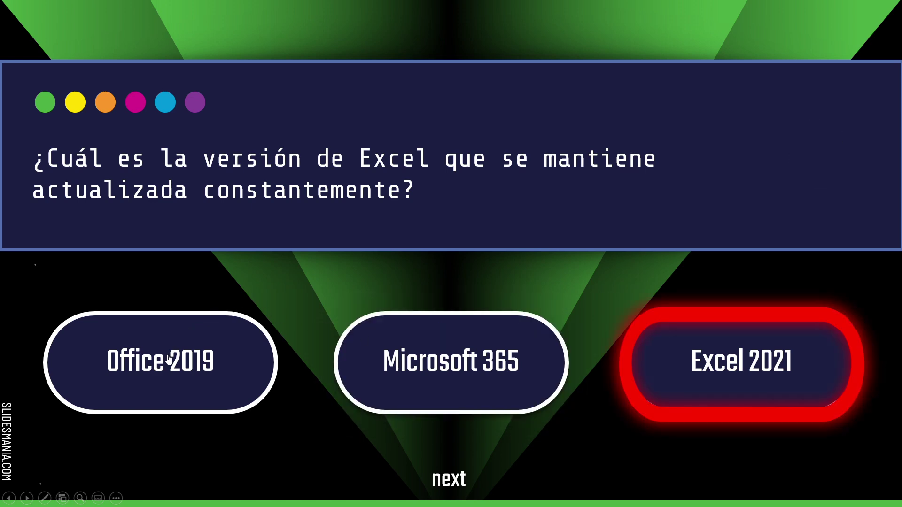
click(720, 319)
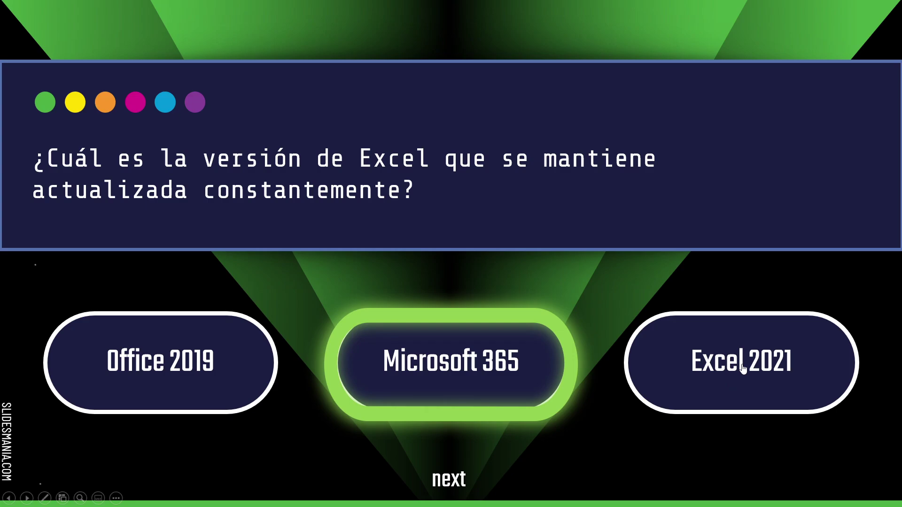
key(Escape)
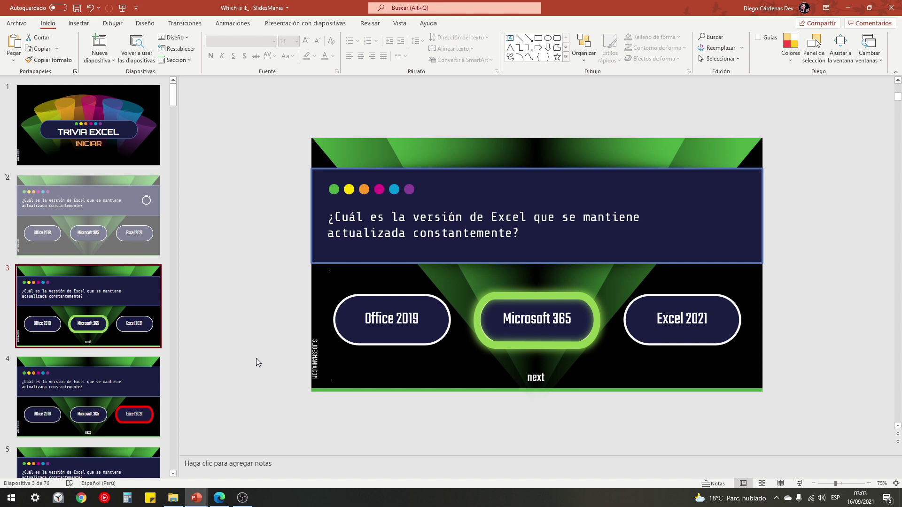
Return to slide 2 and check each answer button's link, ending with Office 2019 selected
click(389, 329)
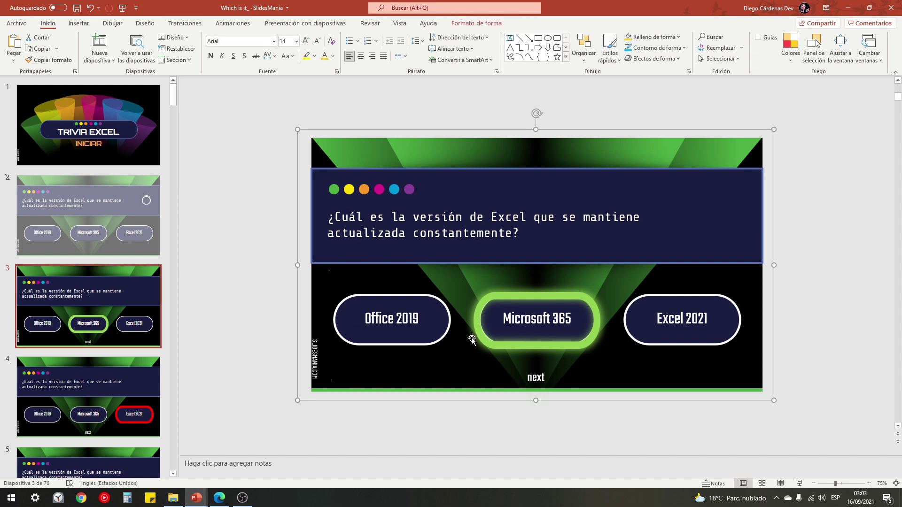
click(84, 215)
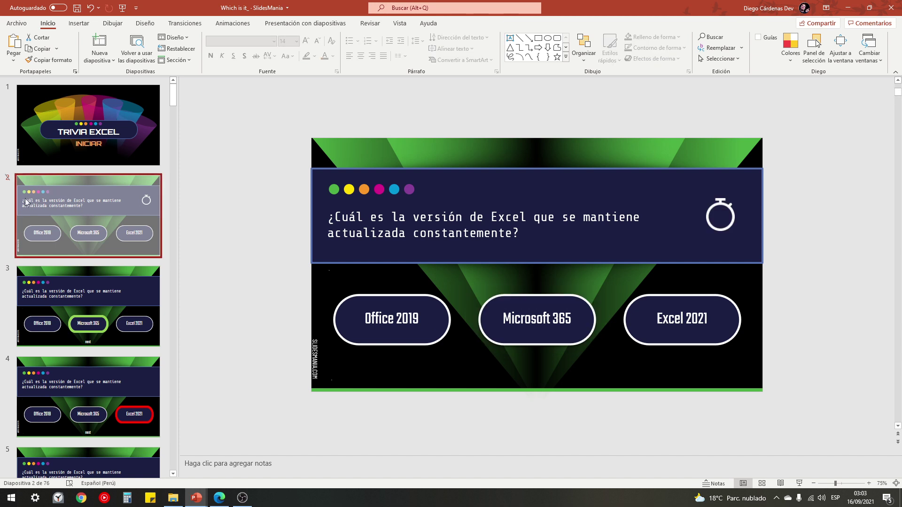
drag(388, 307, 405, 313)
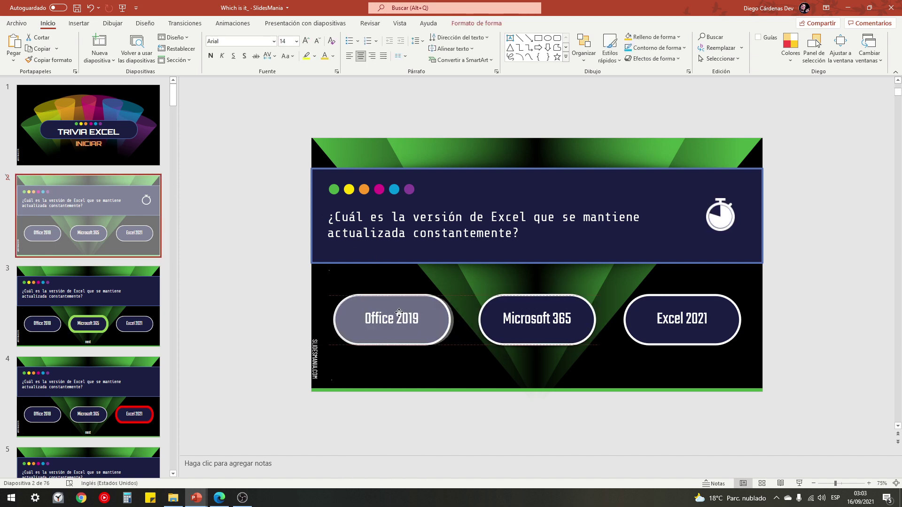
drag(404, 312, 396, 313)
mouse_move(533, 315)
mouse_down()
mouse_move(550, 315)
mouse_move(535, 314)
mouse_up()
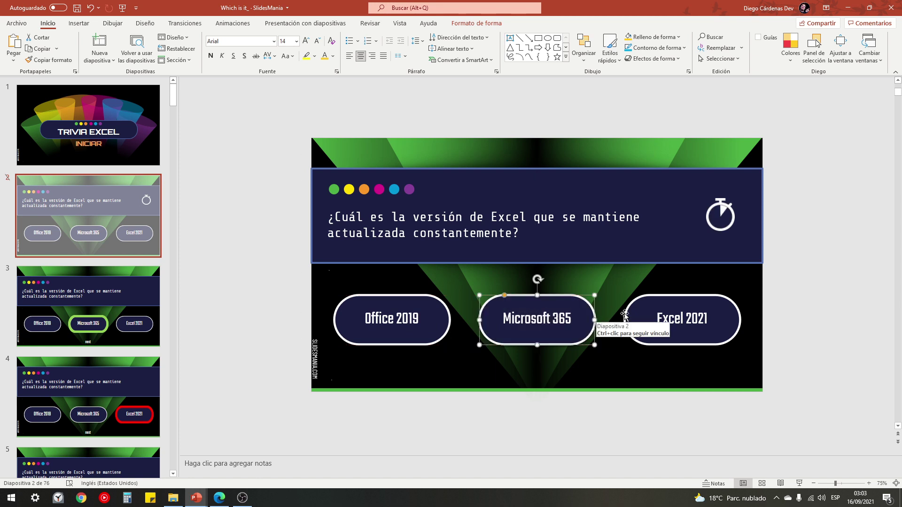
drag(653, 310, 669, 291)
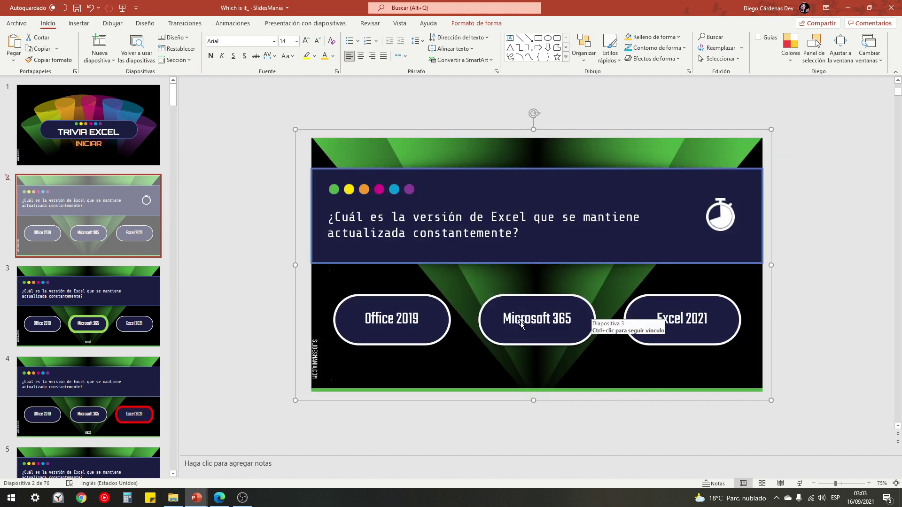
drag(429, 301, 416, 317)
mouse_move(538, 320)
mouse_down()
mouse_move(555, 320)
mouse_move(546, 322)
mouse_up()
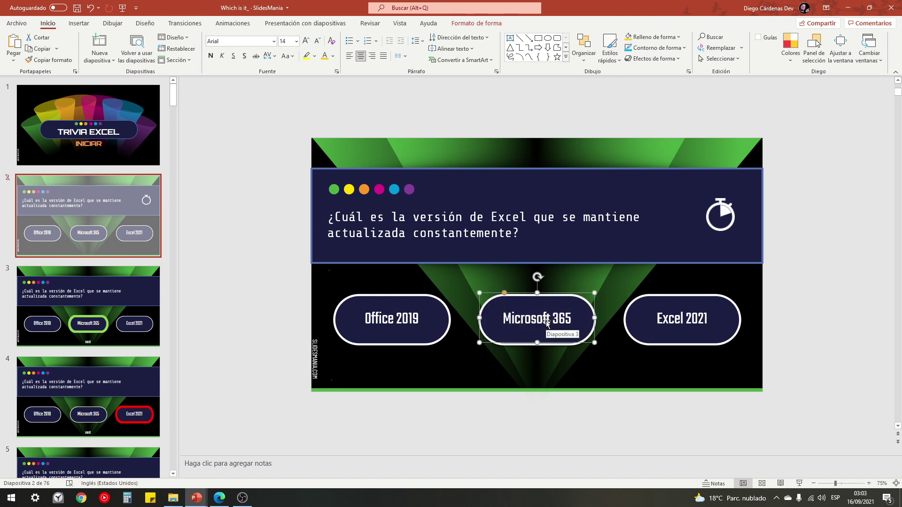
click(420, 310)
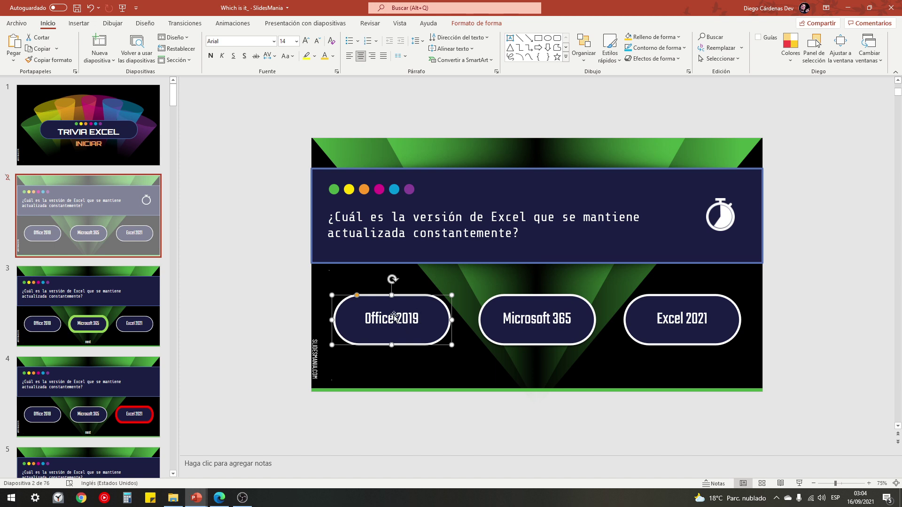
Copy the Office 2019 button, paste it at the right of slide 2, and glance at slide 4
right_click(393, 316)
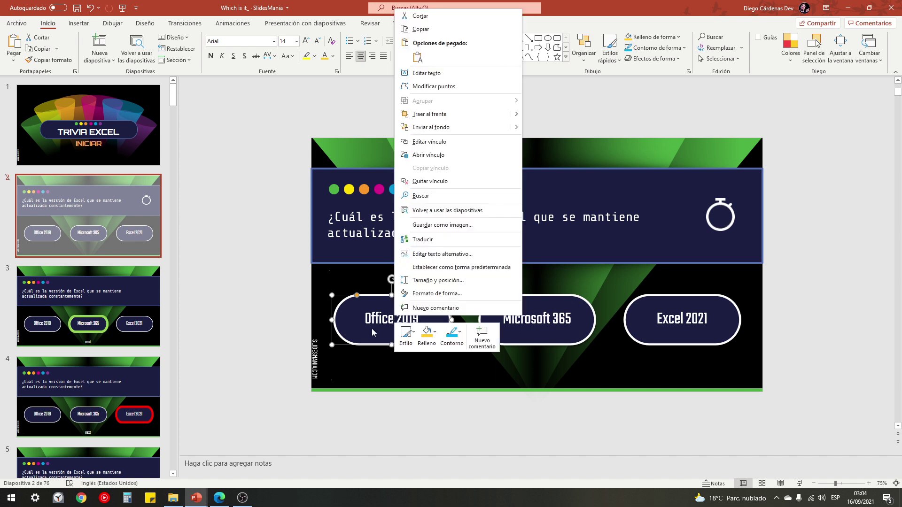
click(412, 32)
key(ctrl+v)
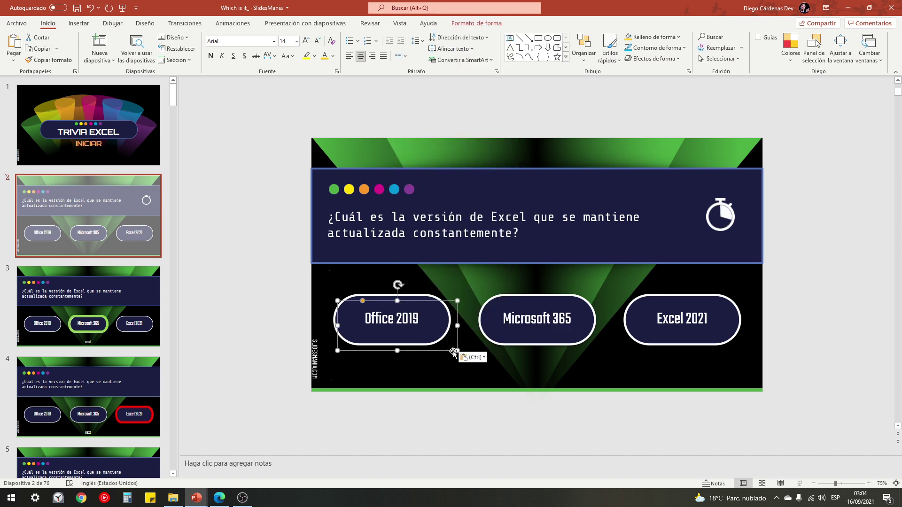
mouse_move(415, 339)
mouse_down()
mouse_move(447, 351)
mouse_move(700, 334)
mouse_up()
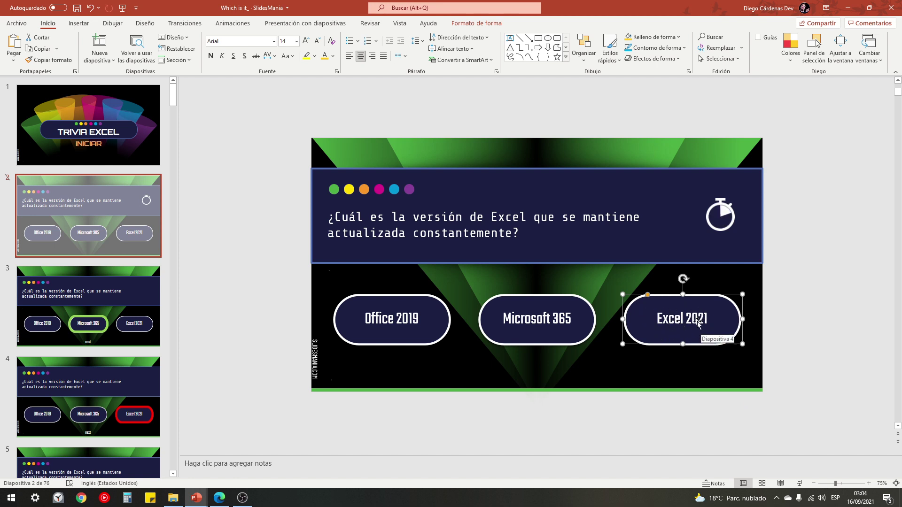
click(56, 402)
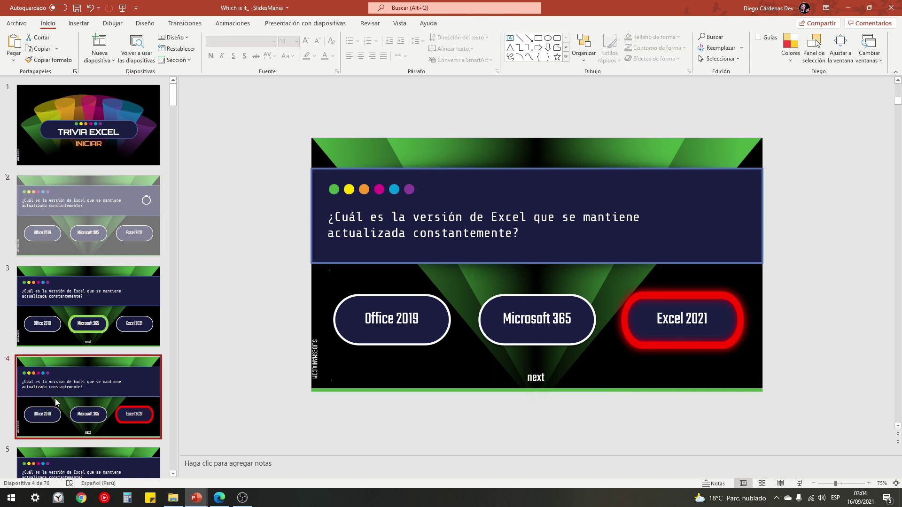
click(75, 241)
drag(696, 318, 693, 316)
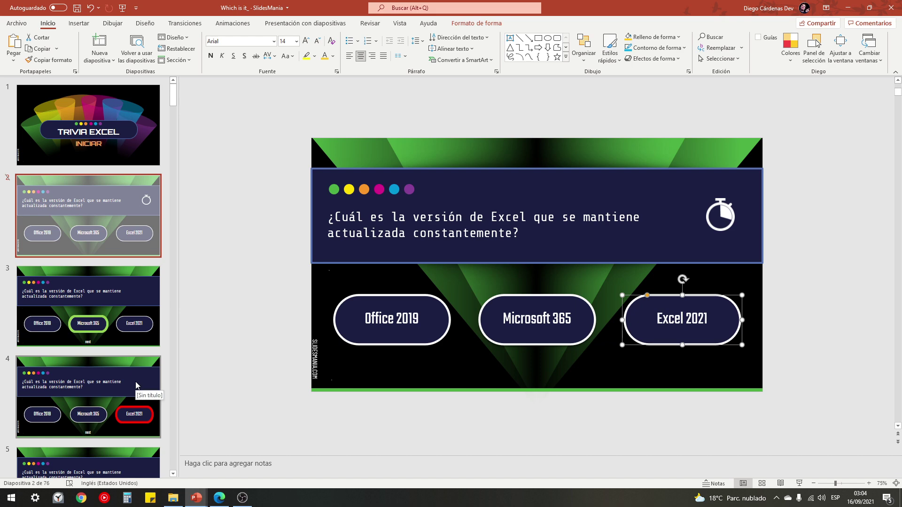
Link the Excel 2021 answer to slide 4
right_click(672, 314)
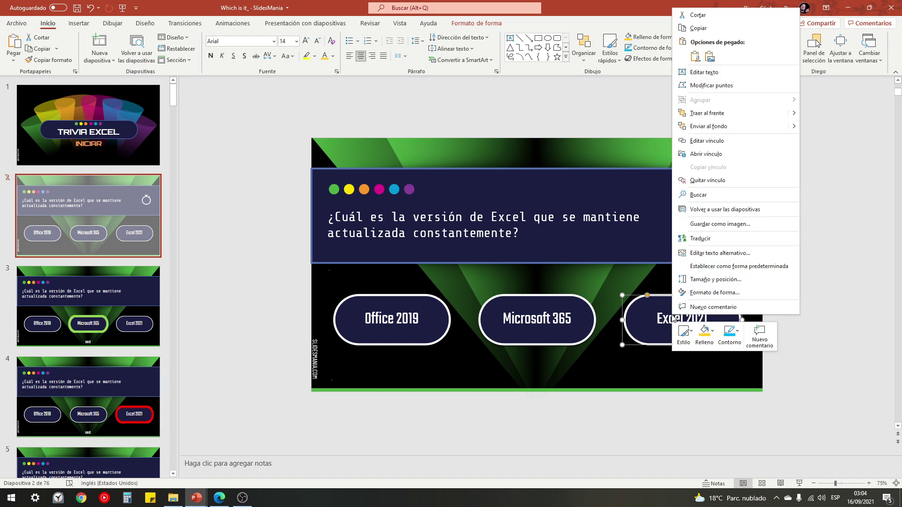
click(706, 142)
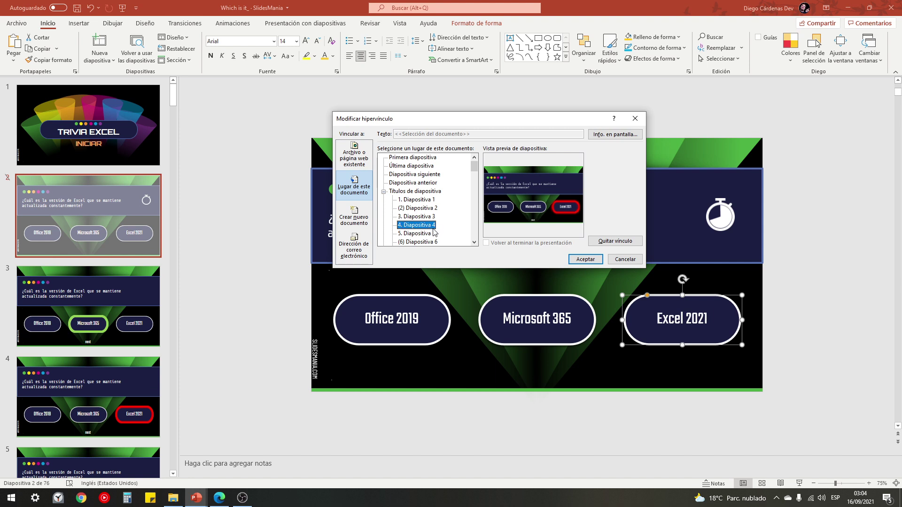
click(586, 259)
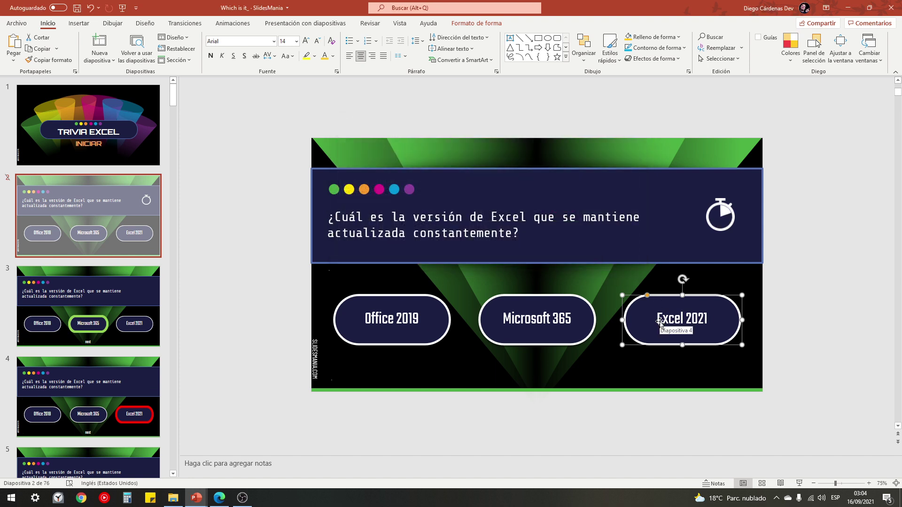
Review Office 2019's link settings, then check slide 5's red feedback before returning to slide 2
click(388, 319)
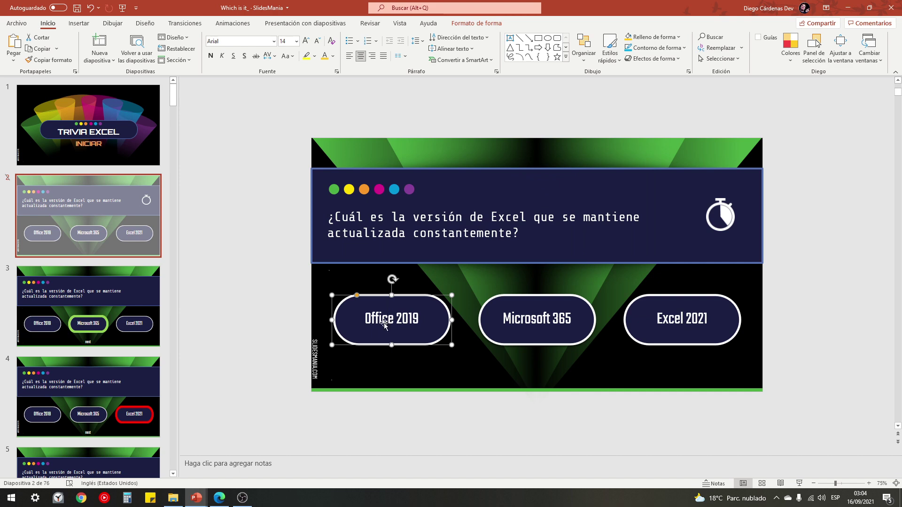
right_click(386, 320)
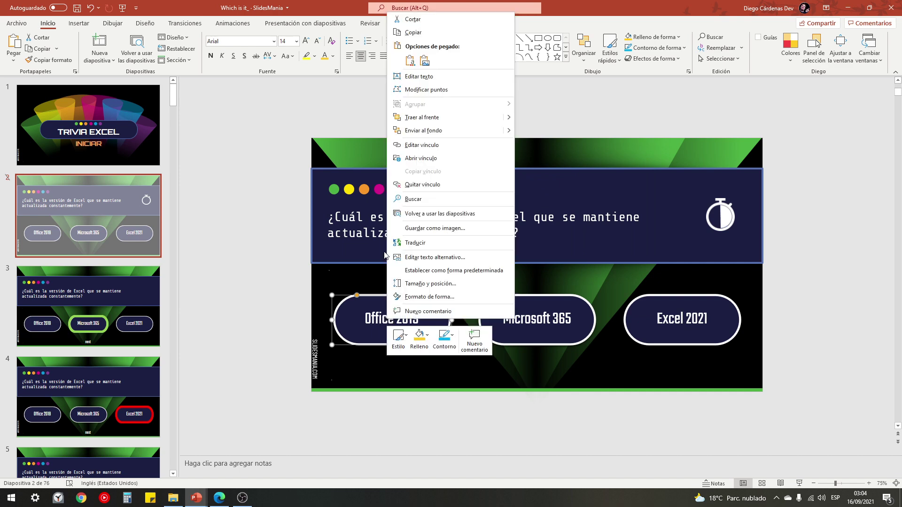
click(427, 149)
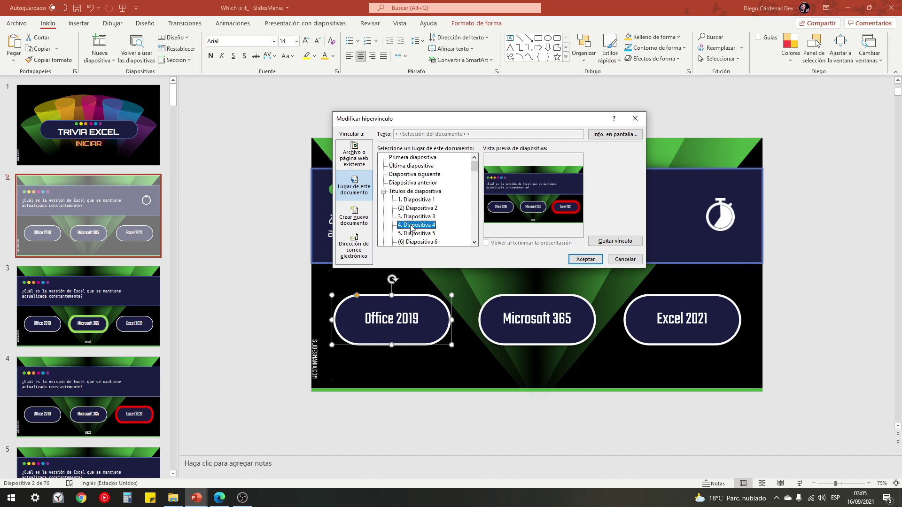
click(585, 259)
scroll(135, 337, down, 3)
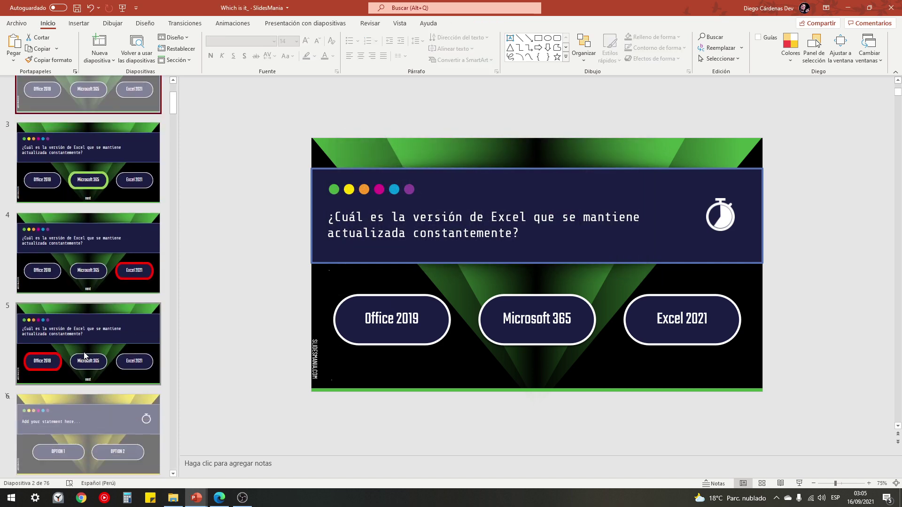
click(80, 351)
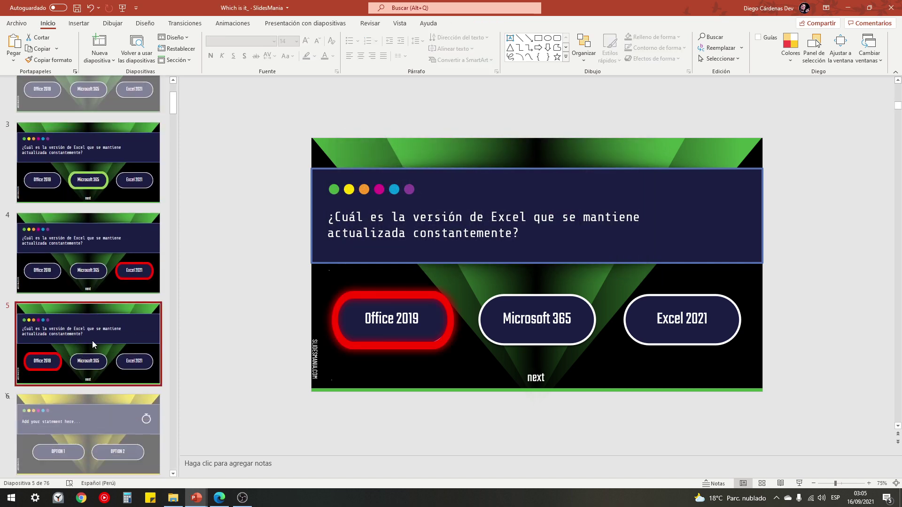
scroll(90, 300, up, 1)
click(73, 141)
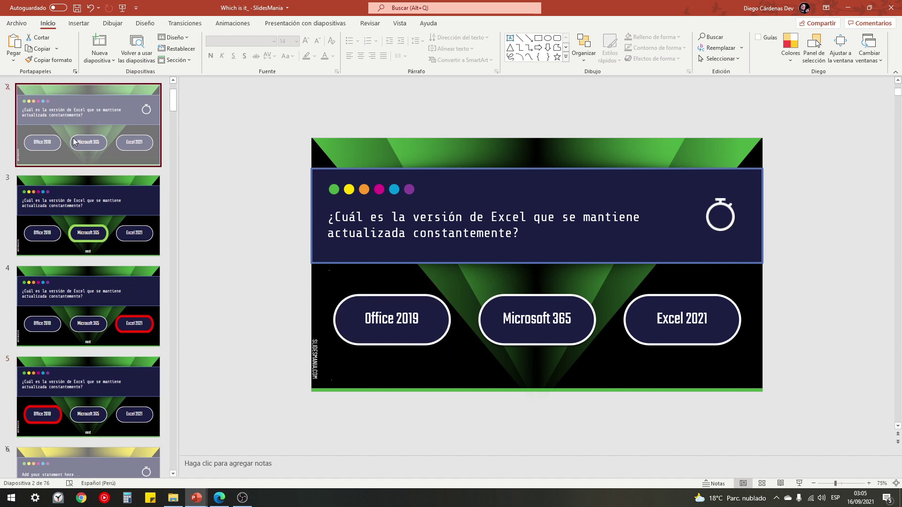
Point the Office 2019 answer's hyperlink to slide 5
click(371, 315)
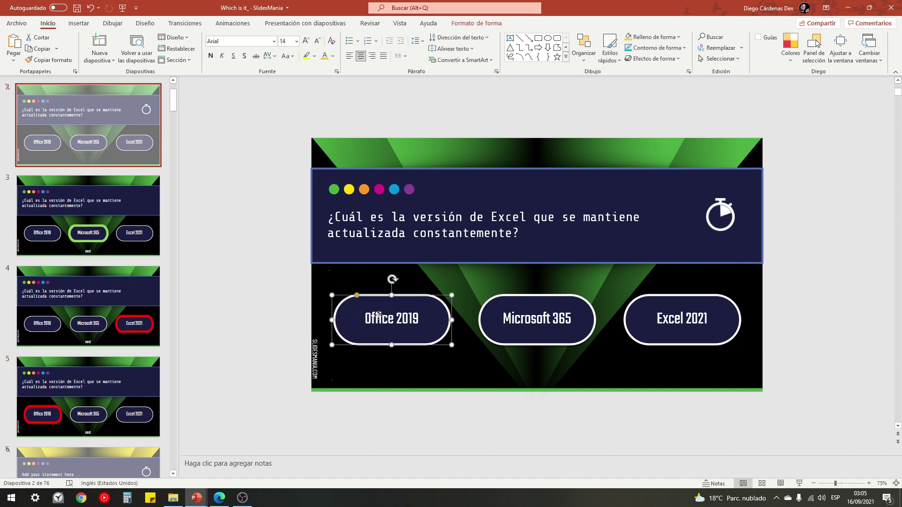
right_click(378, 315)
click(416, 146)
click(425, 235)
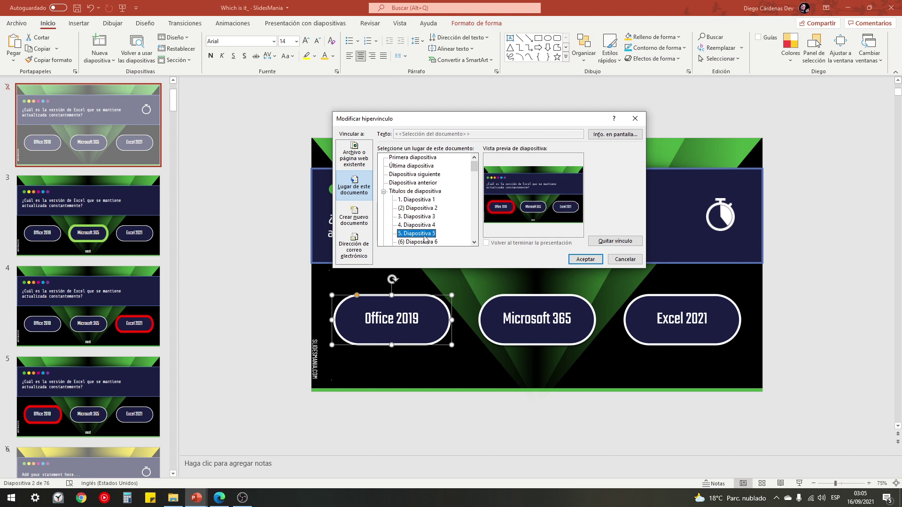
click(570, 259)
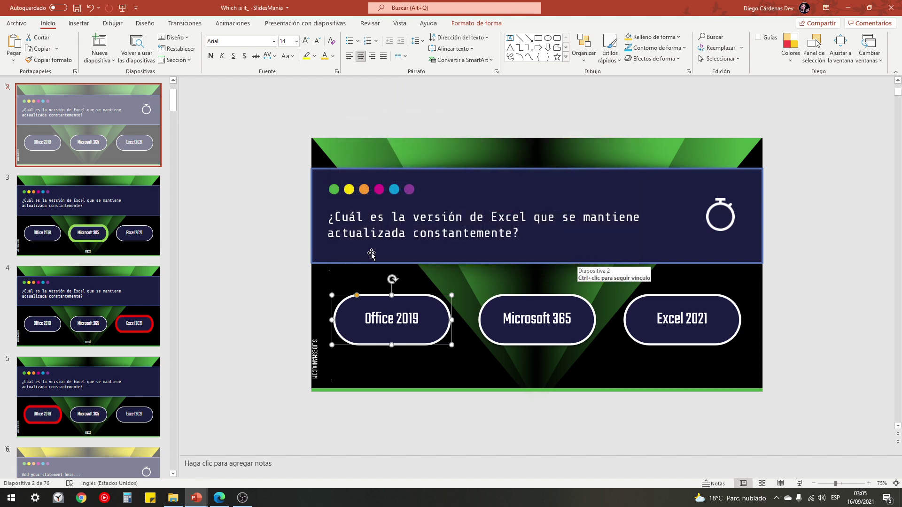
click(292, 309)
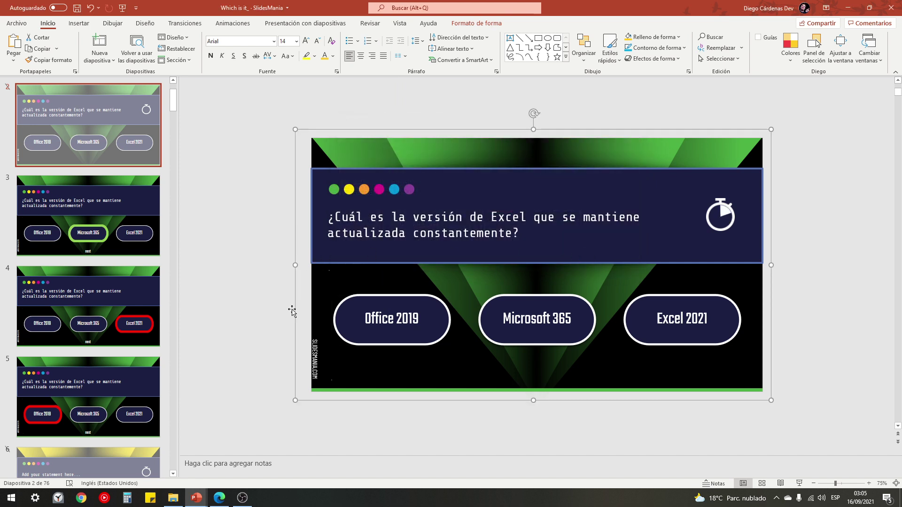
click(112, 152)
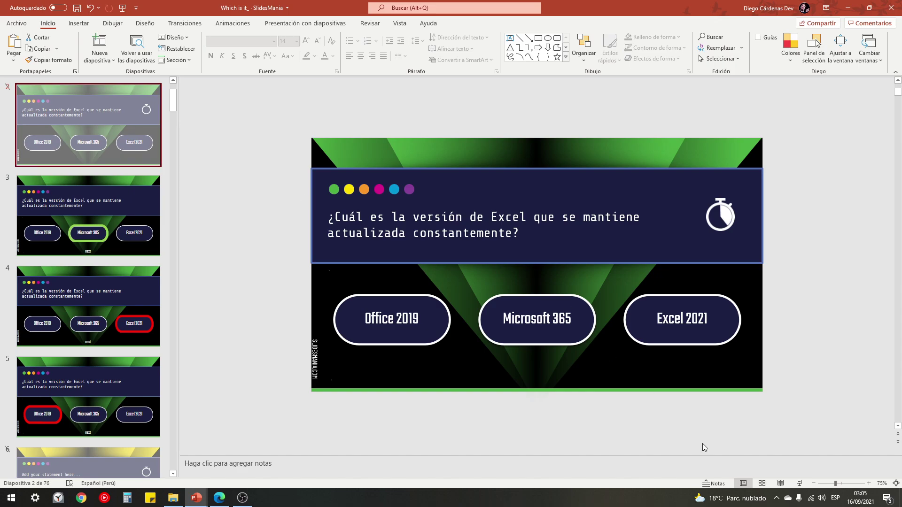
Test the Microsoft 365 and Office 2019 answers in a slide show from slide 2
click(804, 483)
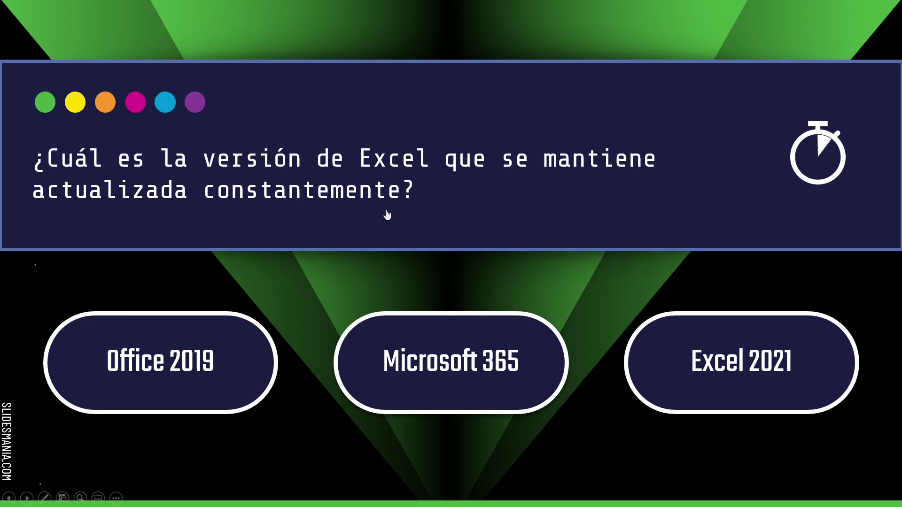
click(446, 364)
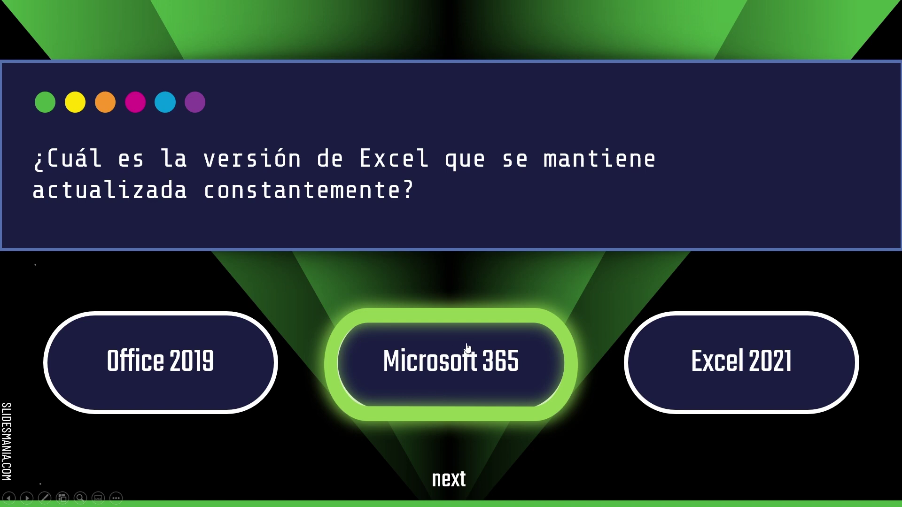
click(463, 347)
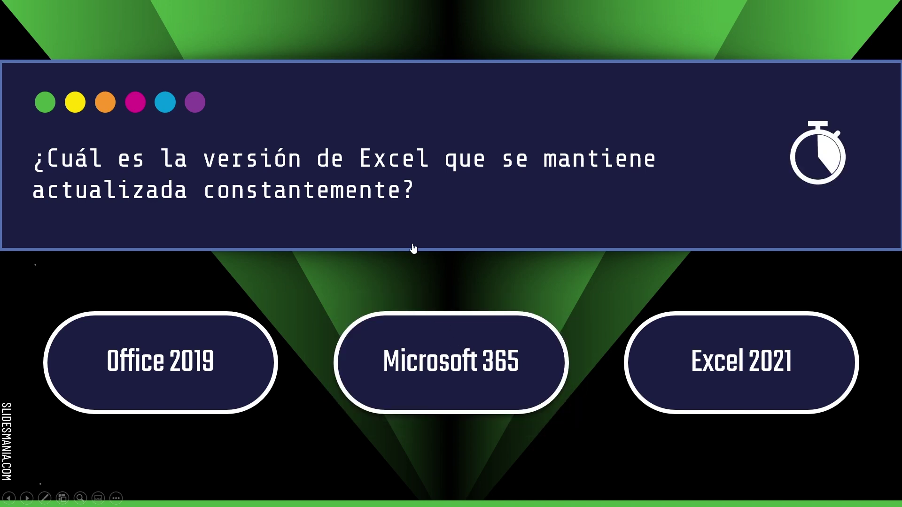
click(160, 361)
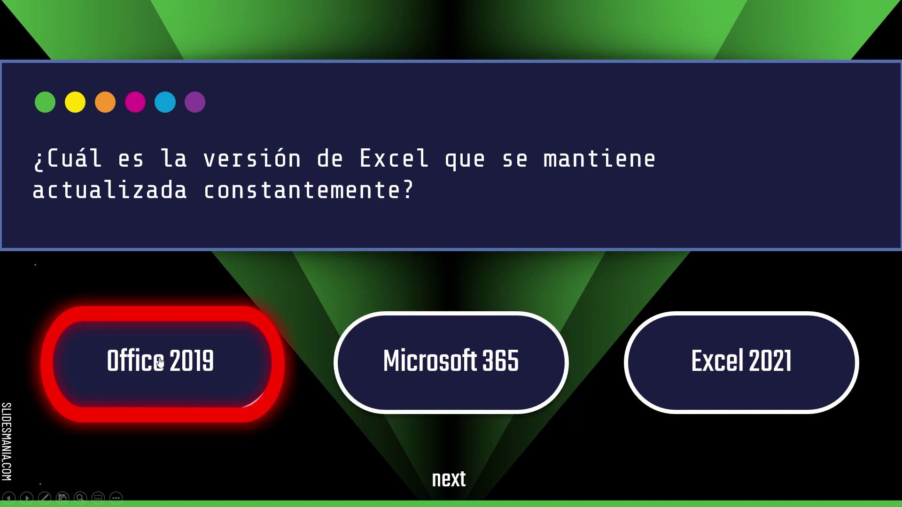
key(Escape)
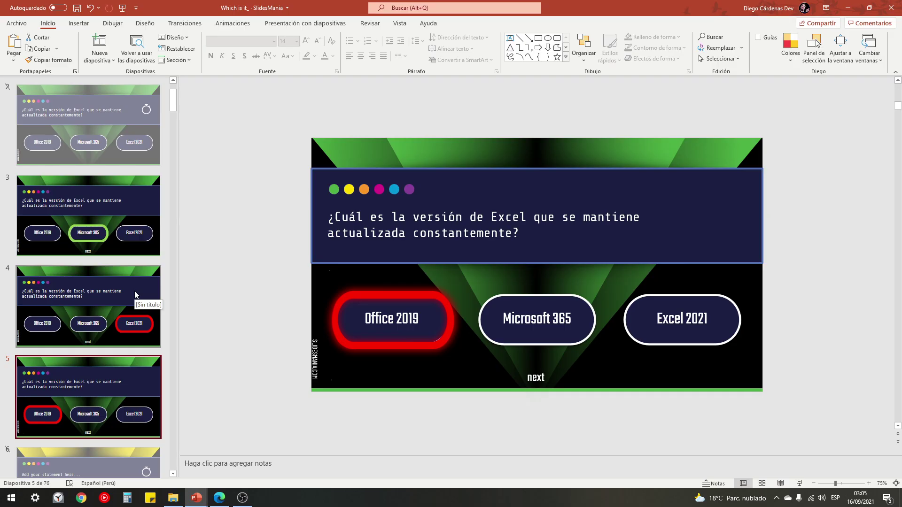
scroll(104, 297, up, 2)
click(89, 174)
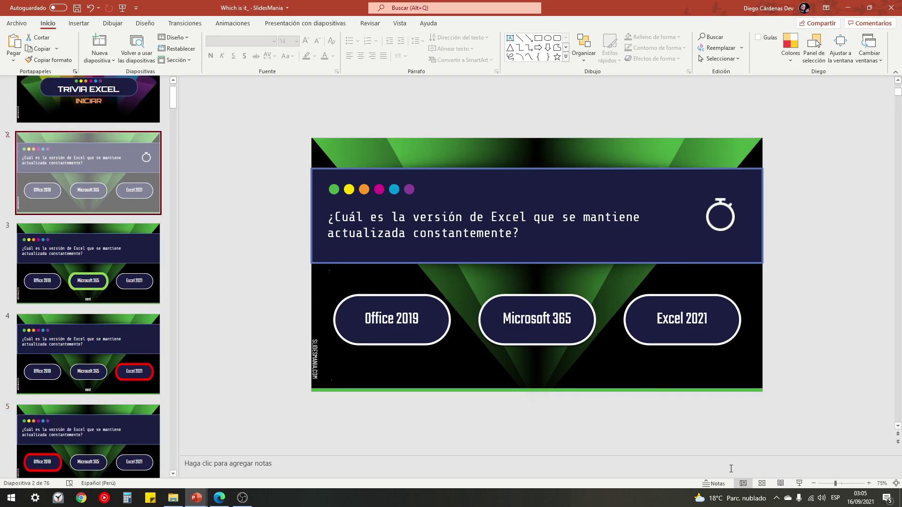
Rerun the slide show from slide 2 to test the Excel 2021 answer's feedback
click(799, 484)
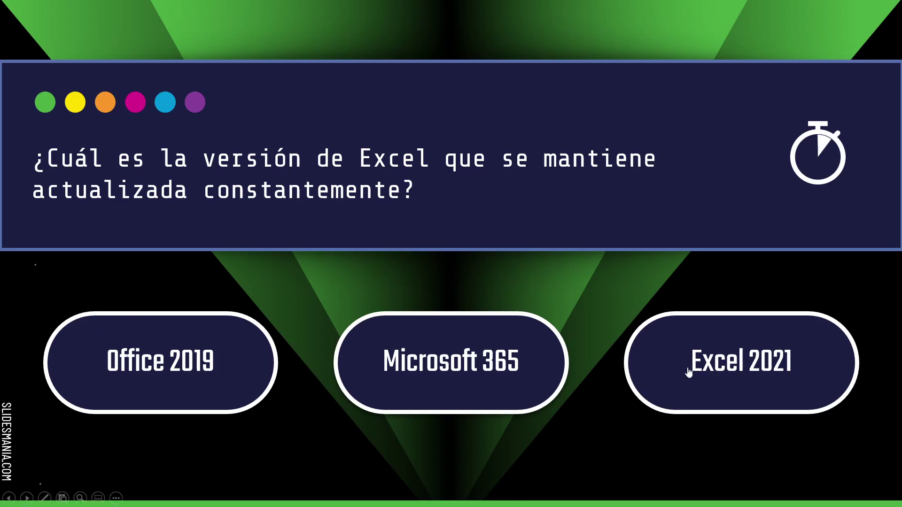
click(754, 365)
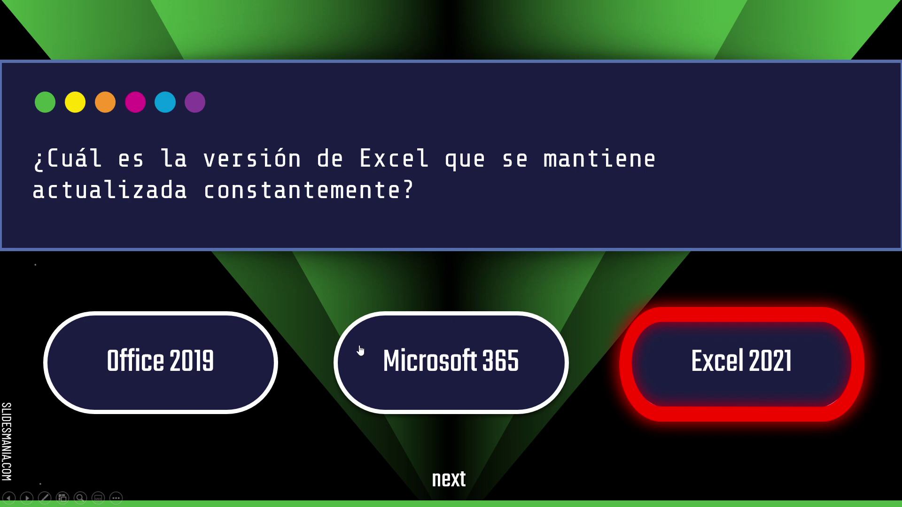
key(Escape)
scroll(118, 301, down, 3)
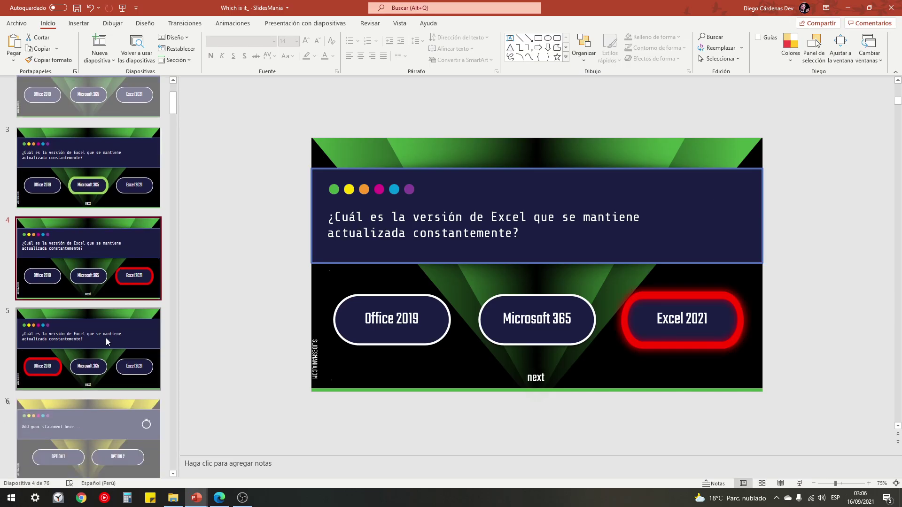
Nudge the slide-sized shape on slide 5, then review feedback slides 3 and 4
click(106, 337)
drag(465, 190, 459, 190)
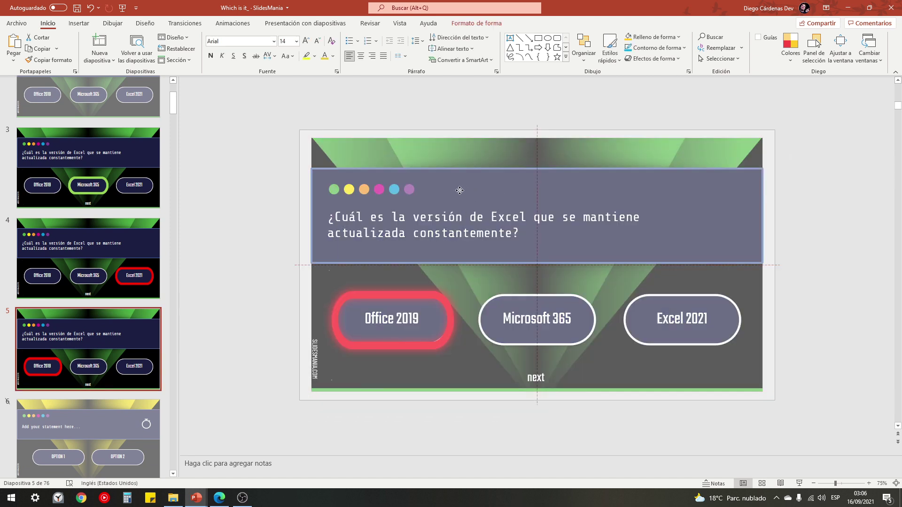
drag(352, 137, 349, 134)
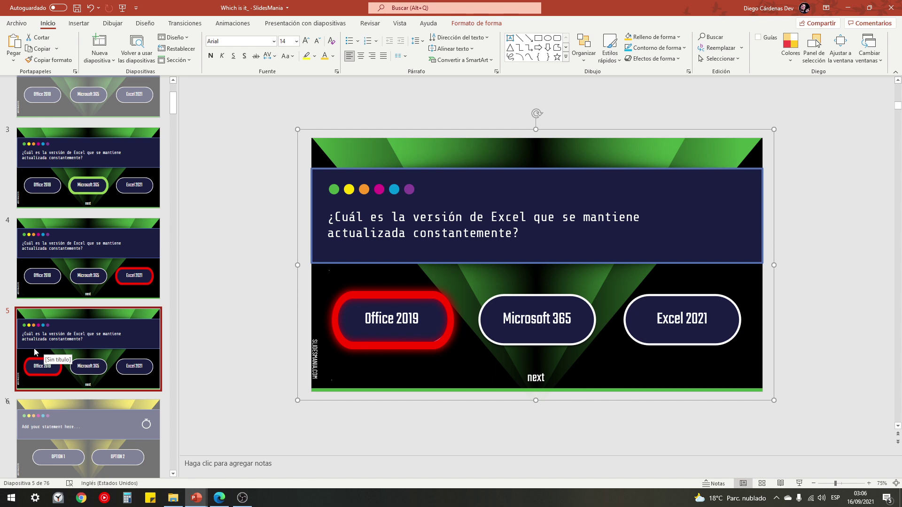
click(67, 182)
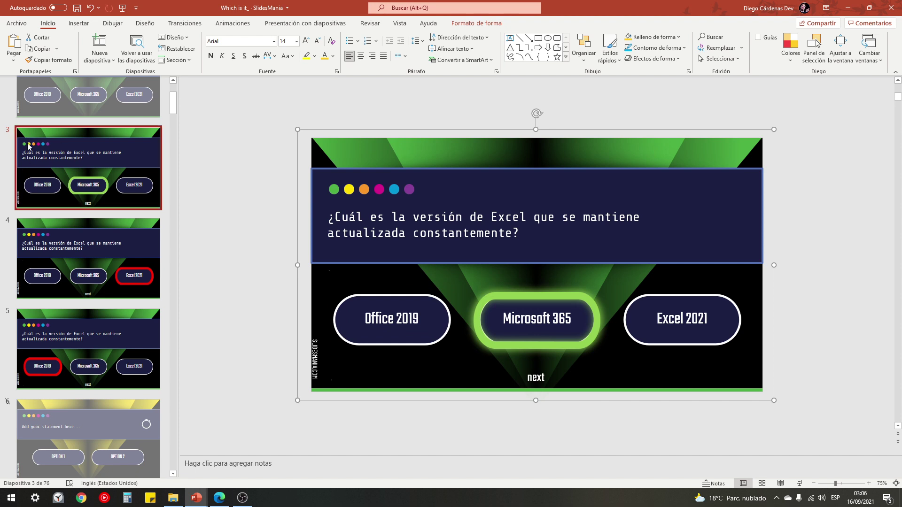
click(89, 253)
Review and confirm the hyperlink on slide 5's full-slide shape, then deselect it
click(335, 135)
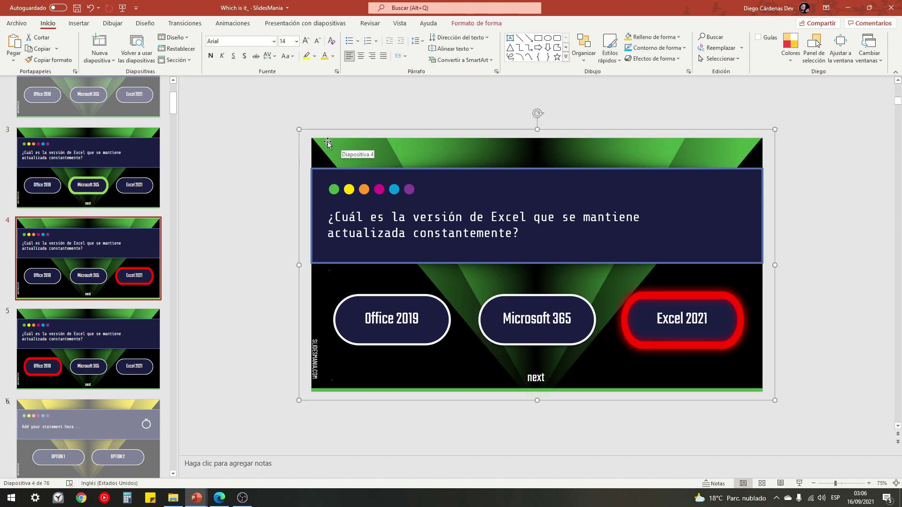
click(113, 335)
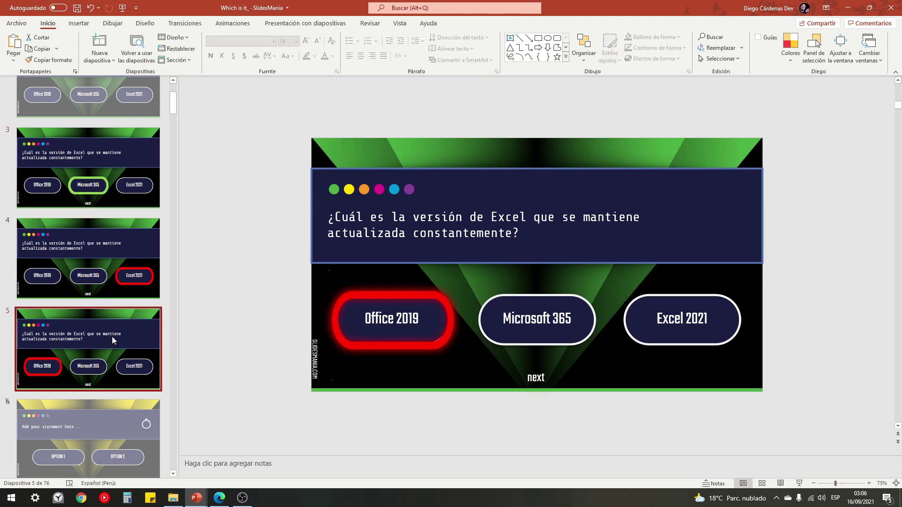
click(344, 132)
right_click(344, 132)
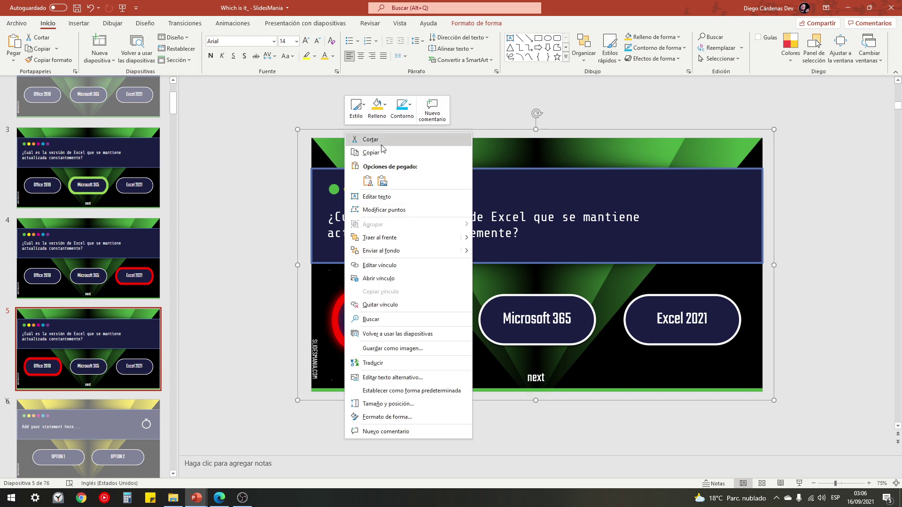
click(389, 272)
click(409, 231)
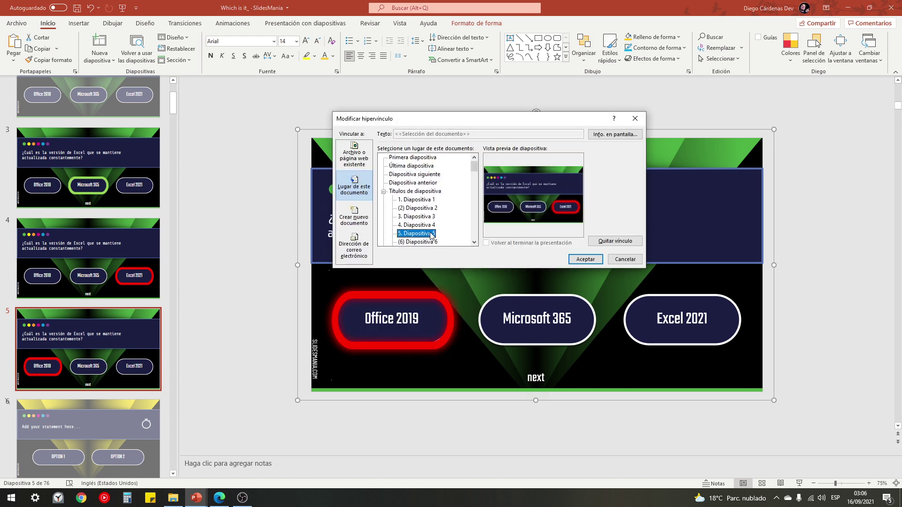
click(590, 259)
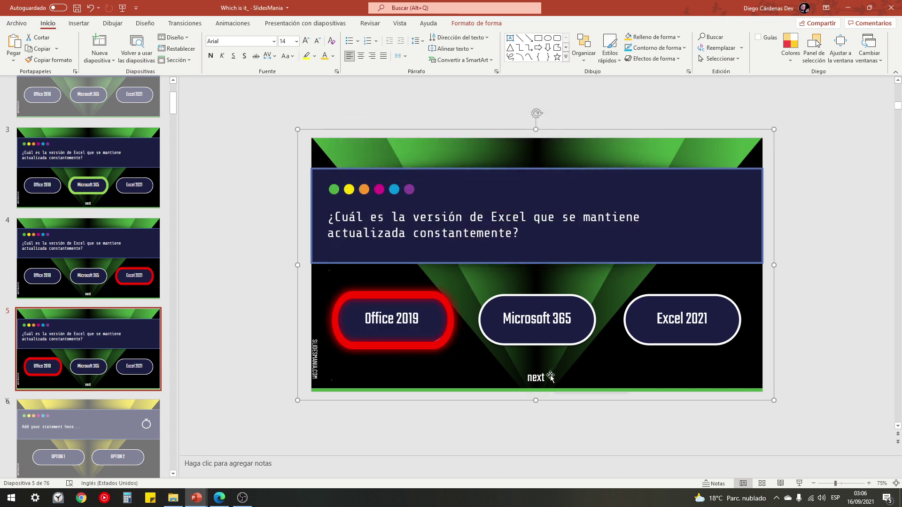
click(400, 419)
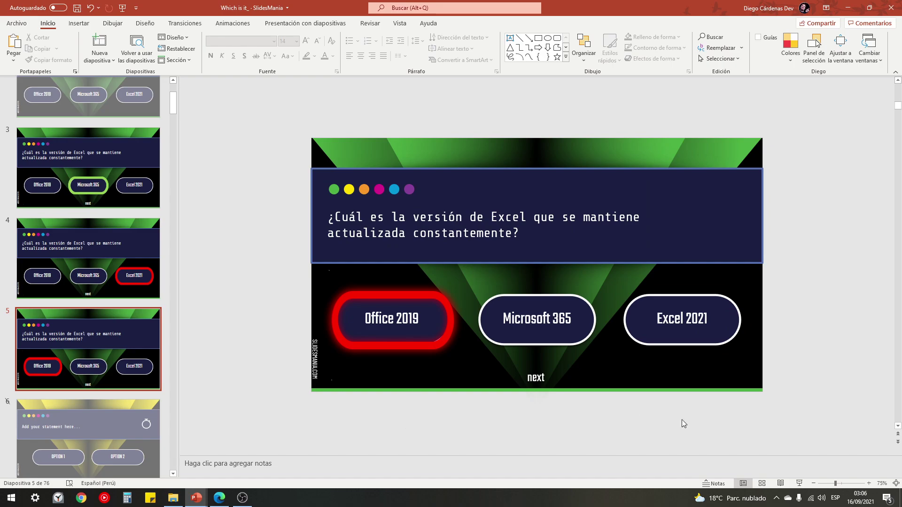
click(799, 483)
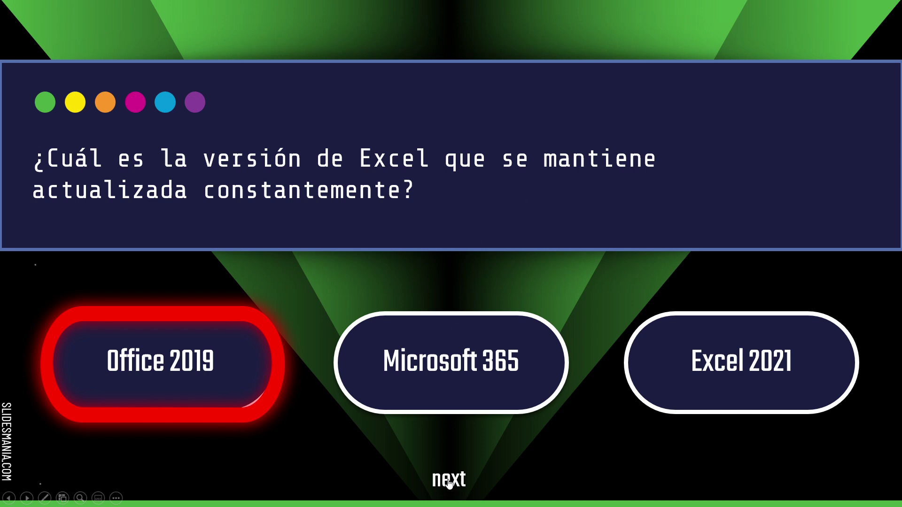
Replace 'next' with 'Siguiente' on feedback slides 5, 4 and 3
key(Escape)
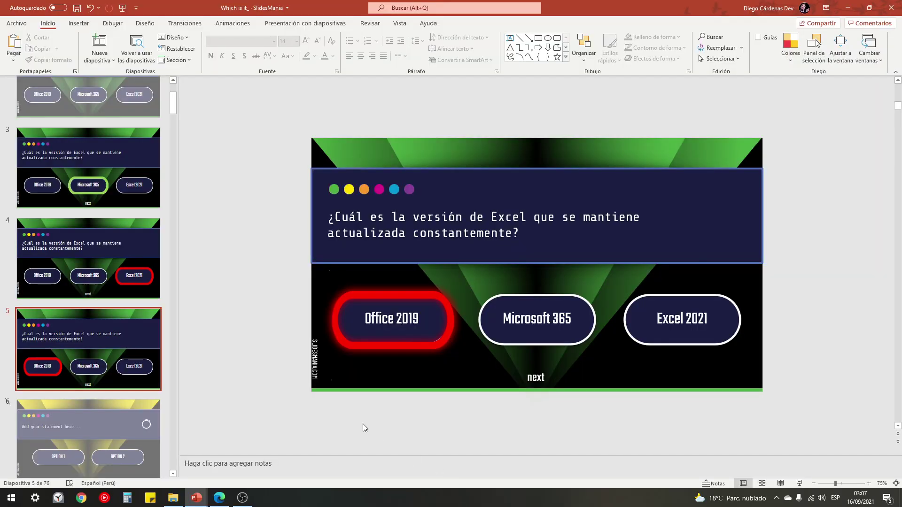
click(543, 378)
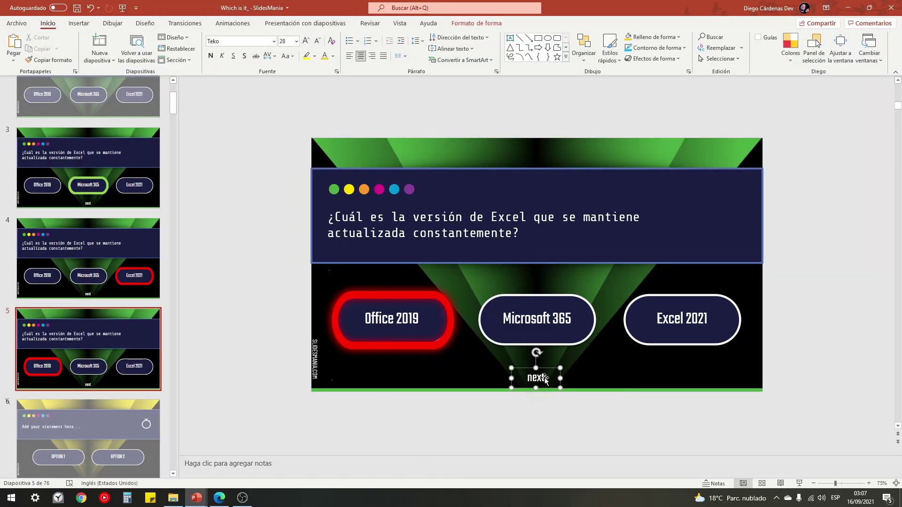
double_click(539, 378)
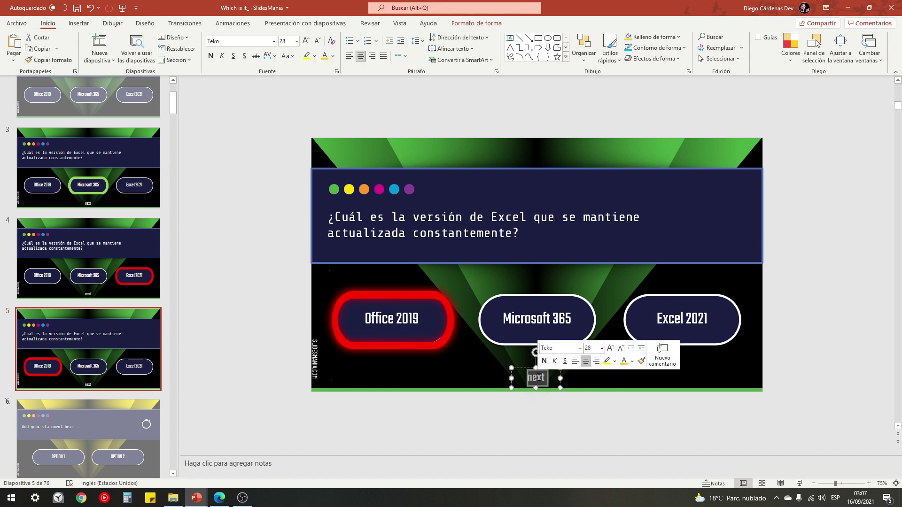
text(S)
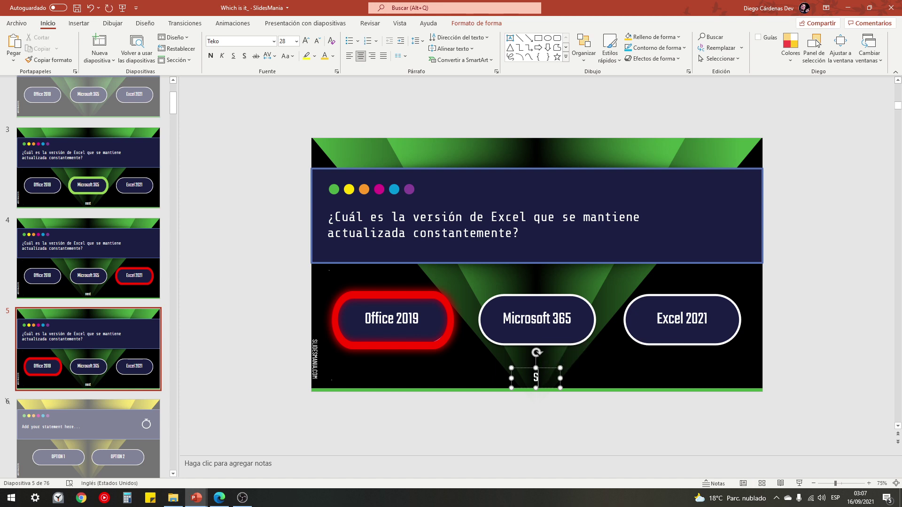
text(iguiente)
scroll(494, 366, up, 1)
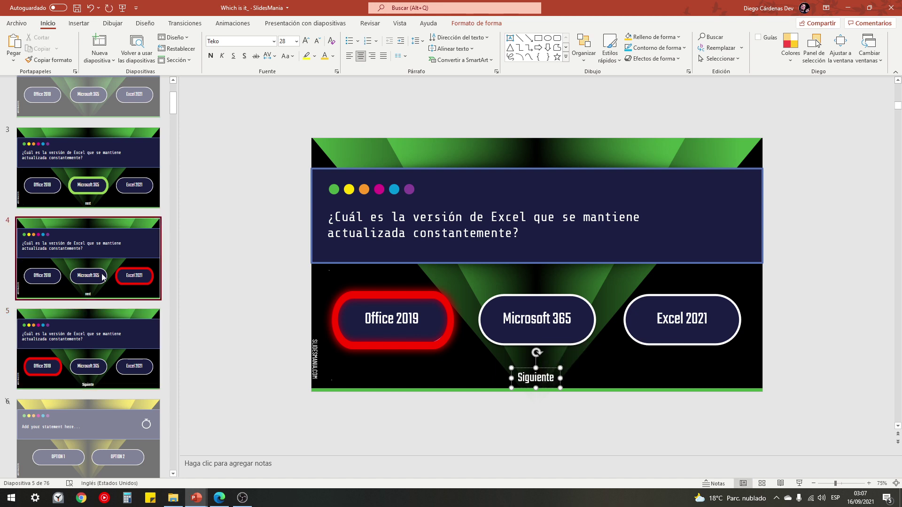
double_click(533, 377)
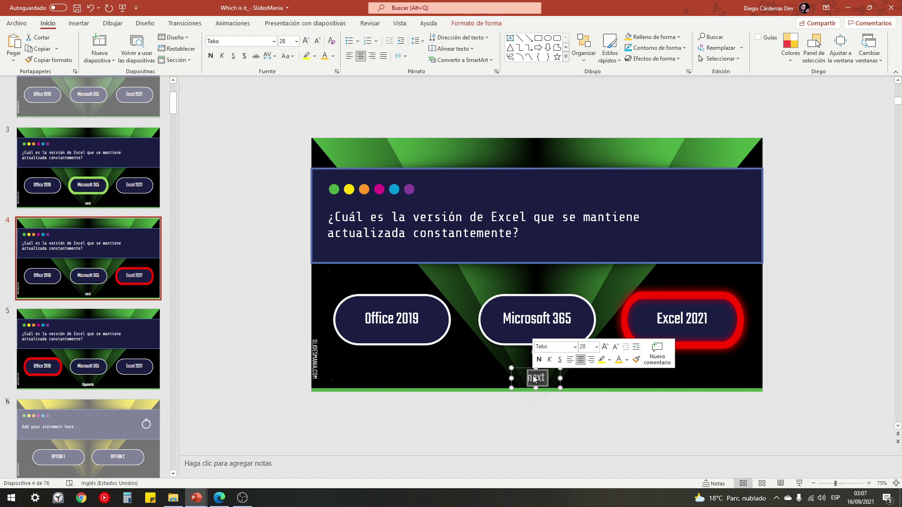
text(Siguiente)
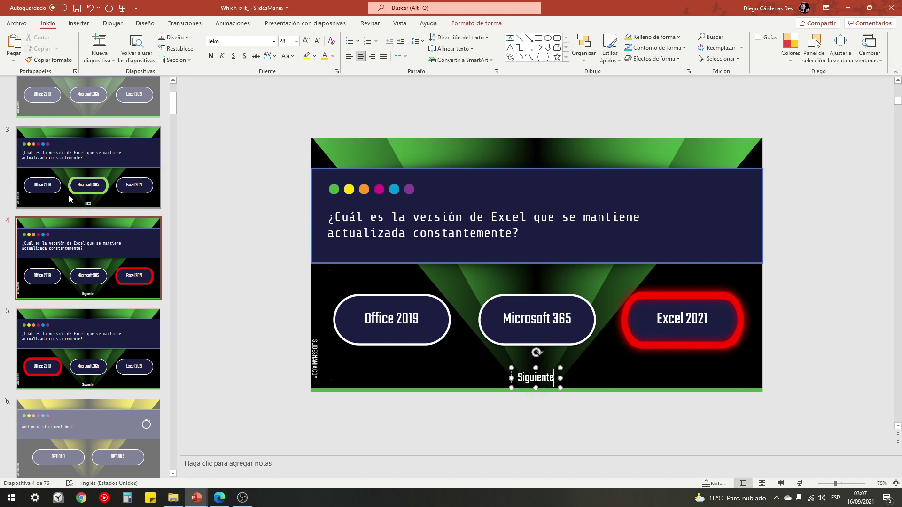
scroll(401, 321, up, 1)
double_click(525, 378)
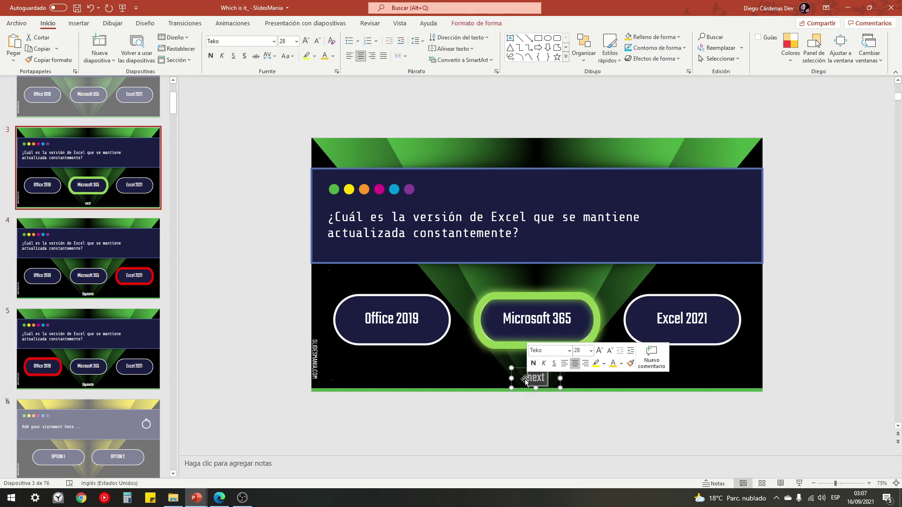
text(Siguiente)
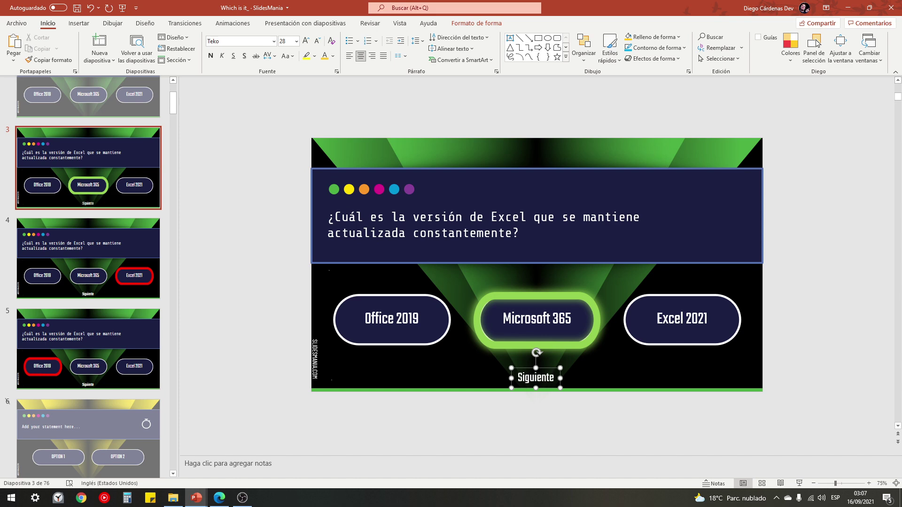
click(302, 368)
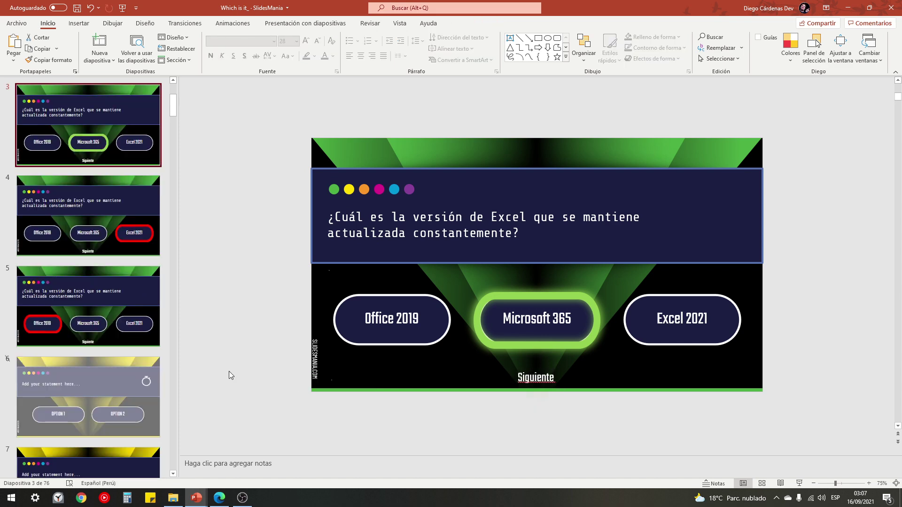
Play the quiz from the TRIVIA EXCEL title slide through INICIAR to question 2, then exit the show
scroll(97, 347, up, 2)
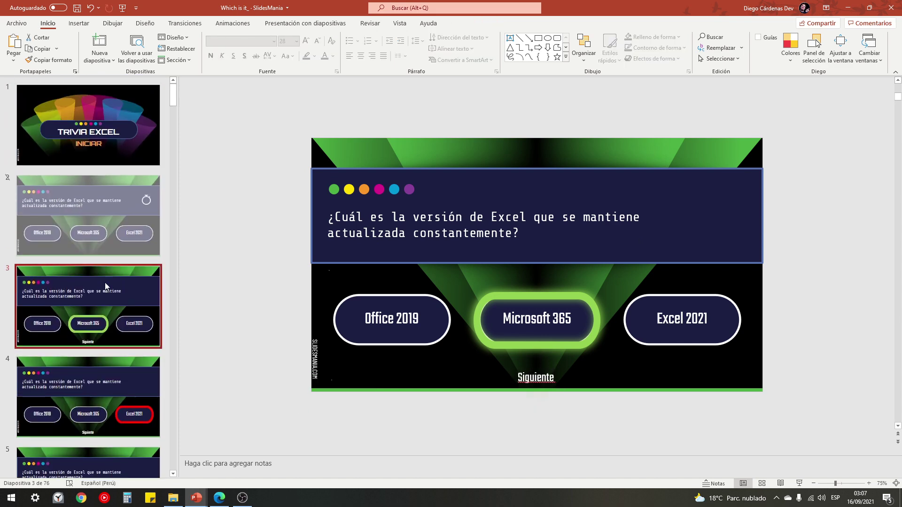
click(97, 143)
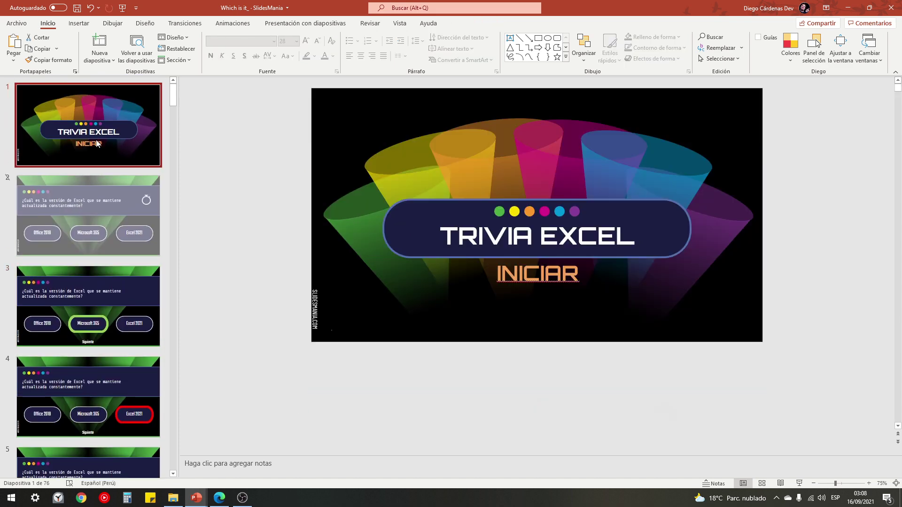
click(800, 484)
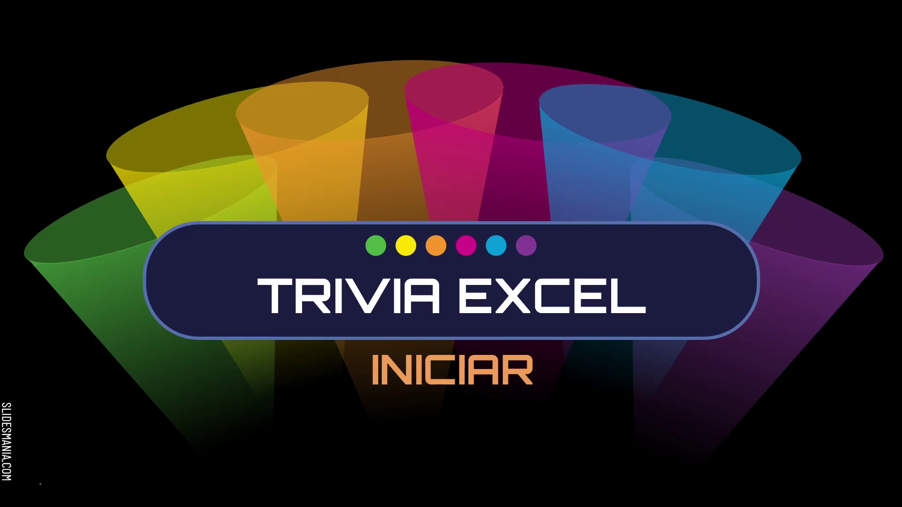
click(723, 110)
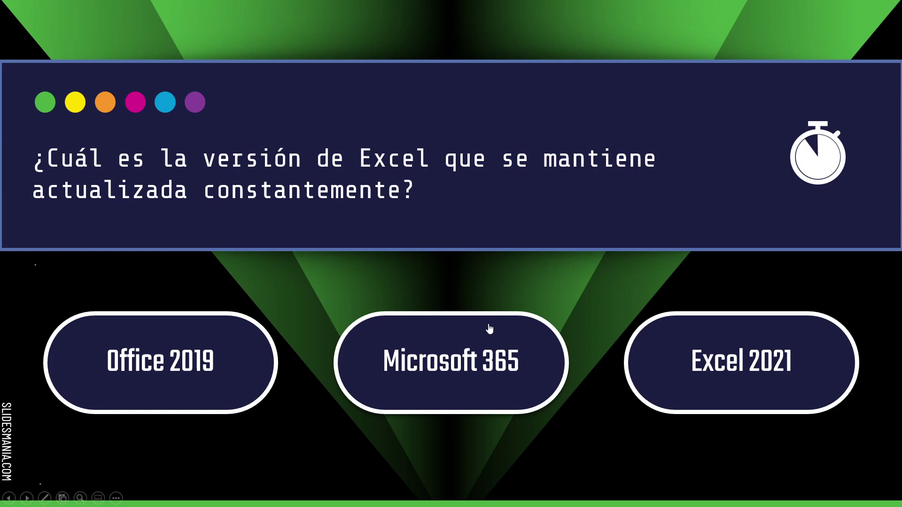
key(Escape)
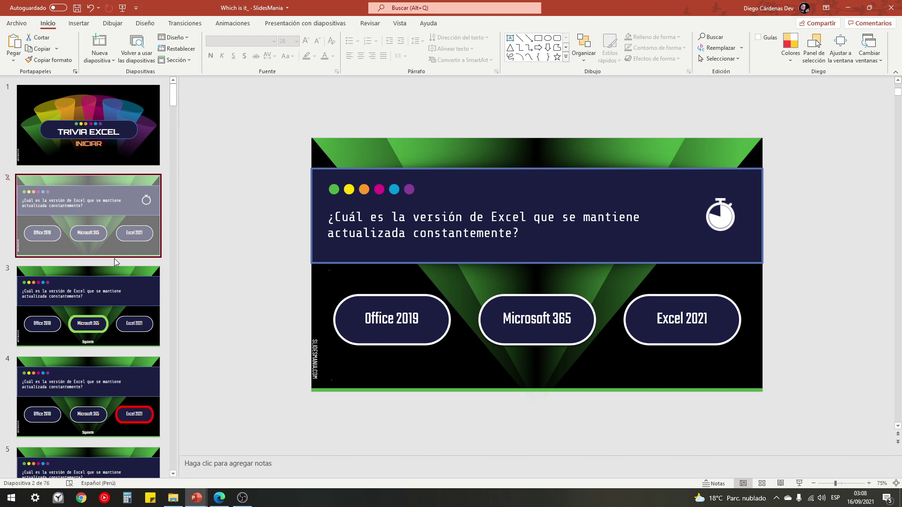
Review slide 6 and slide 7, the two-option slide with green and red glow frames
scroll(112, 258, down, 3)
scroll(126, 256, down, 2)
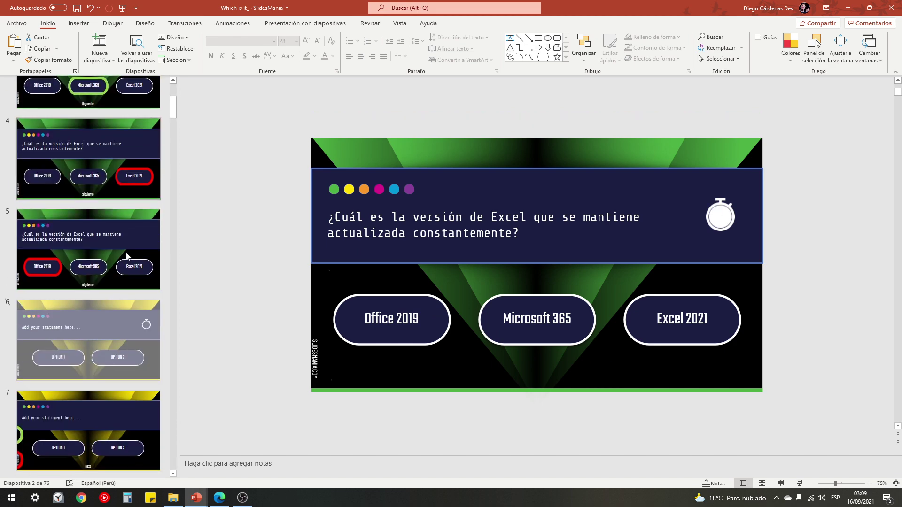
click(91, 339)
scroll(91, 339, down, 2)
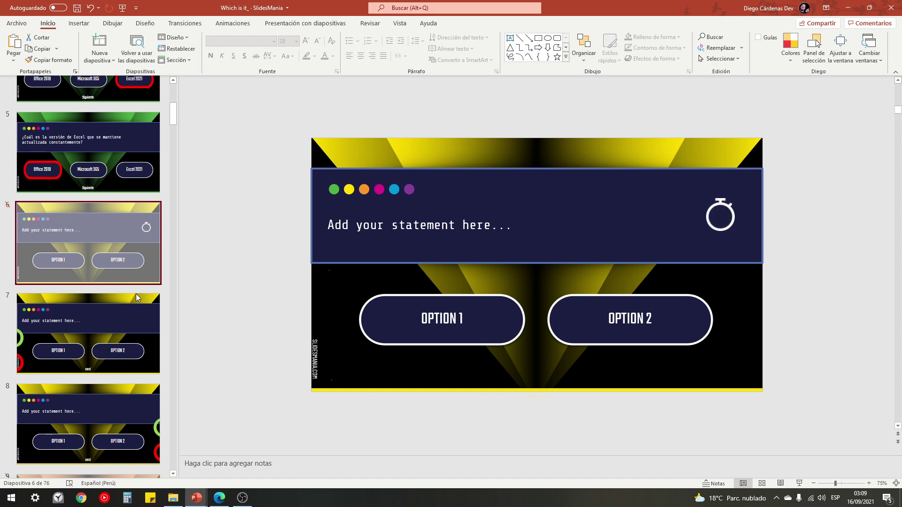
click(92, 329)
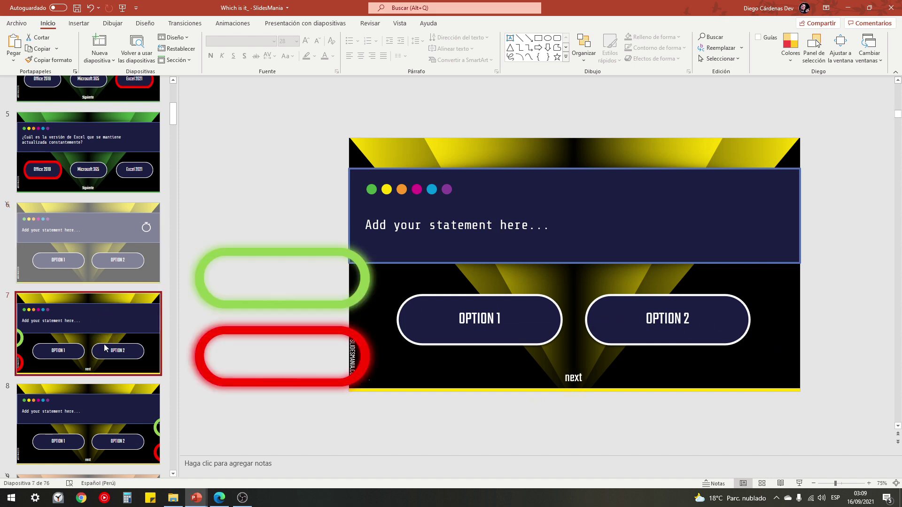
Switch to the SlidesMania template page in Edge
scroll(105, 348, up, 5)
scroll(104, 348, up, 5)
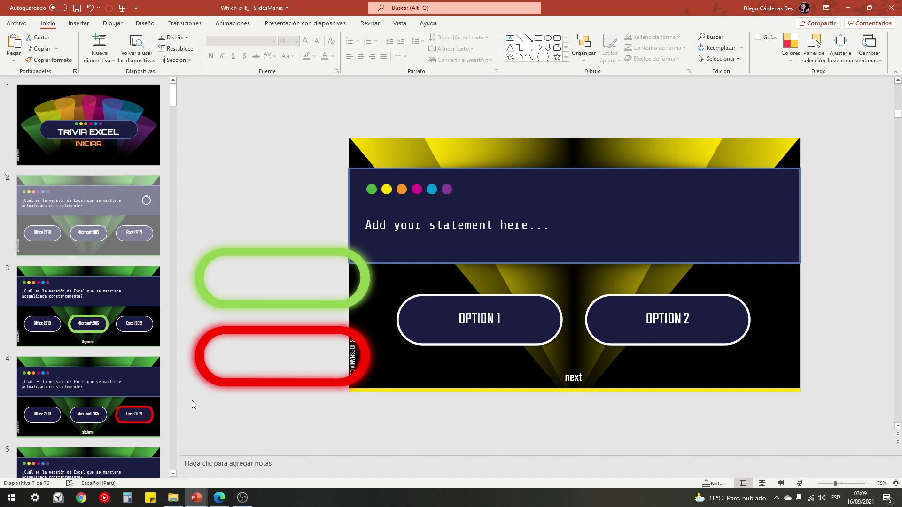
click(220, 498)
Select the slidesmania.com address in Edge, then return to the PowerPoint quiz on slide 7
scroll(177, 74, up, 2)
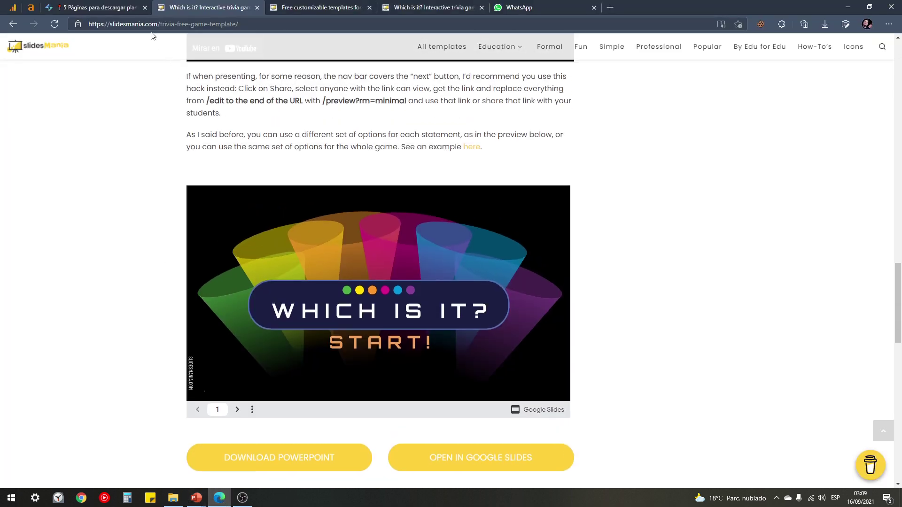
drag(158, 24, 88, 24)
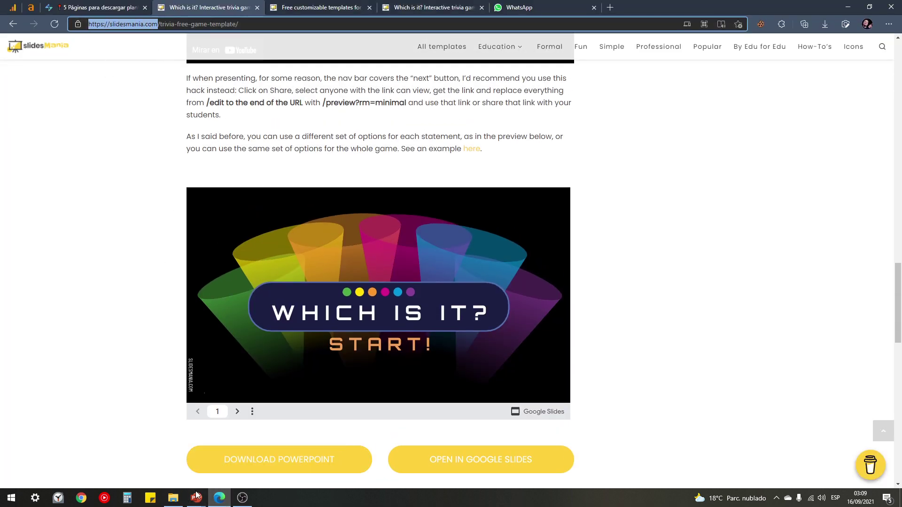
mouse_move(196, 497)
click(223, 453)
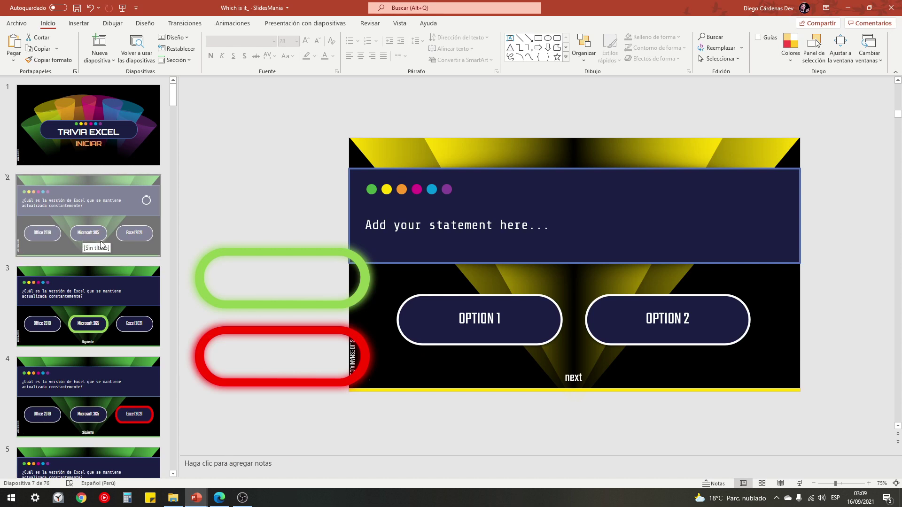
Jump to the first slide and open Slide Master view on the top master slide
scroll(90, 342, down, 5)
key(Home)
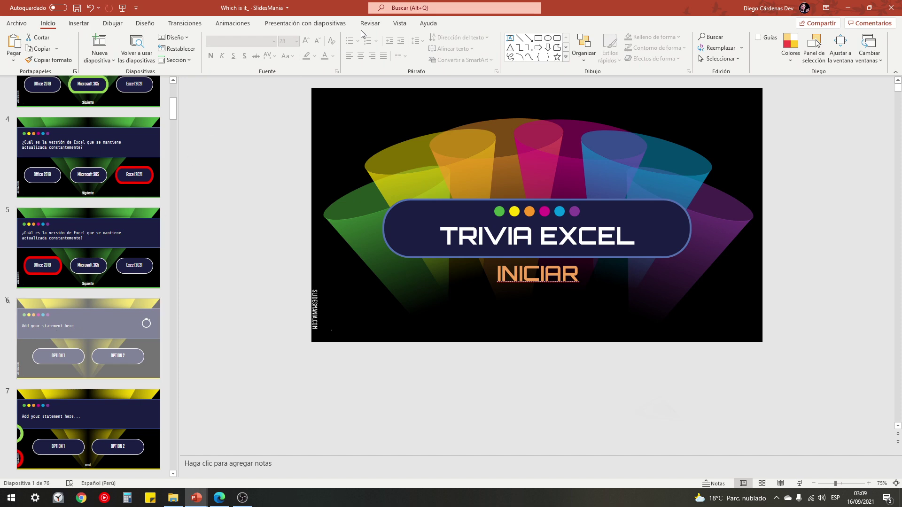
click(400, 23)
click(163, 49)
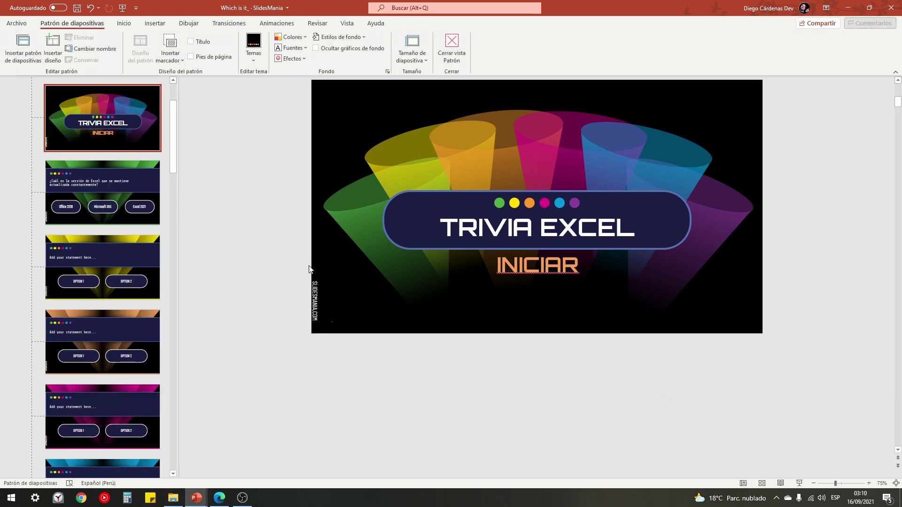
scroll(105, 267, up, 2)
click(95, 150)
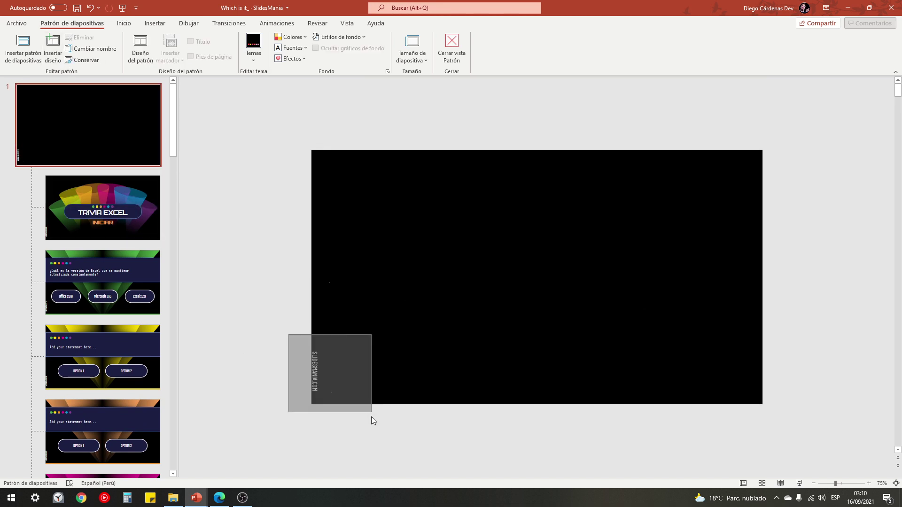
Place an ELTIOTECH.COM watermark on the master's right edge beside SLIDESMANIA.COM, then close Master view
drag(288, 334, 372, 412)
click(290, 388)
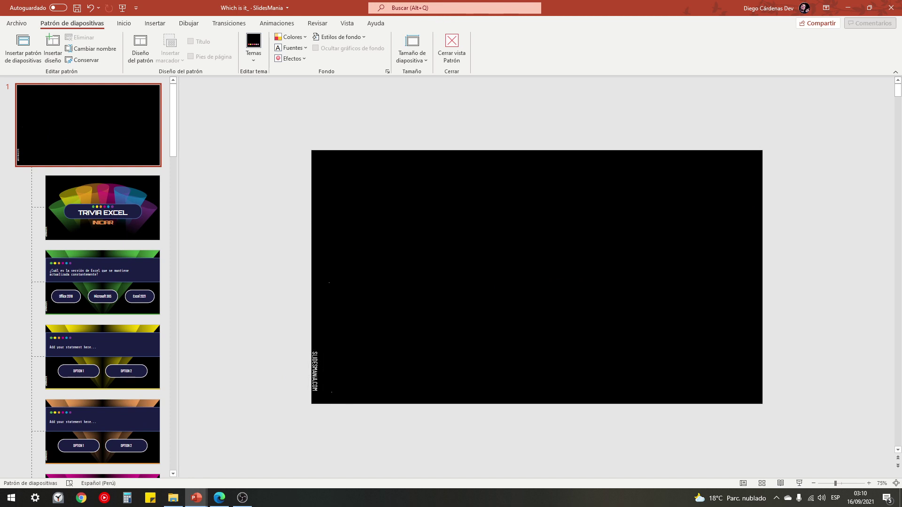
click(319, 373)
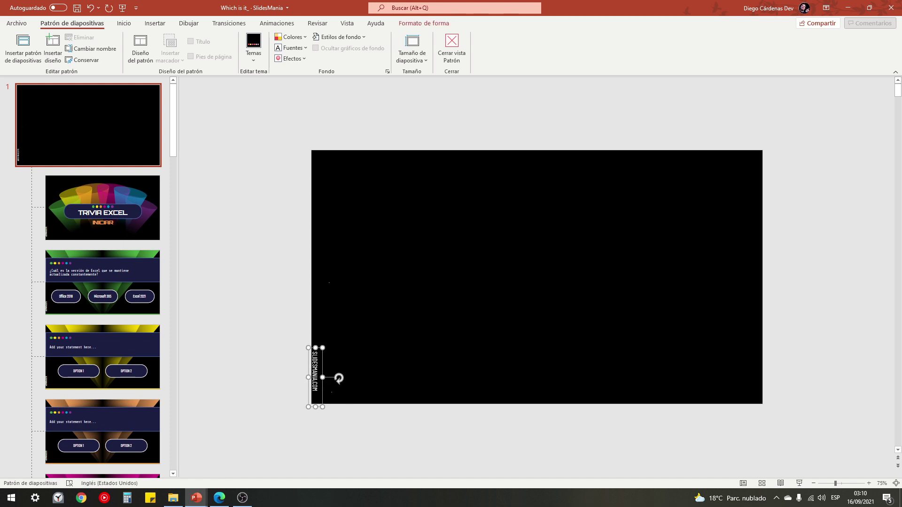
mouse_move(322, 371)
mouse_down()
mouse_move(759, 363)
mouse_move(767, 377)
mouse_up()
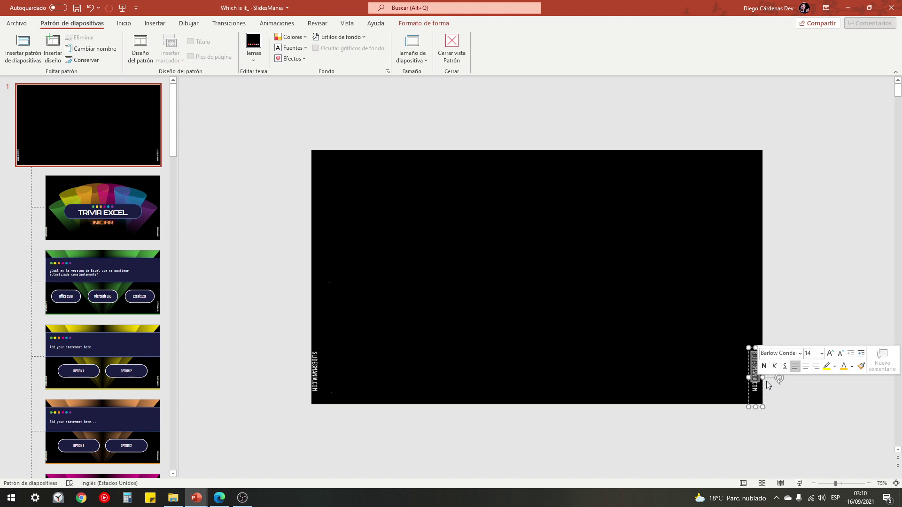
text(ELTIOTECH)
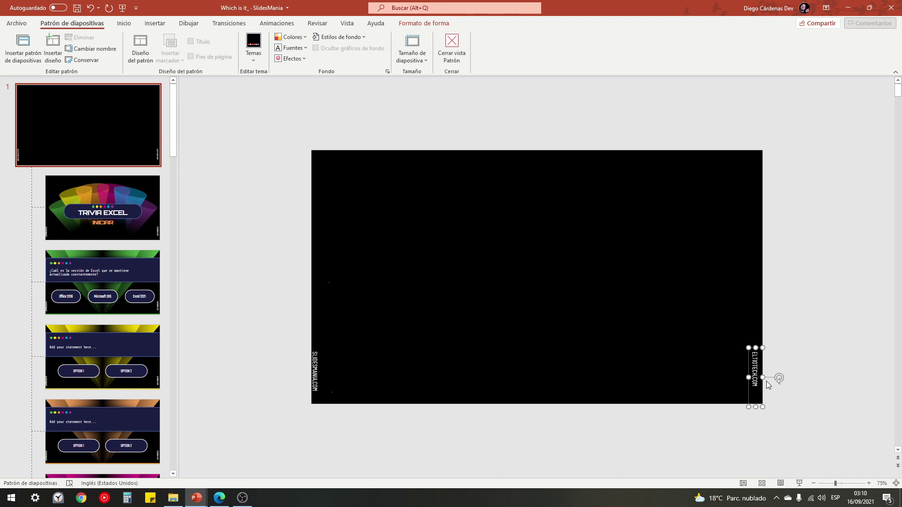
key(Escape)
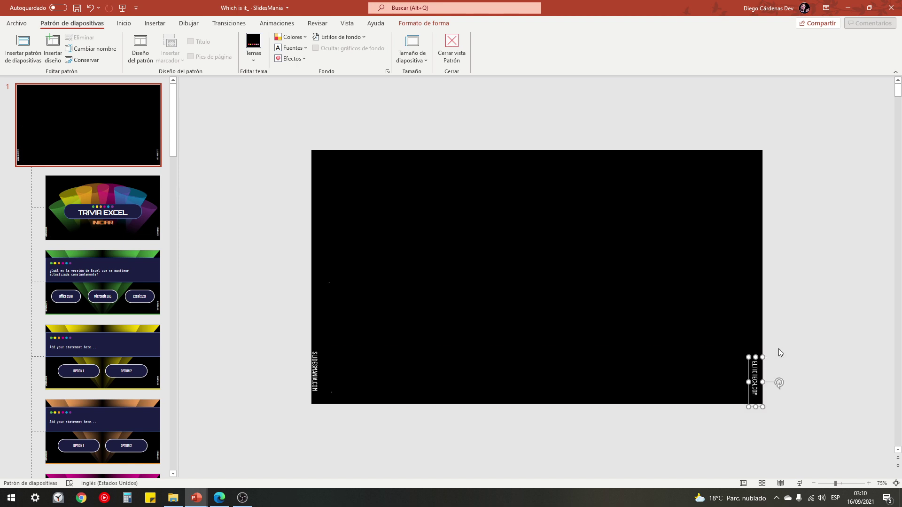
key(Escape)
click(451, 47)
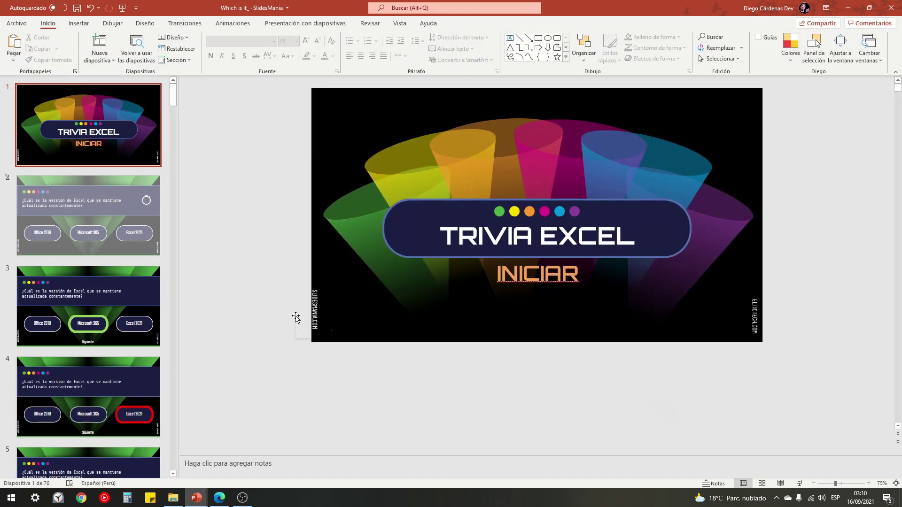
Check slide 3's correct-answer glow and slide 5's wrong Office 2019, then return to the title slide
key(Down)
key(Down)
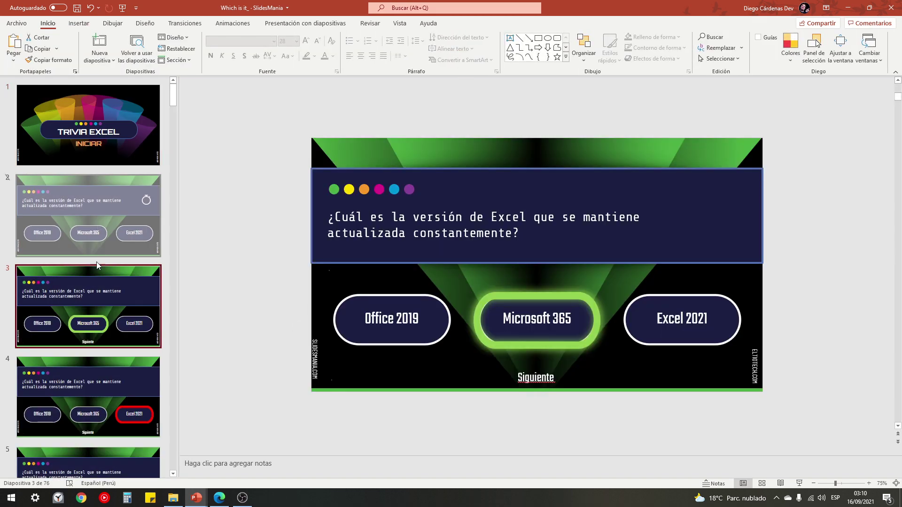
scroll(97, 265, down, 4)
click(103, 316)
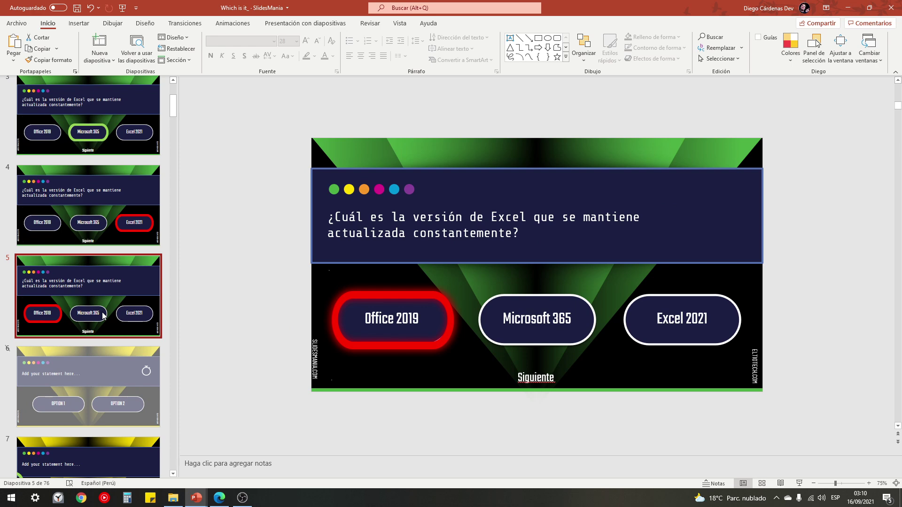
scroll(102, 312, up, 5)
click(111, 153)
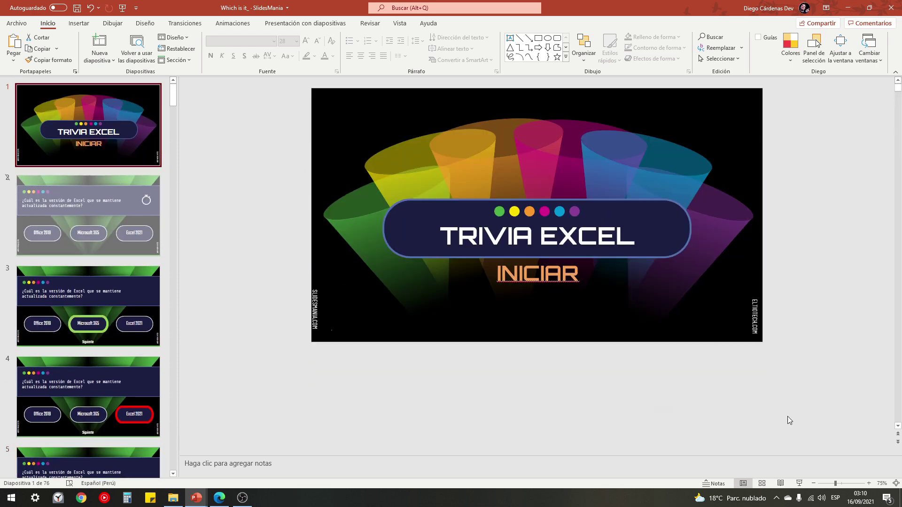
Run the slideshow: INICIAR, pick Excel 2021, follow Siguiente, and answer the yellow question
click(799, 484)
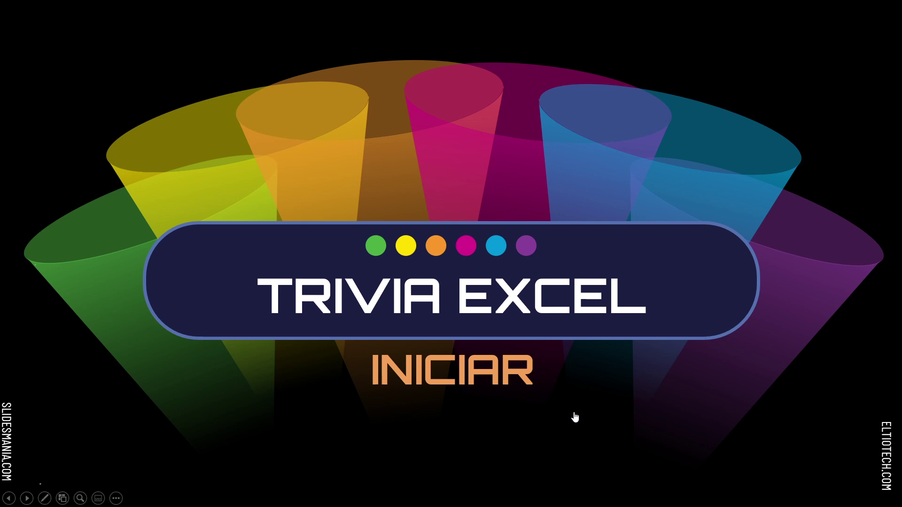
click(768, 174)
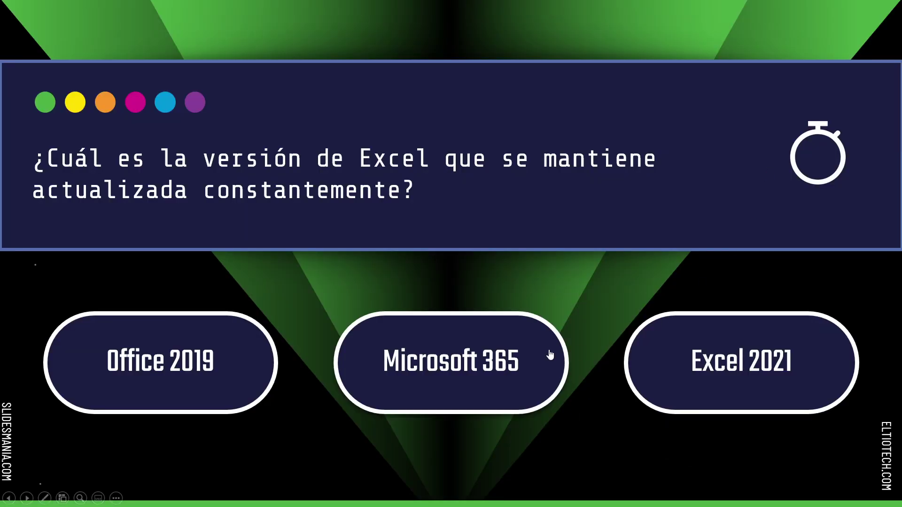
click(763, 378)
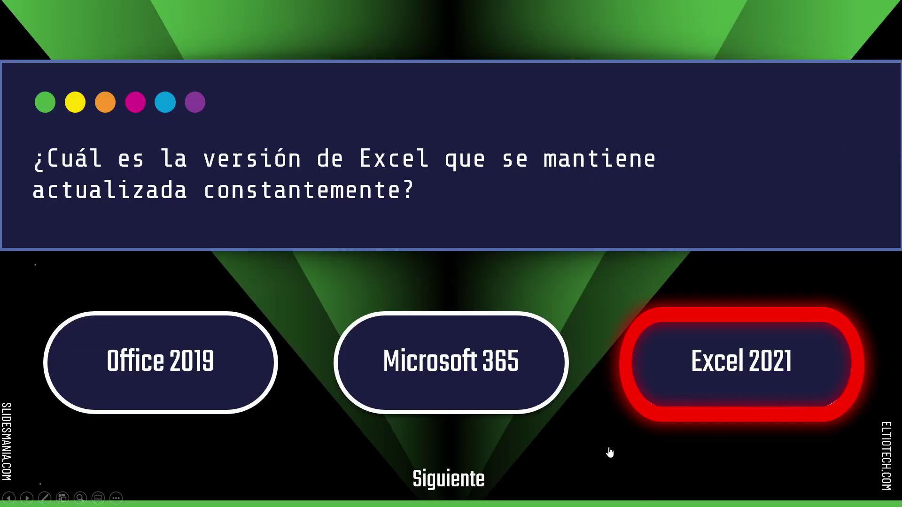
click(454, 480)
click(298, 360)
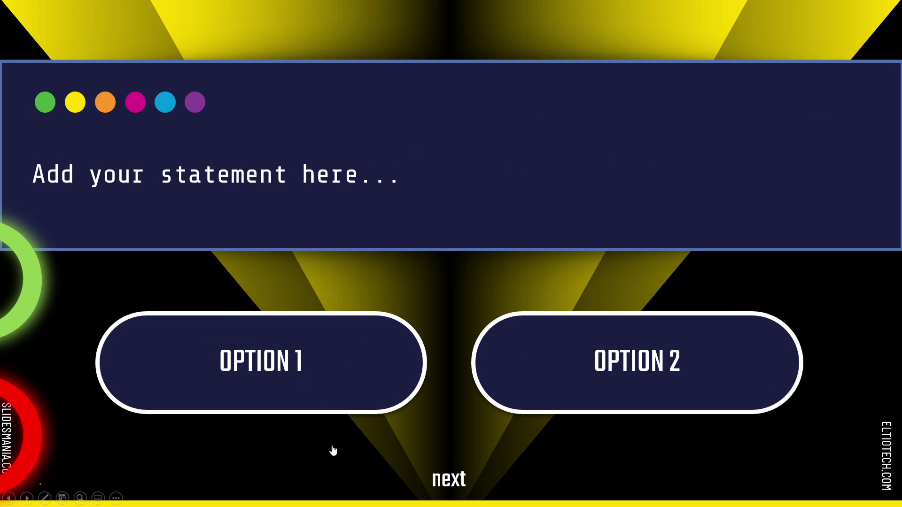
click(449, 477)
Exit the slideshow, select the TRIVIA EXCEL title slide, and switch to the SlidesMania page in Edge
key(Escape)
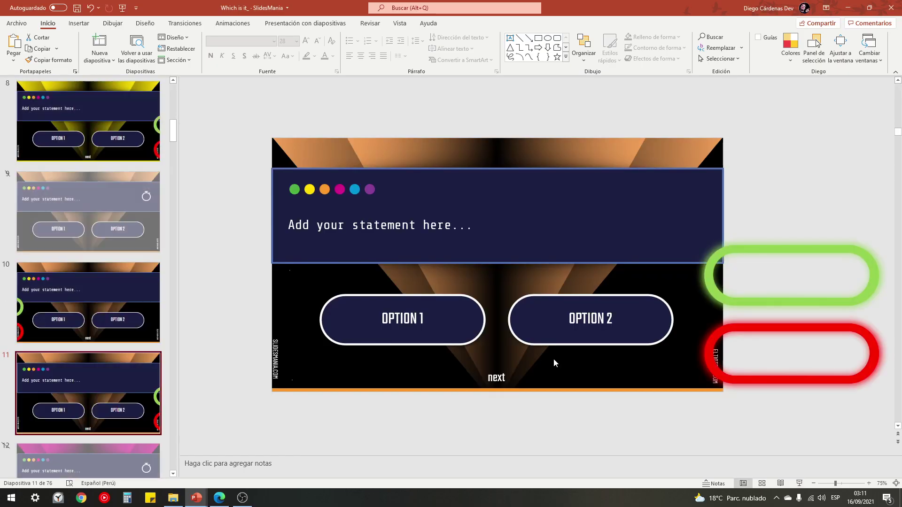
scroll(80, 305, up, 3)
scroll(89, 254, up, 3)
scroll(98, 202, up, 3)
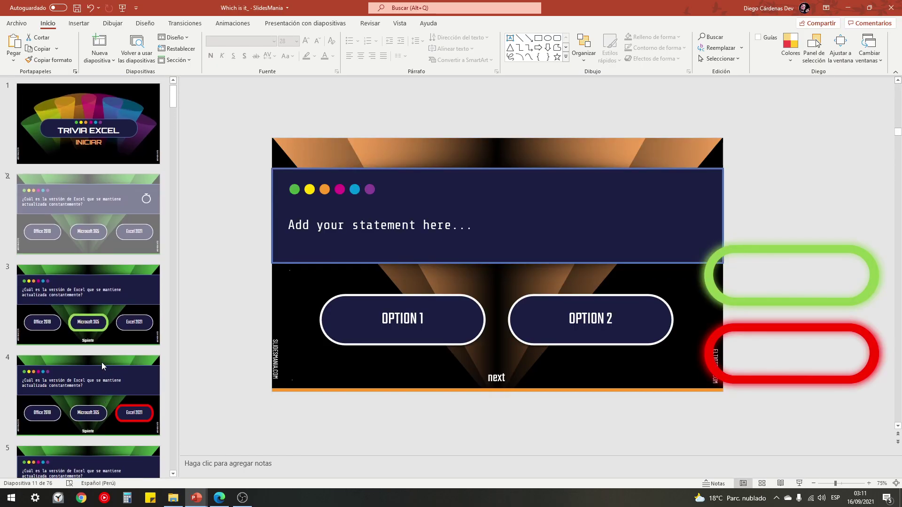
scroll(108, 155, up, 1)
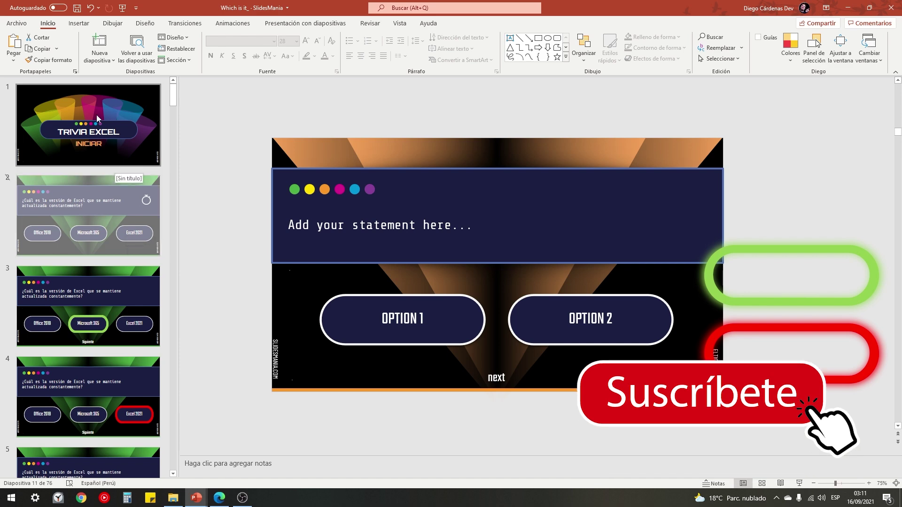
click(109, 162)
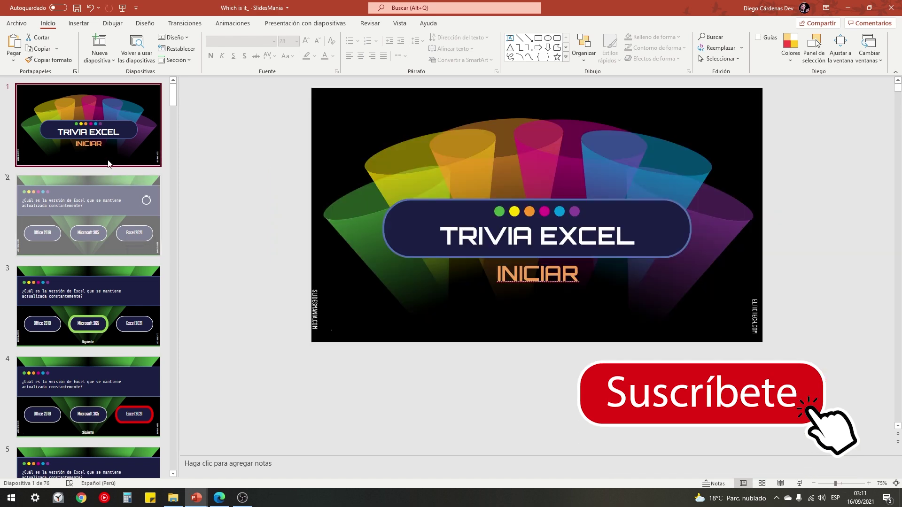
click(219, 498)
Go from the SlidesMania home page to the Games tag and browse its free game templates
scroll(188, 164, up, 3)
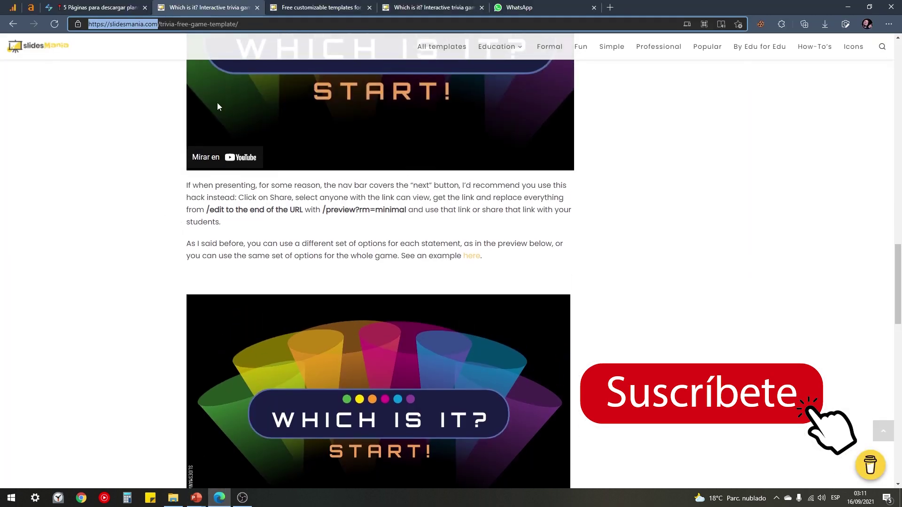
click(339, 38)
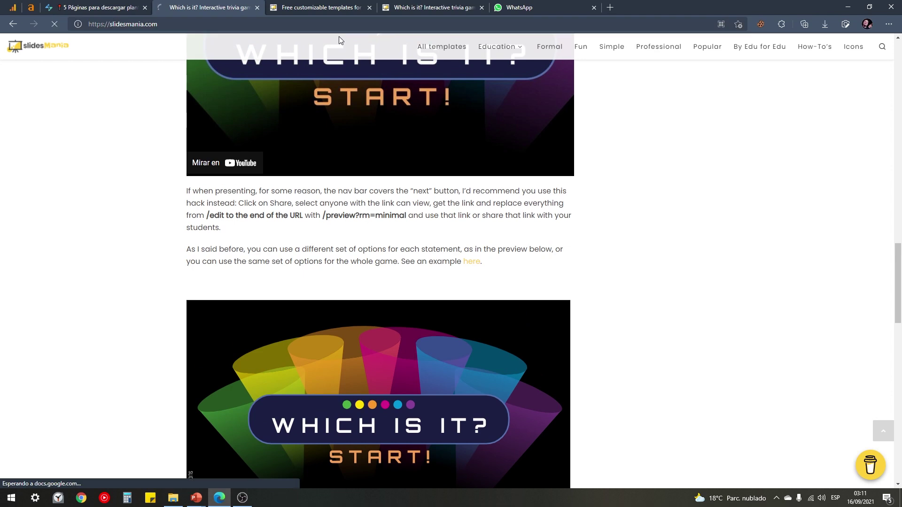
scroll(685, 238, down, 3)
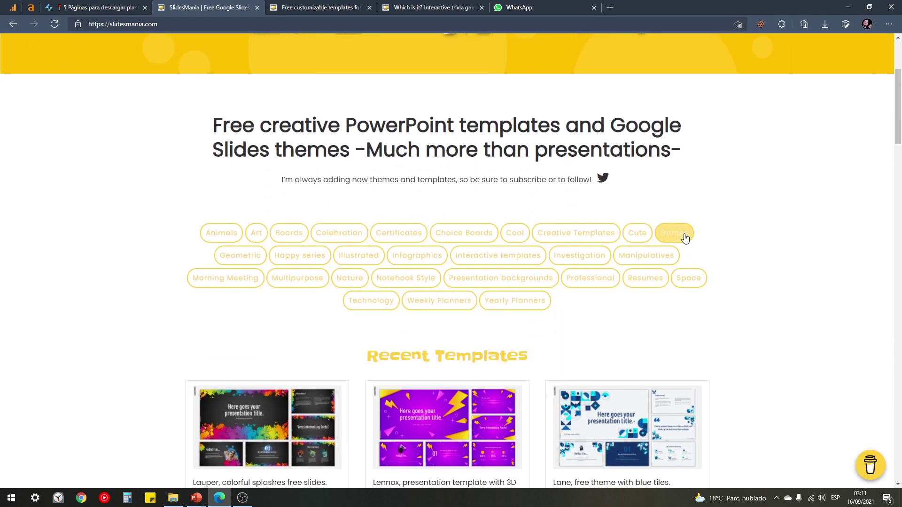
click(685, 234)
scroll(336, 296, down, 1)
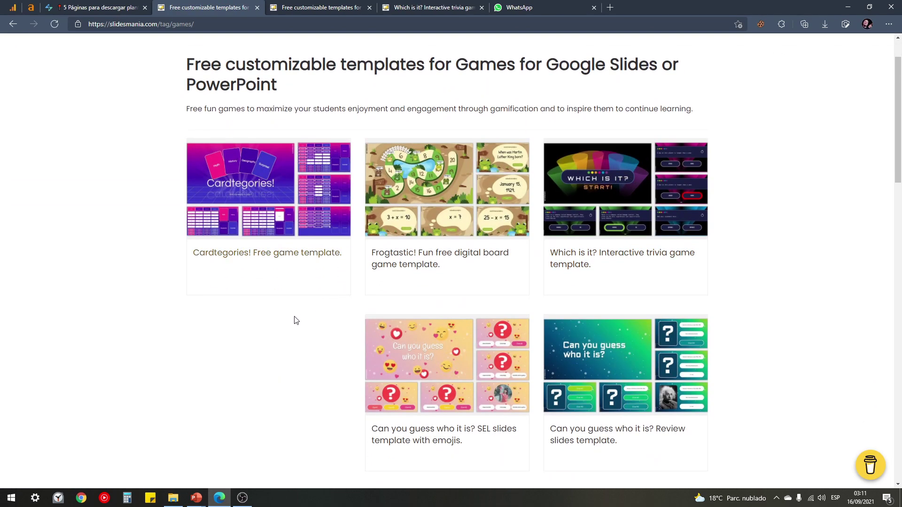
scroll(296, 321, down, 3)
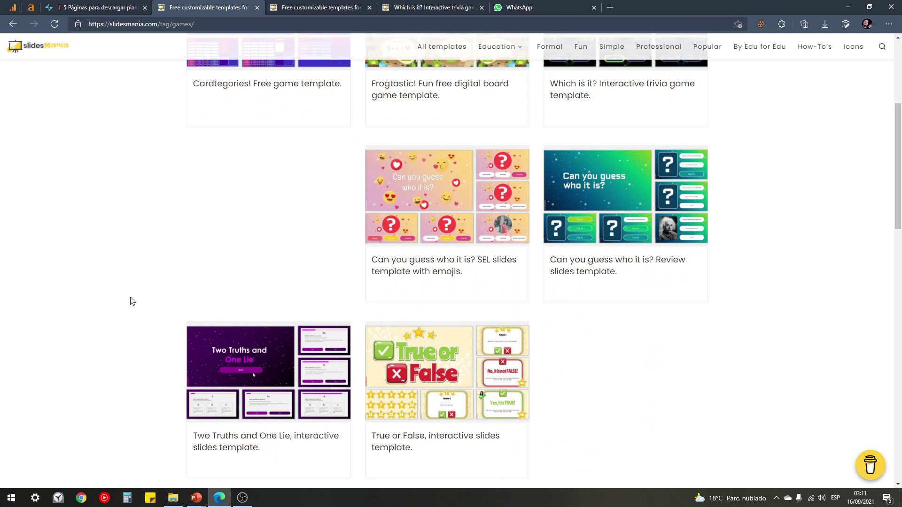
scroll(182, 308, up, 3)
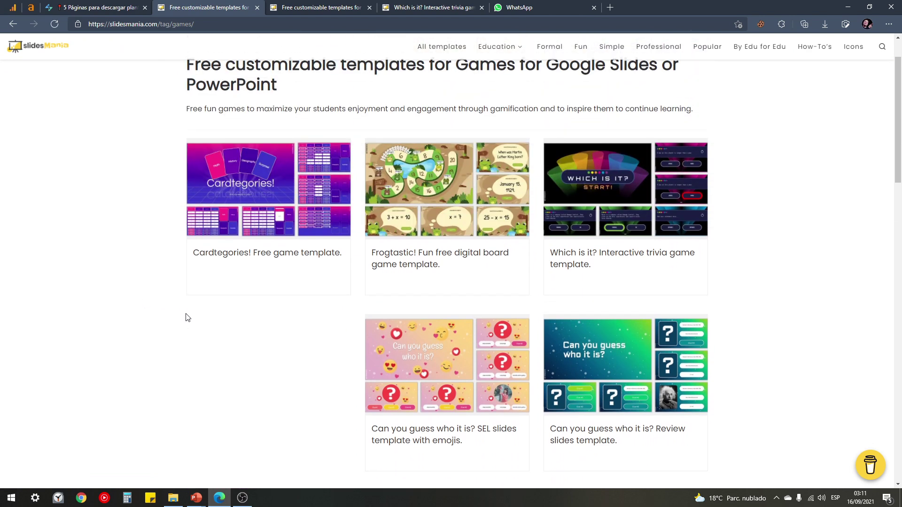
scroll(207, 300, down, 1)
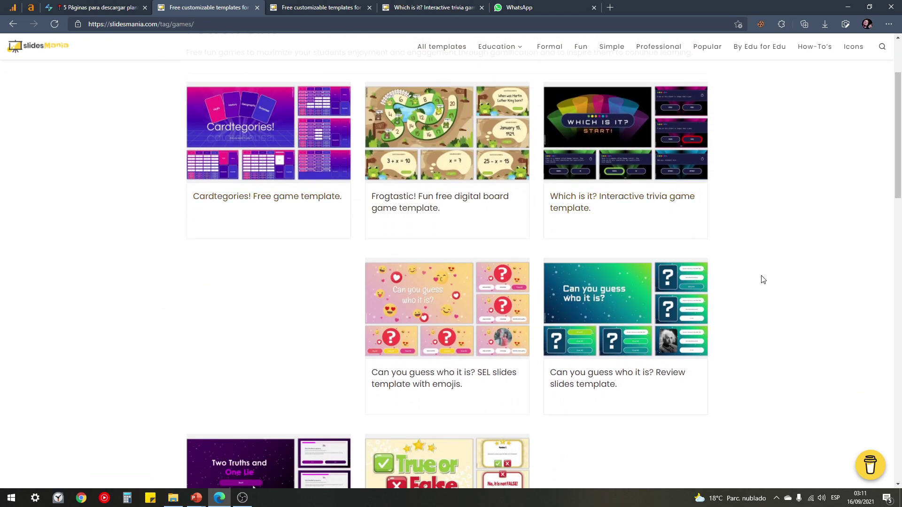
scroll(757, 280, down, 2)
scroll(724, 301, down, 1)
scroll(611, 318, down, 2)
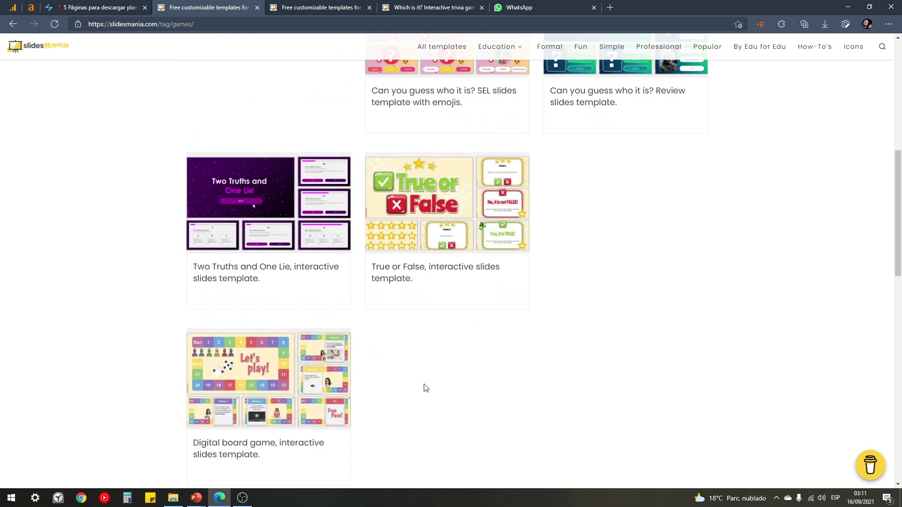
scroll(418, 386, up, 4)
scroll(310, 387, up, 3)
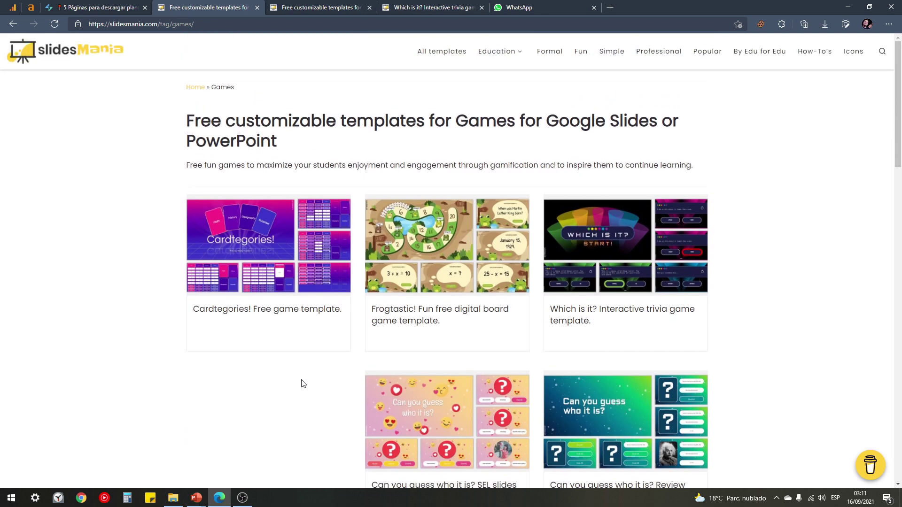